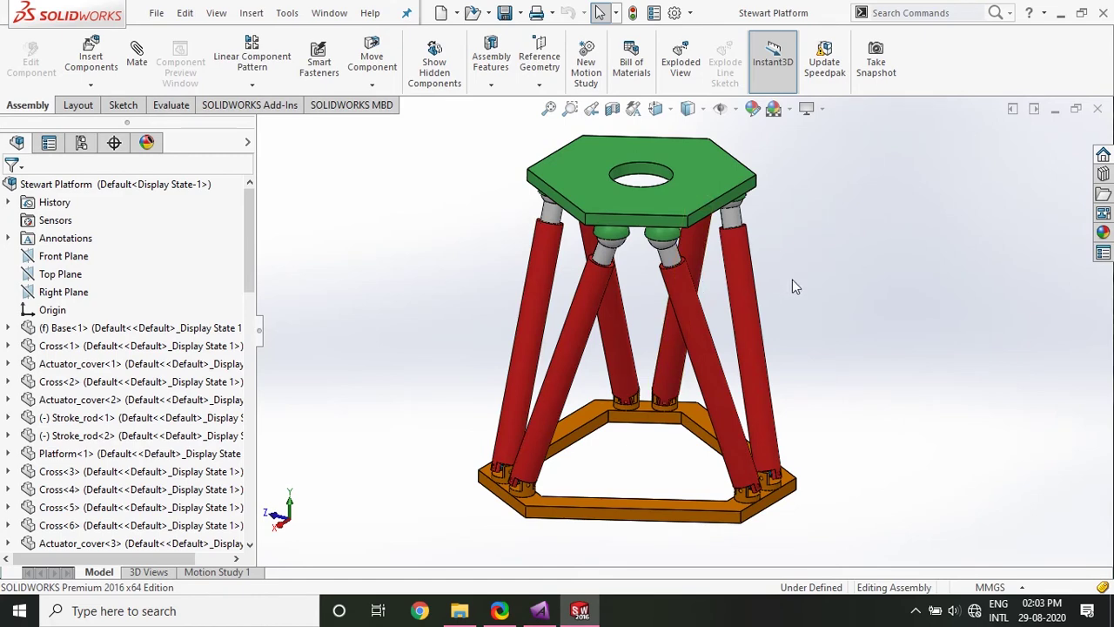
- Orbit the assembly and widen the feature tree so the mate entries are readable
middle_drag(639, 448, 678, 398)
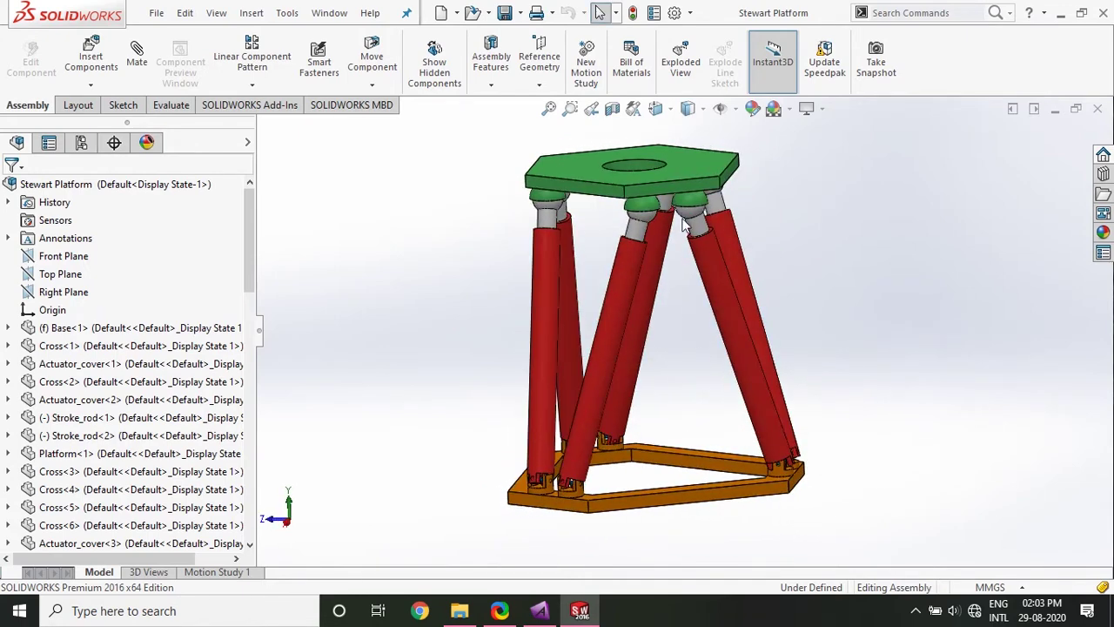
scroll(666, 233, down, 4)
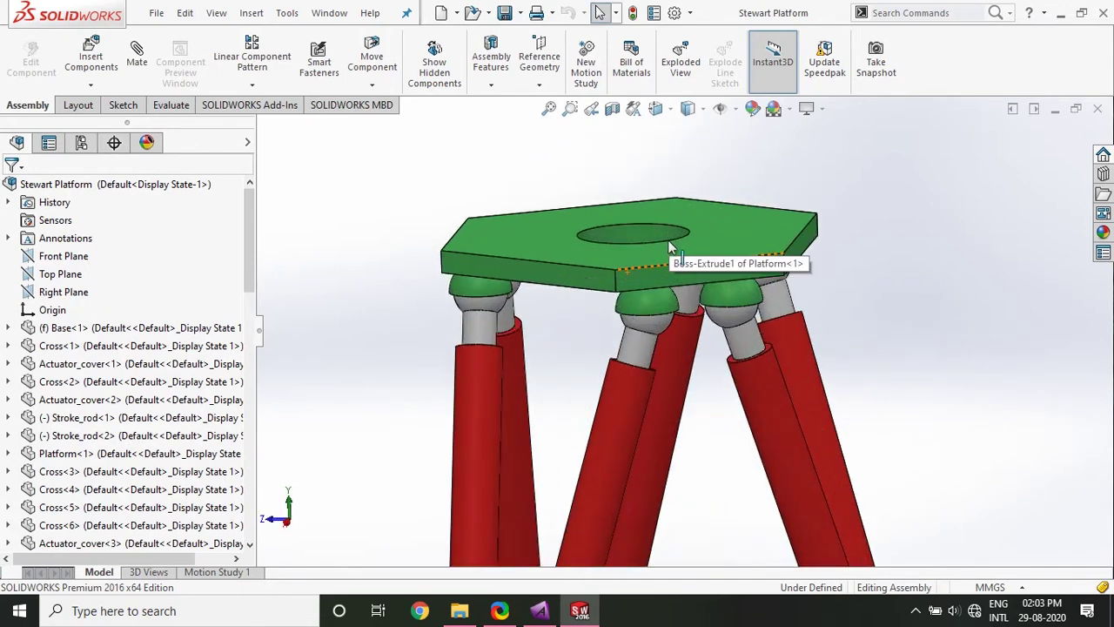
middle_drag(670, 248, 476, 243)
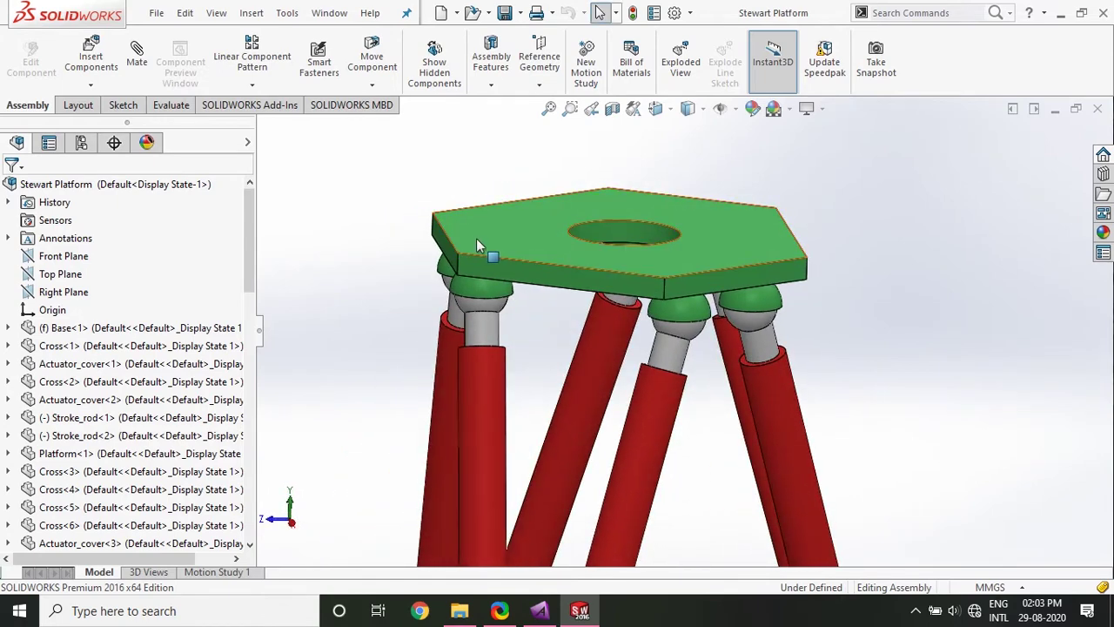
drag(252, 216, 280, 277)
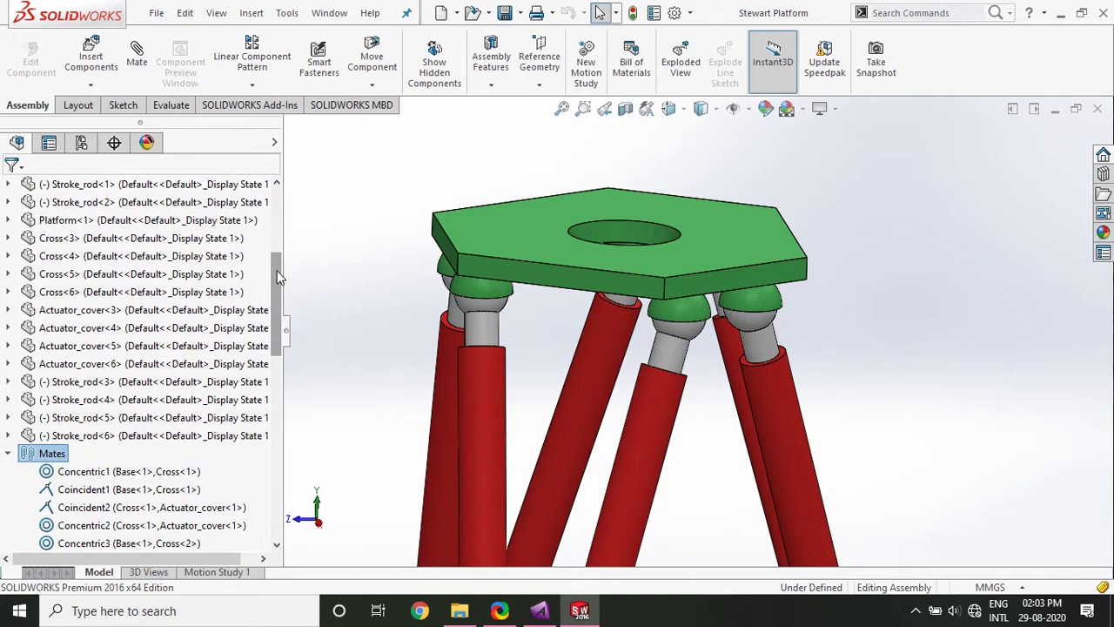
drag(279, 277, 275, 339)
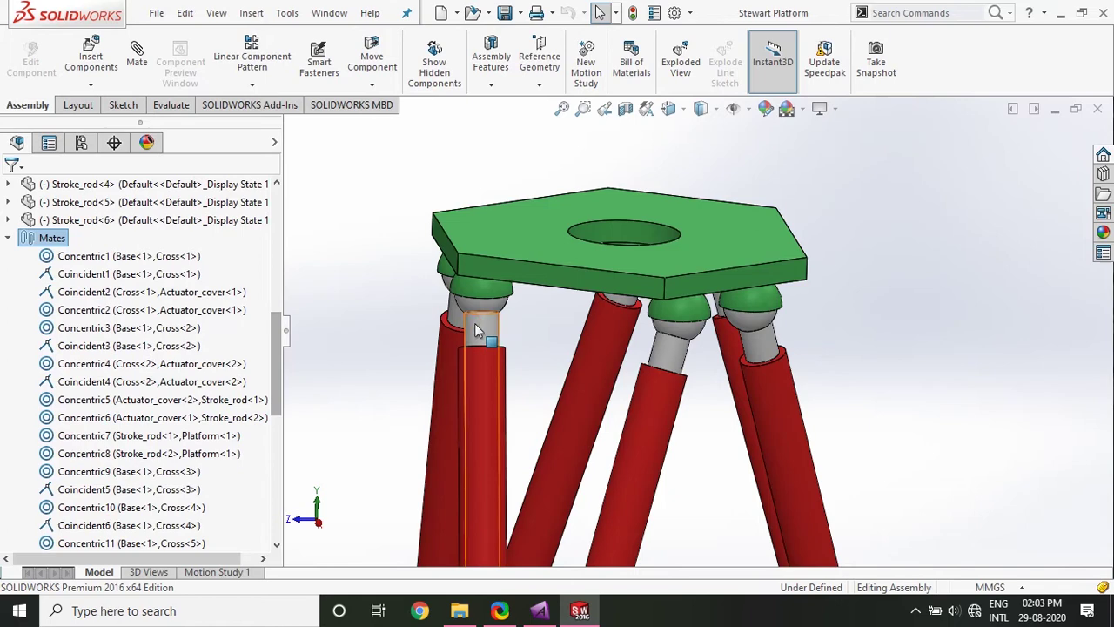
scroll(456, 374, down, 3)
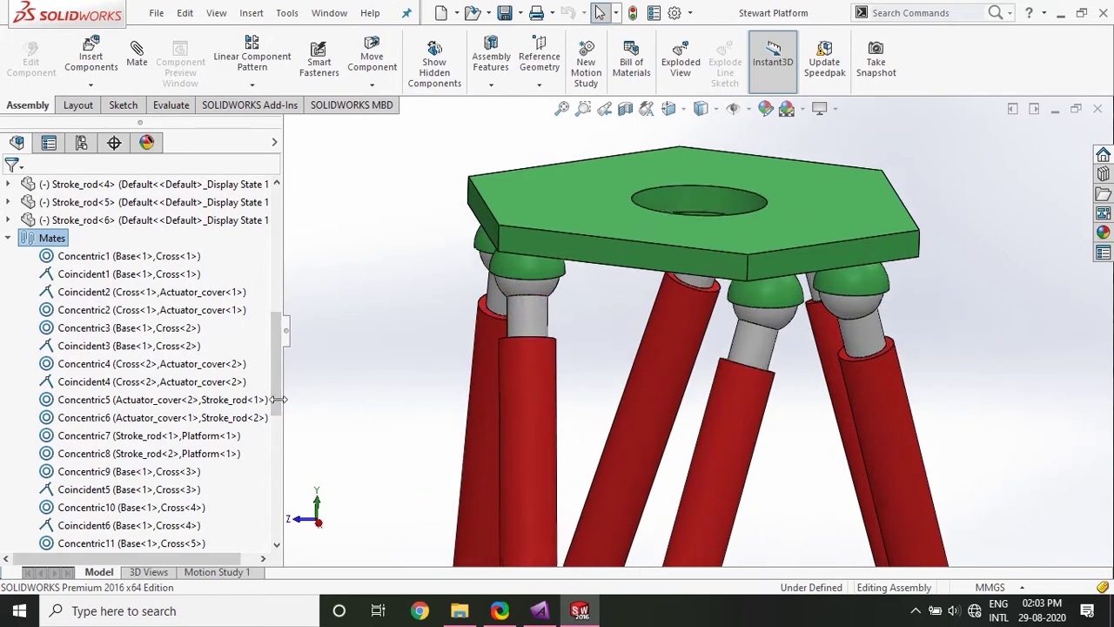
scroll(235, 417, down, 9)
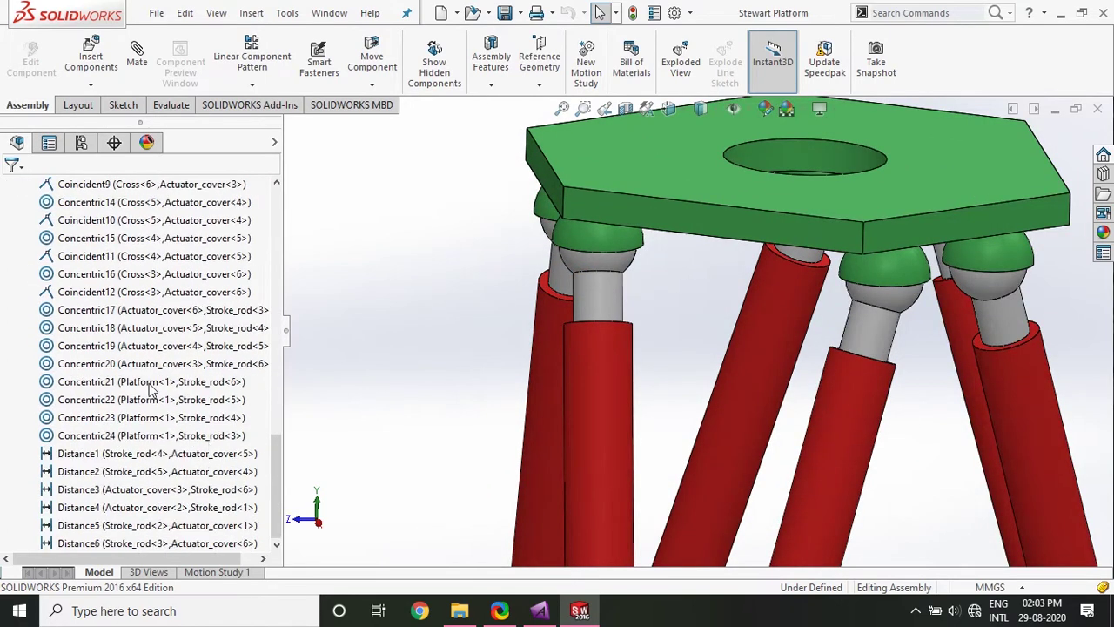
- Inspect the Concentric16, 17, 18, 21 and 24 platform-to-rod mates on the model
click(156, 383)
click(156, 331)
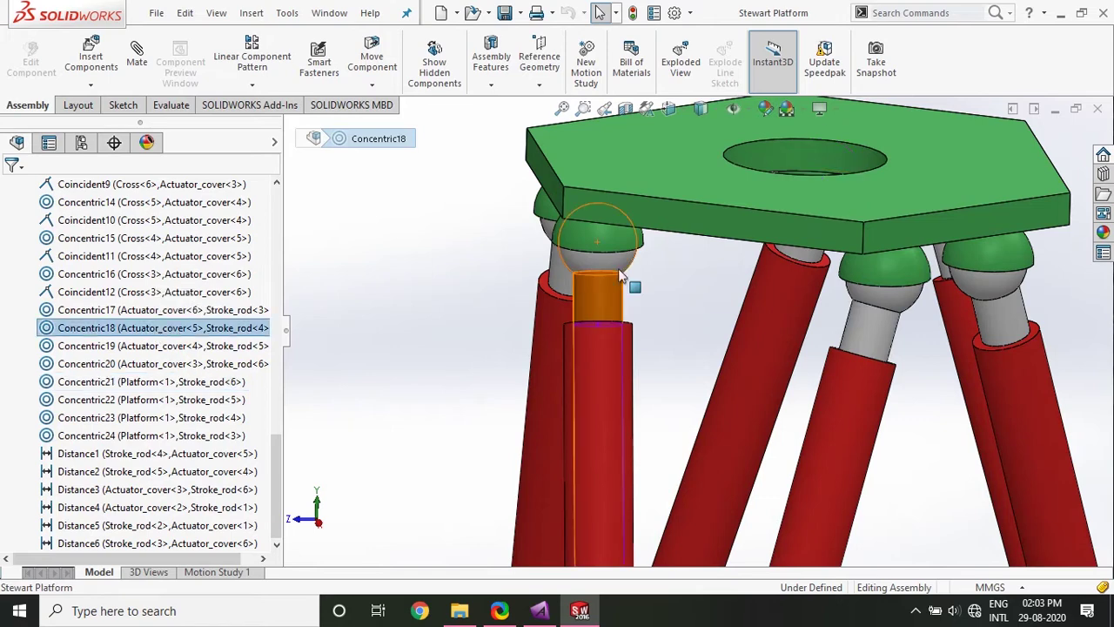
click(159, 311)
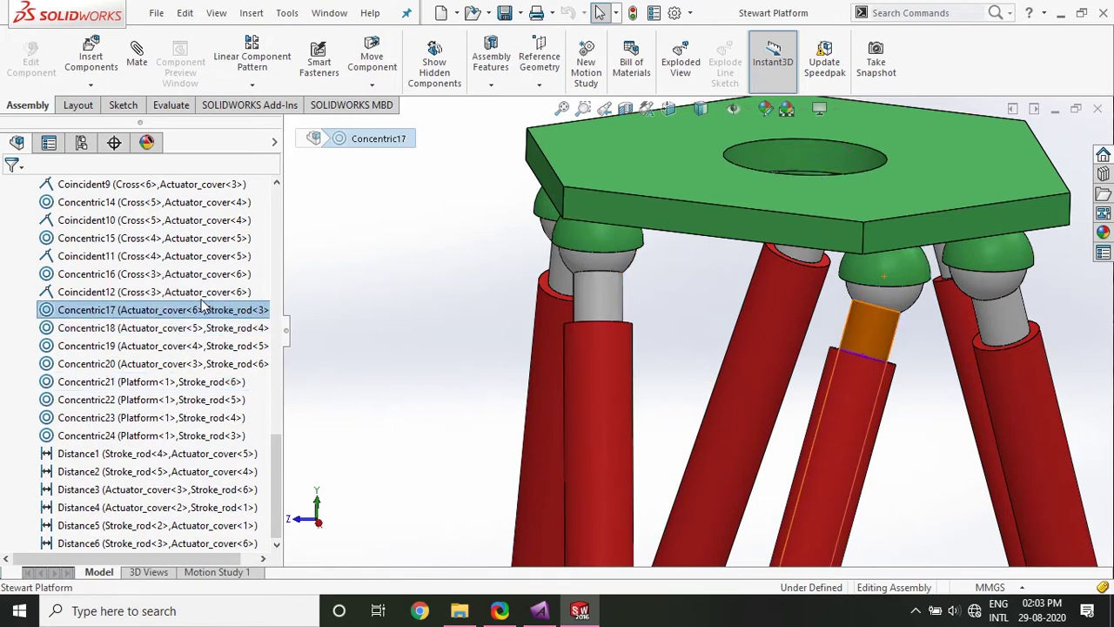
click(104, 384)
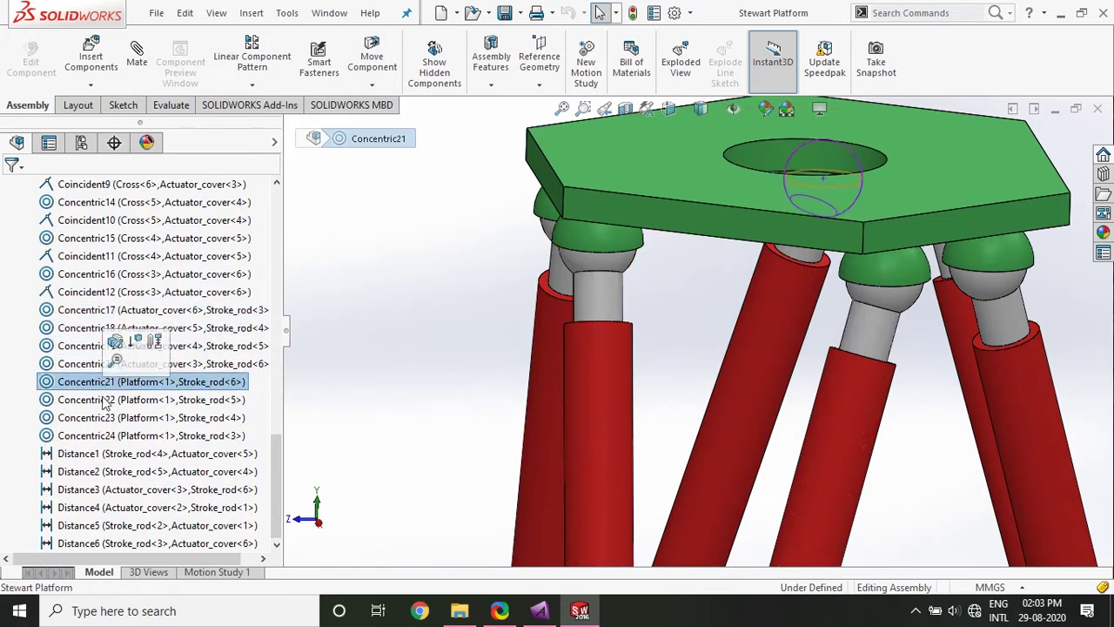
click(96, 275)
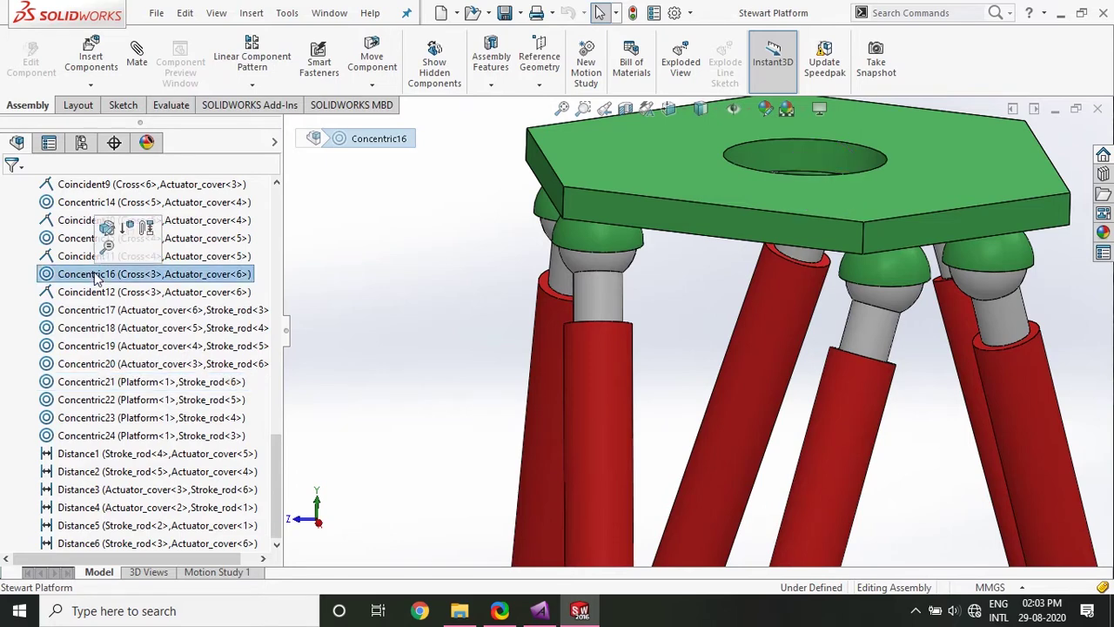
click(100, 435)
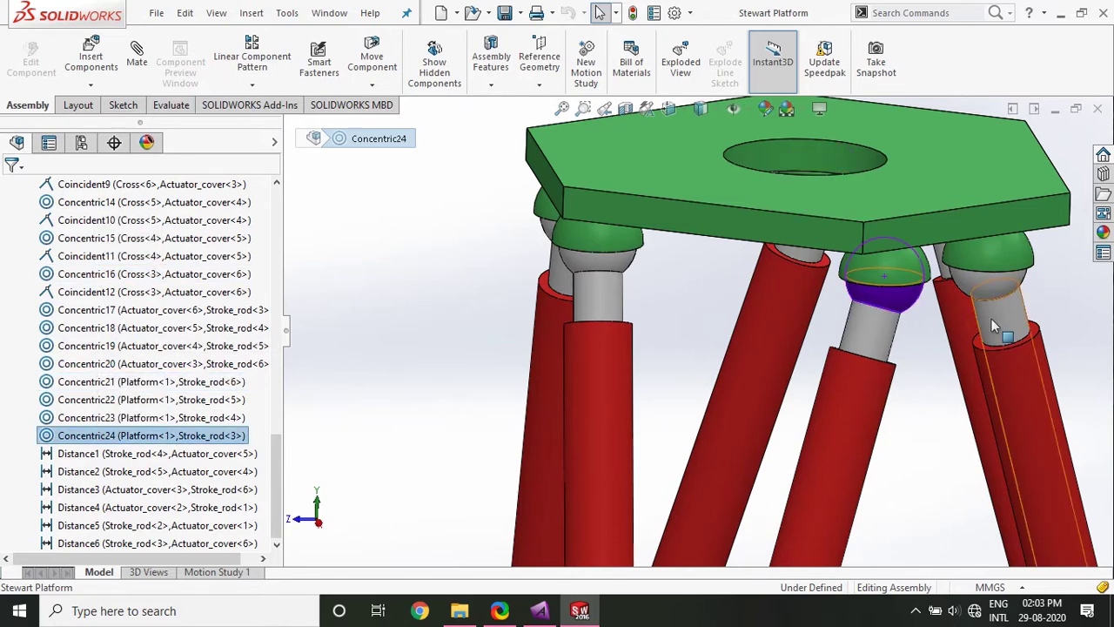
scroll(887, 305, up, 3)
scroll(852, 309, down, 3)
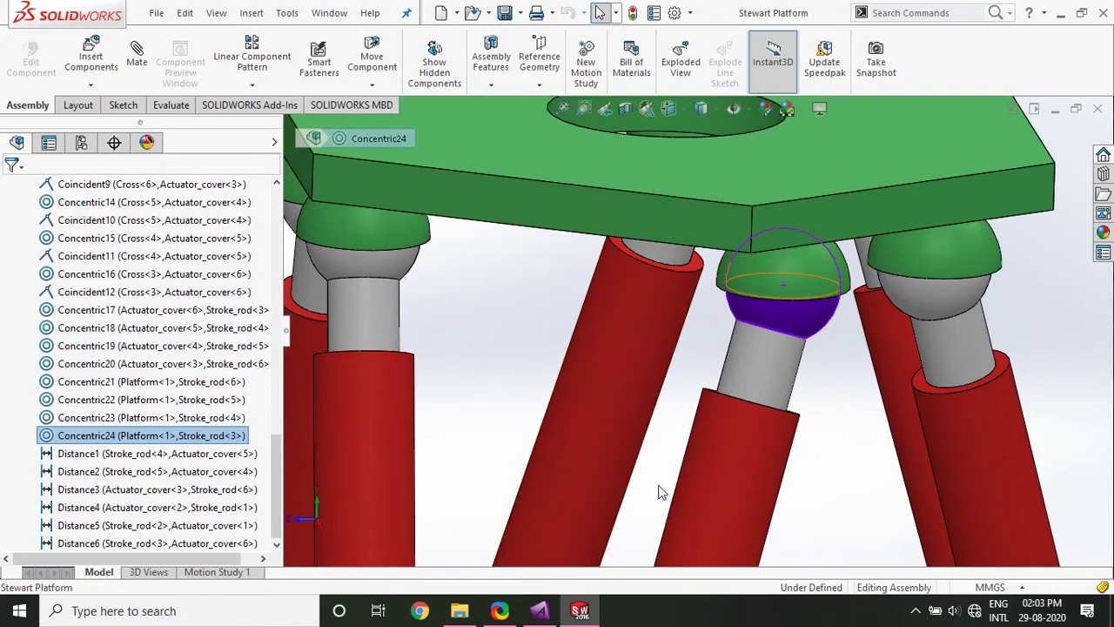
scroll(659, 470, up, 5)
scroll(90, 333, up, 8)
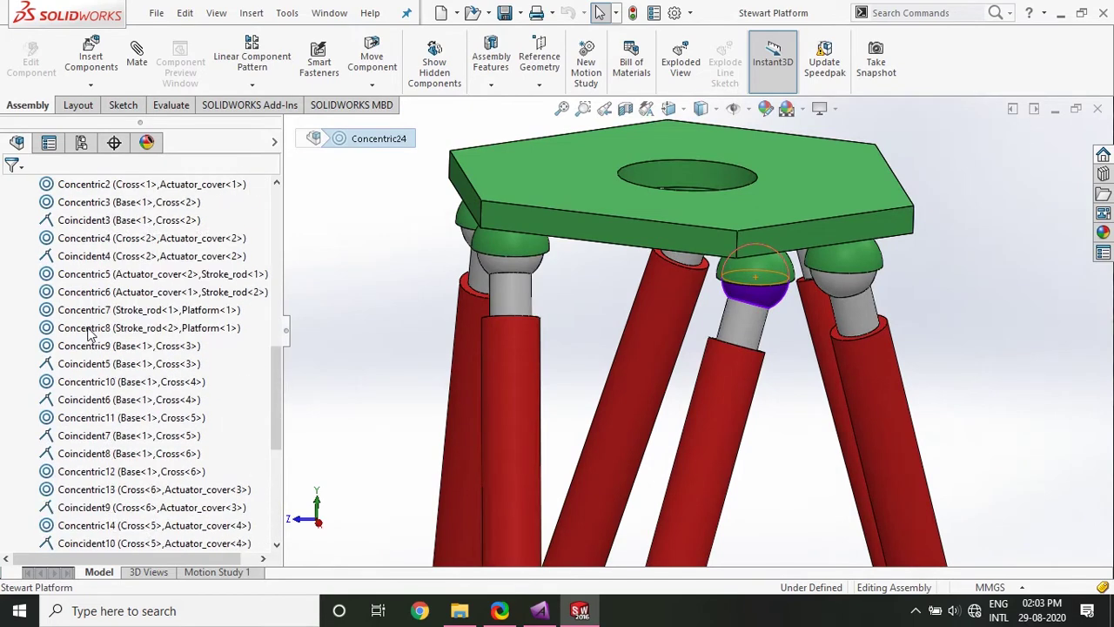
scroll(684, 329, up, 5)
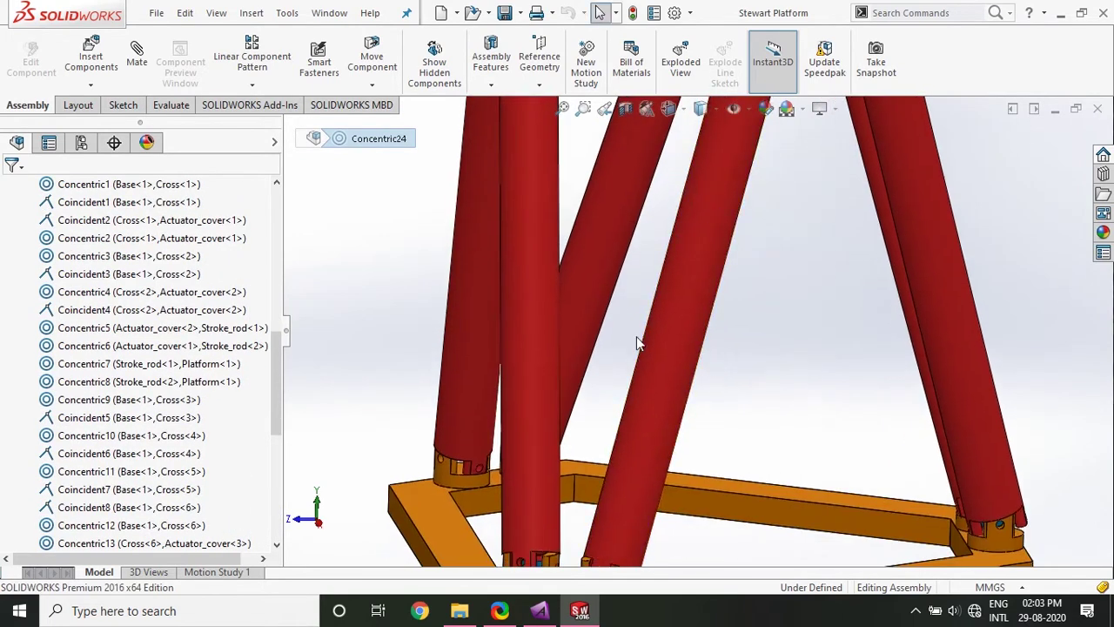
scroll(662, 348, down, 10)
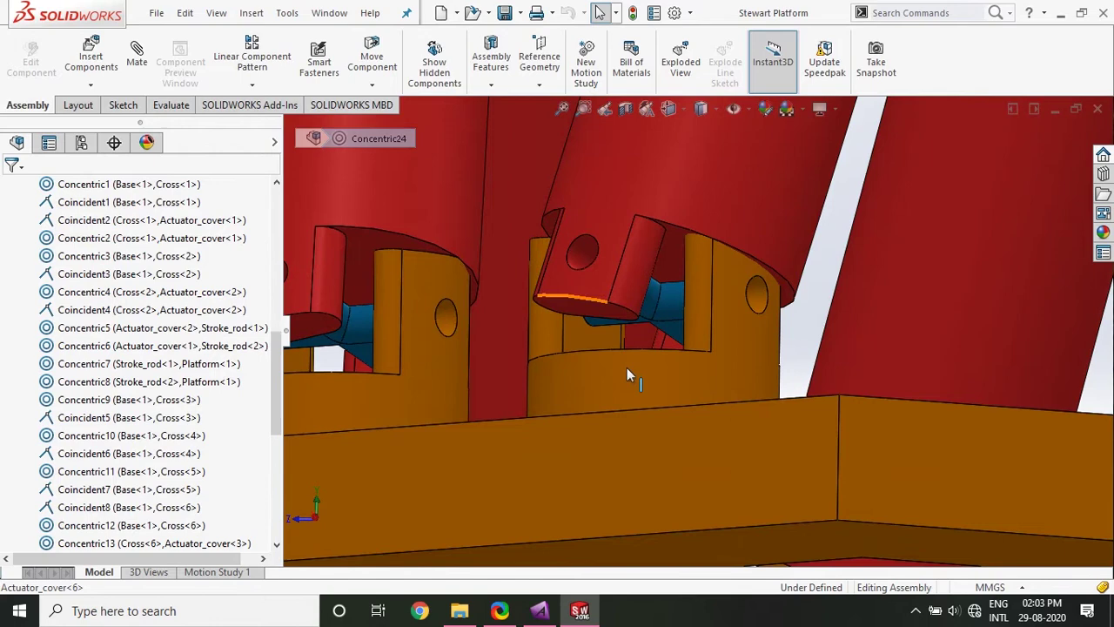
scroll(627, 355, up, 5)
- Orbit to a lower, side-on view looking up the actuators
middle_drag(627, 351, 672, 261)
scroll(676, 265, up, 8)
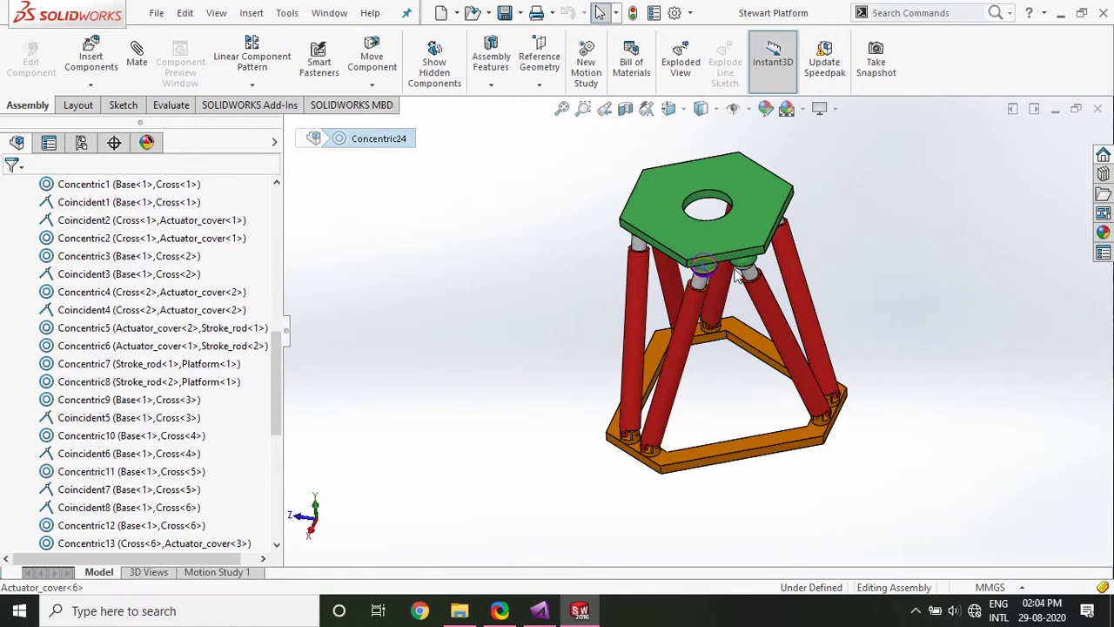
middle_drag(719, 328, 729, 261)
scroll(729, 257, down, 3)
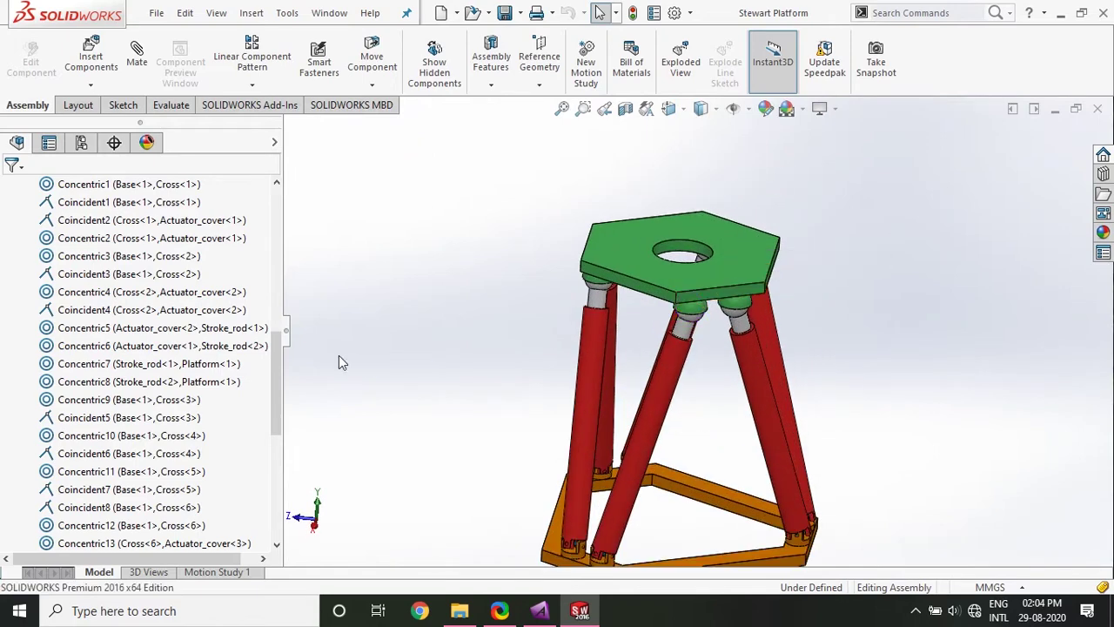
scroll(278, 348, down, 7)
- Suppress mates Distance1–Distance6, then drag the top platform to confirm it tilts freely
click(74, 454)
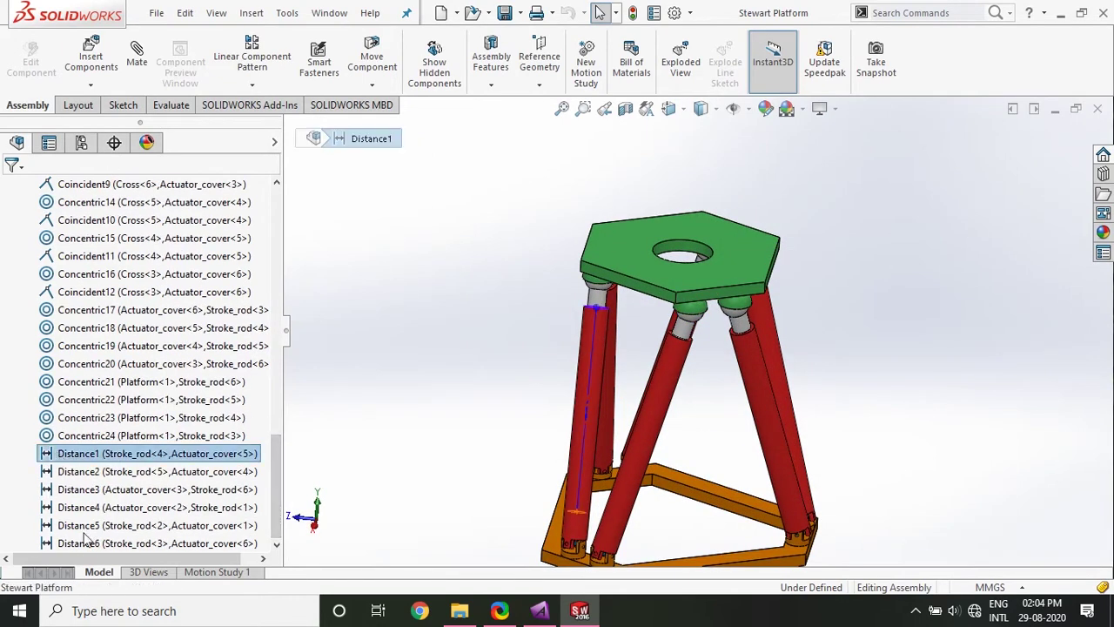
shift+click(94, 543)
right_click(94, 543)
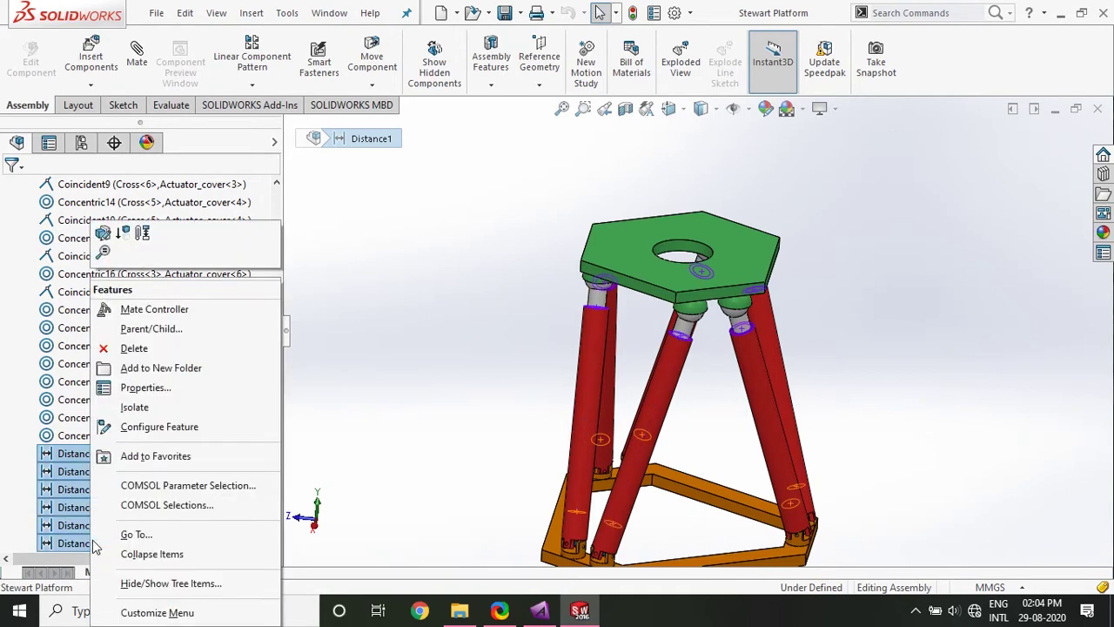
click(142, 232)
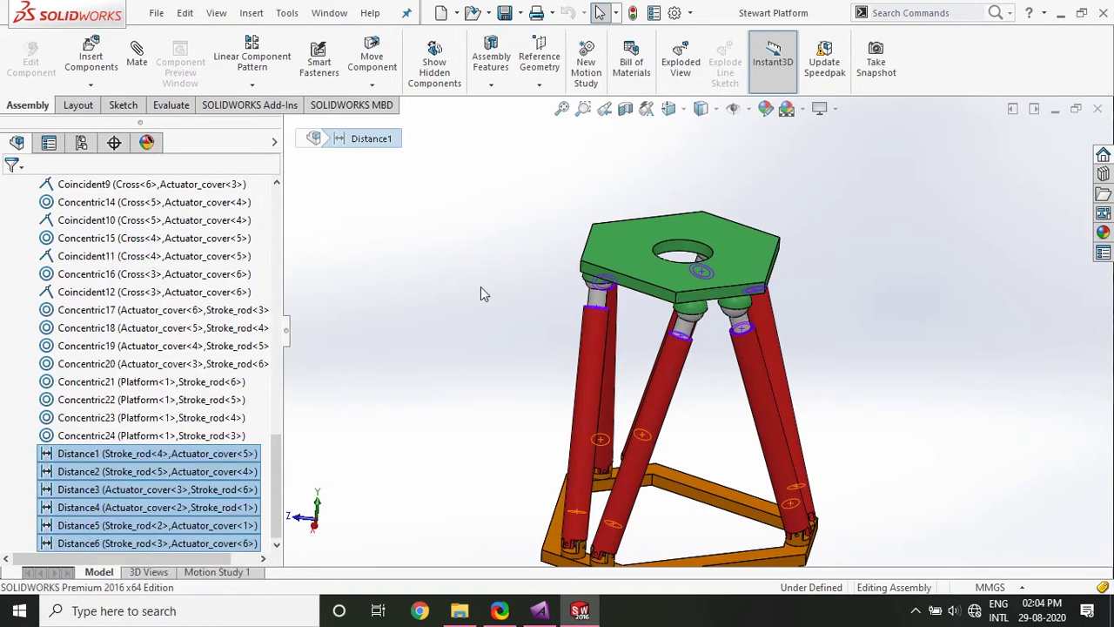
click(646, 247)
drag(646, 248, 762, 261)
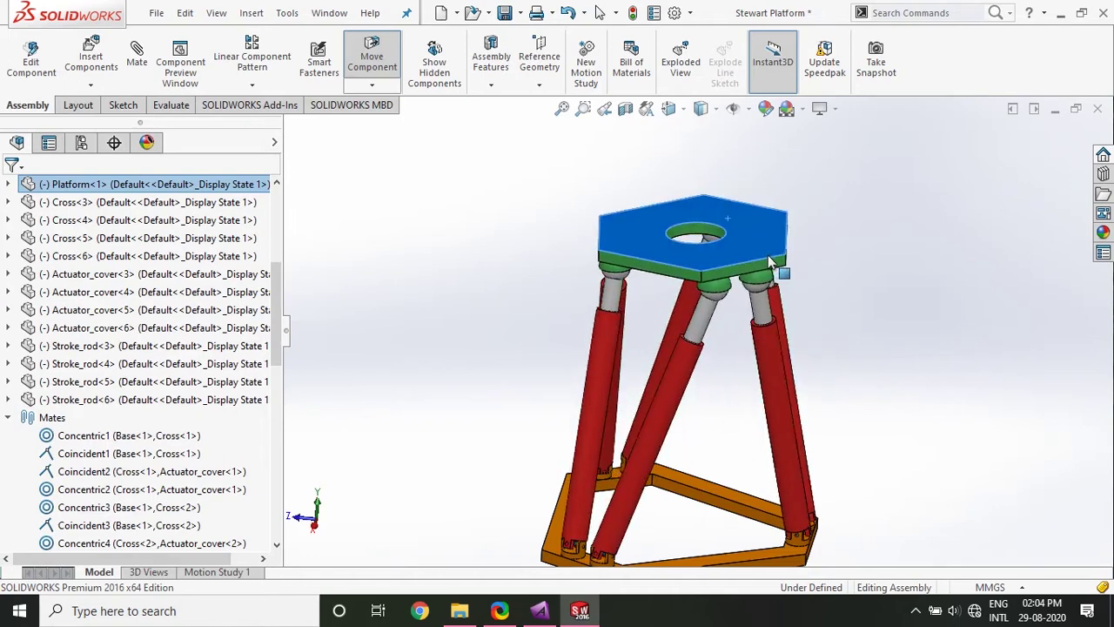
key(Escape)
middle_drag(890, 393, 781, 444)
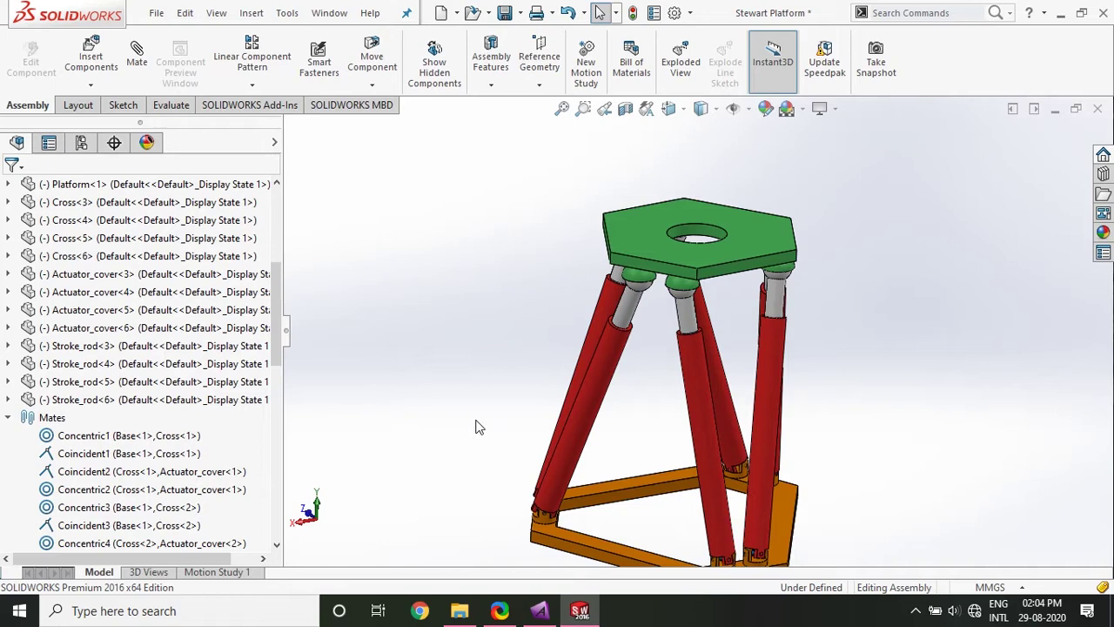
mouse_move(663, 317)
middle_down()
mouse_move(590, 344)
mouse_move(666, 305)
middle_up()
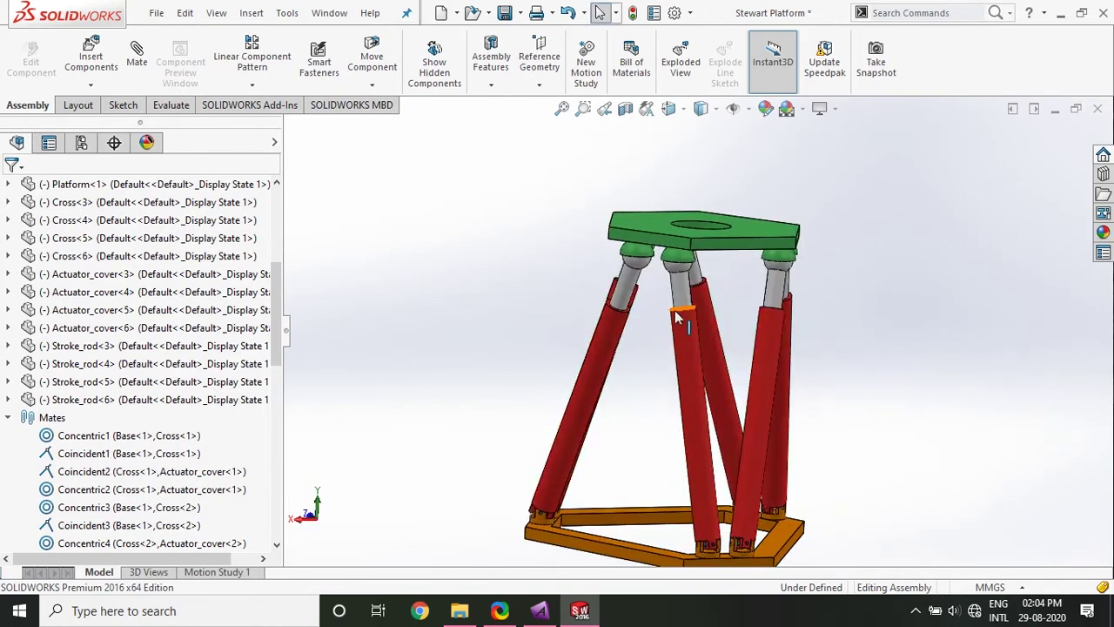
scroll(666, 305, up, 3)
scroll(666, 305, down, 5)
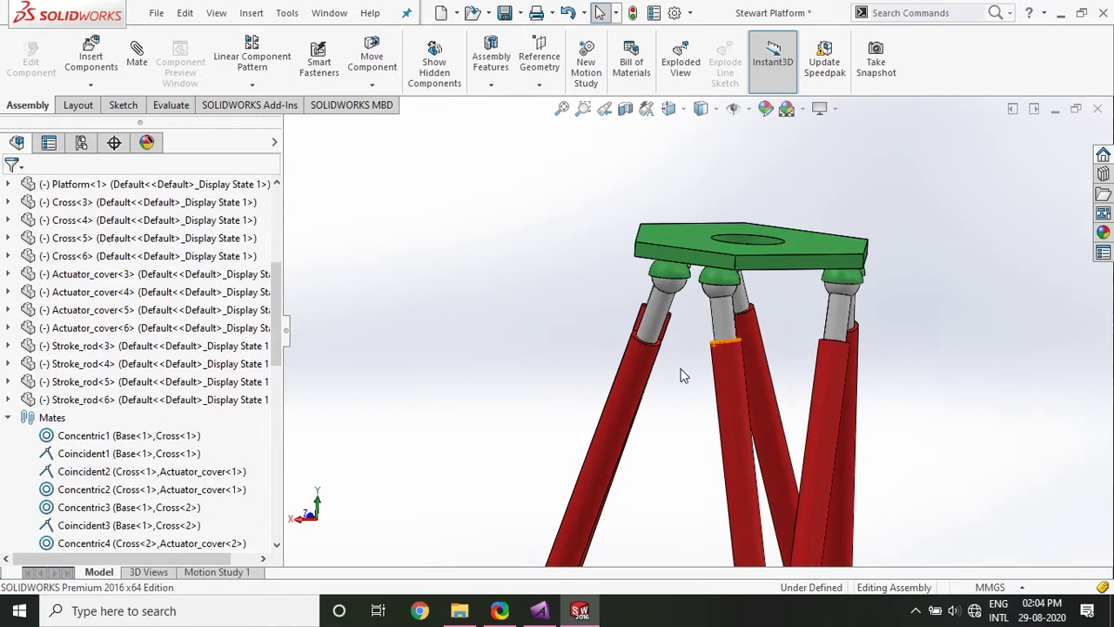
middle_drag(689, 357, 662, 378)
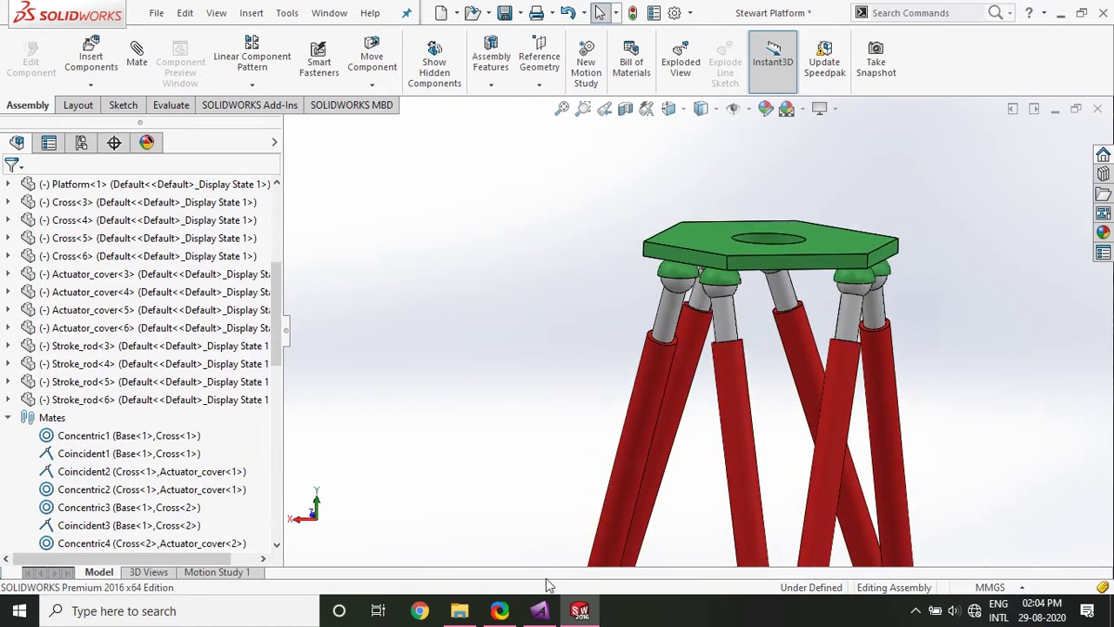
mouse_move(548, 616)
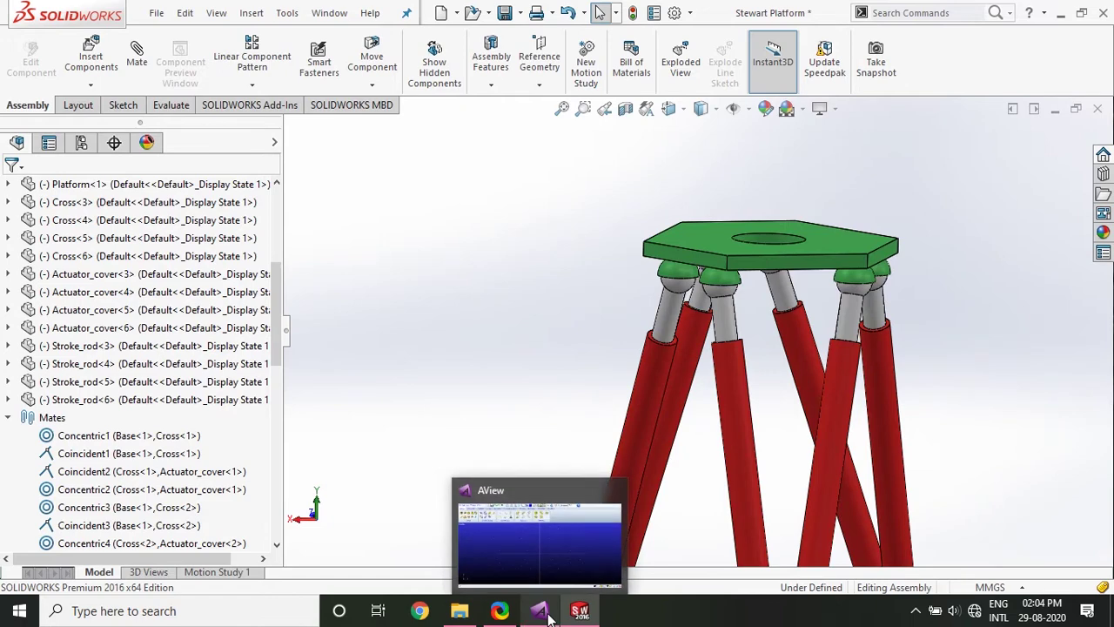
- Browse to StewartPlatform.adm and set it as the file in Open Existing Model
click(548, 616)
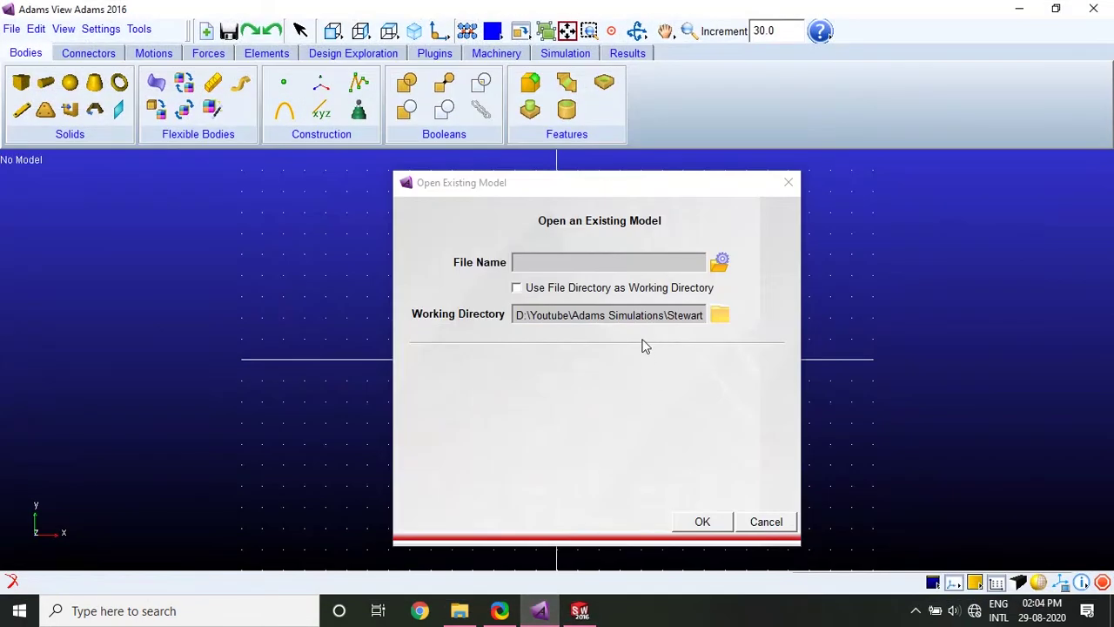
click(721, 264)
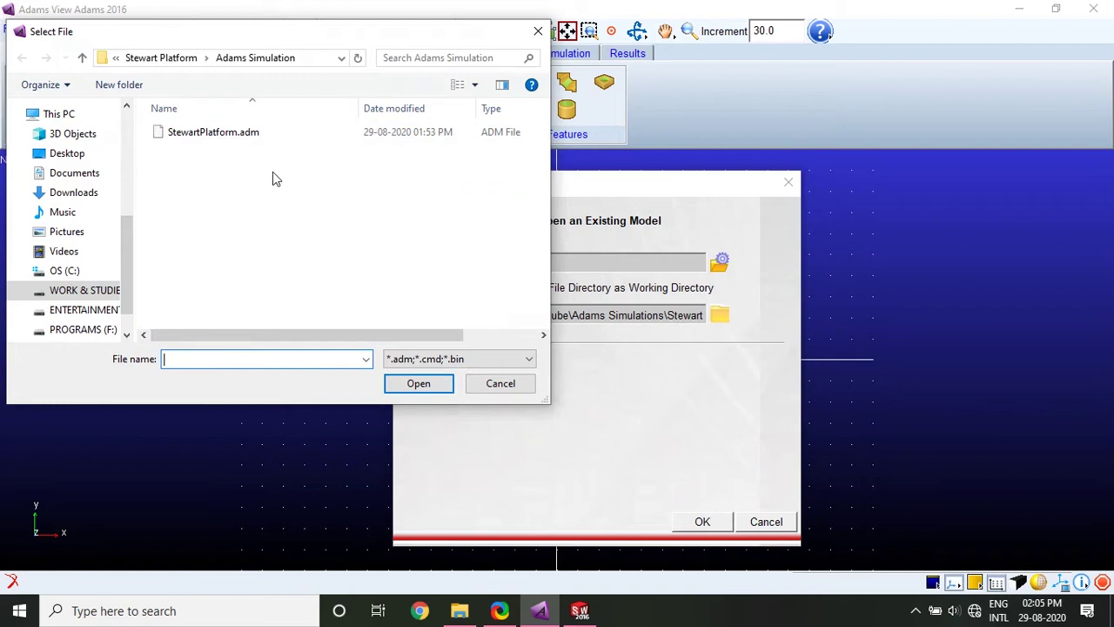
click(235, 137)
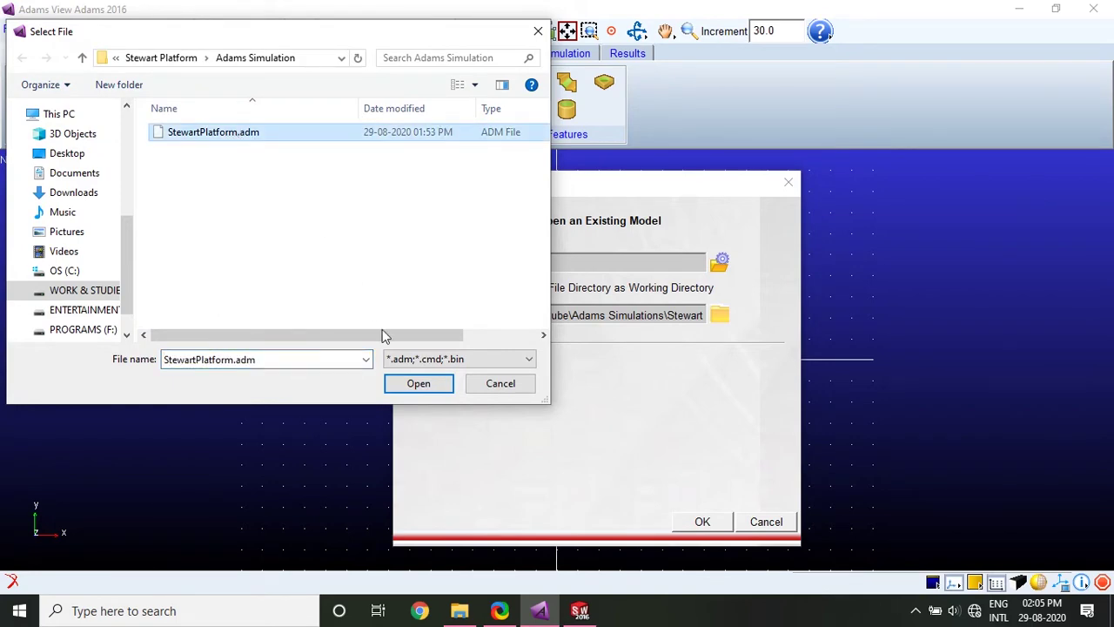
click(398, 388)
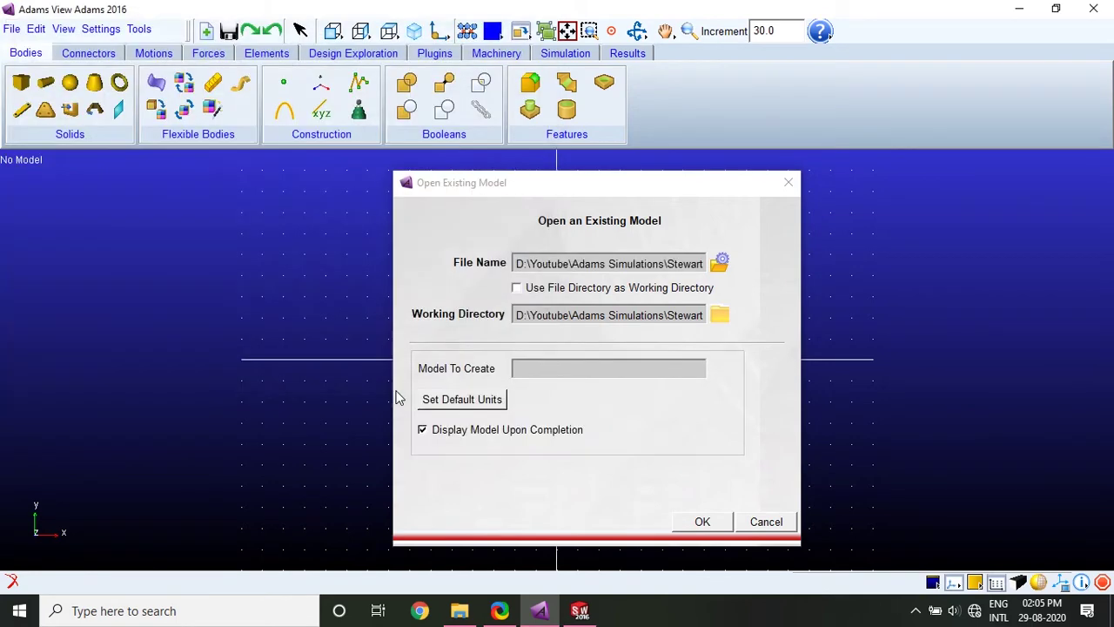
- Load the model and inspect connectors Concentric16, Concentric6, Distance5, Coincident10, Distance2, Concentric2, Concentric23
click(701, 524)
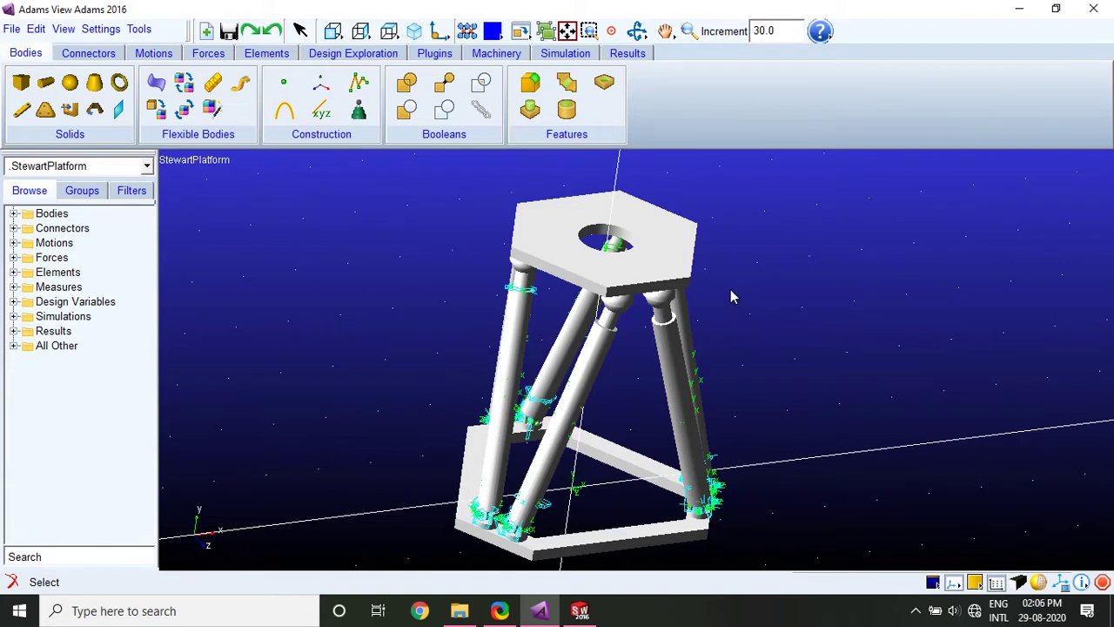
click(13, 229)
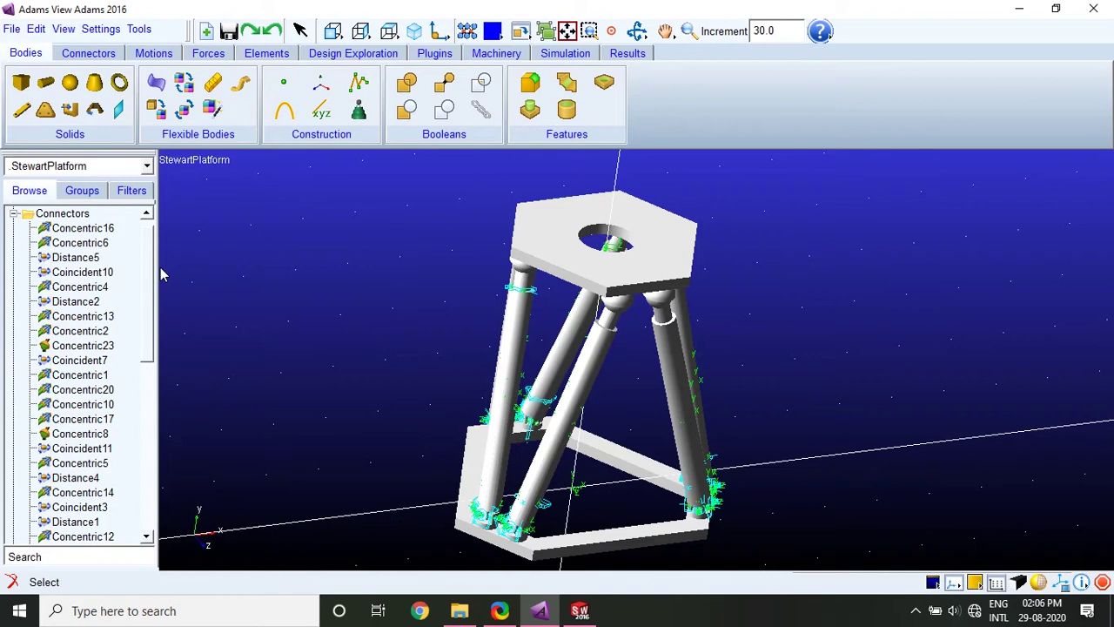
drag(158, 255, 195, 247)
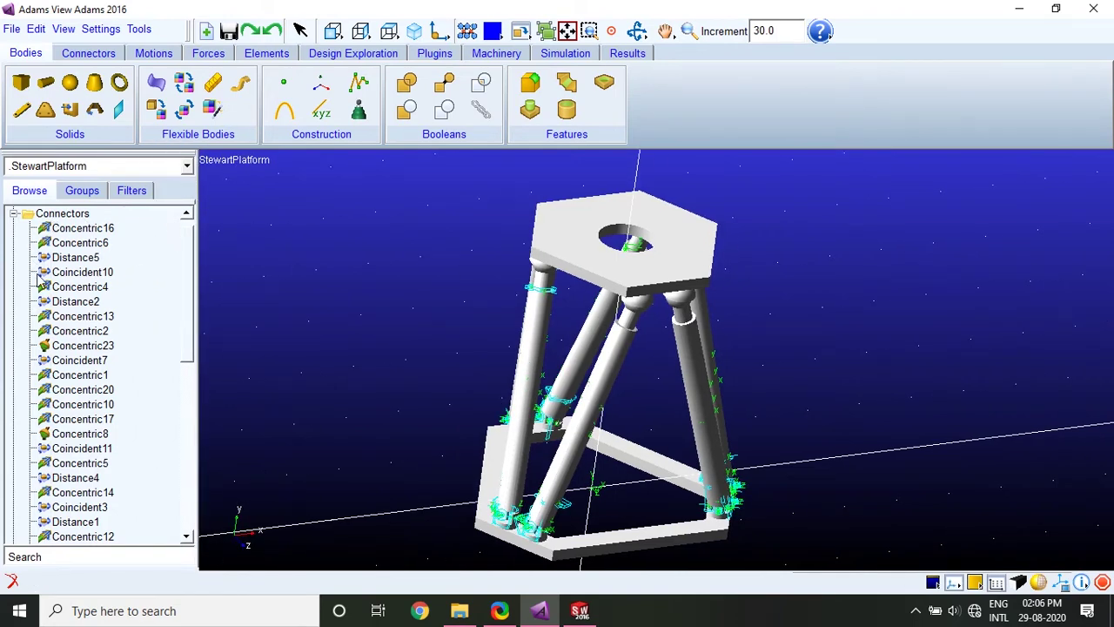
click(83, 228)
click(81, 244)
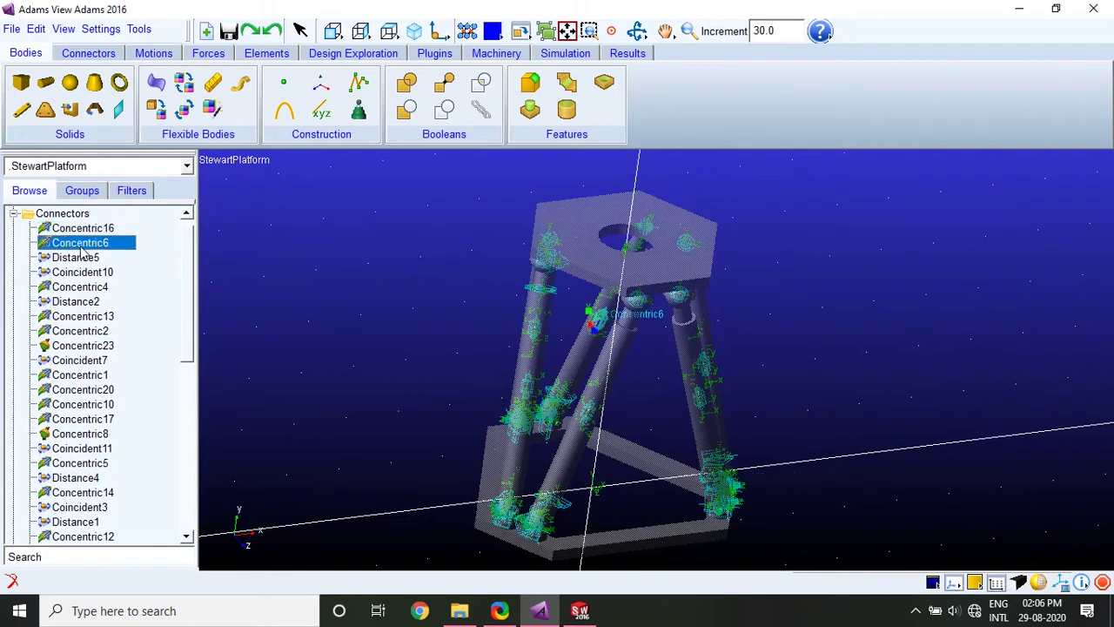
click(78, 258)
click(80, 272)
click(79, 301)
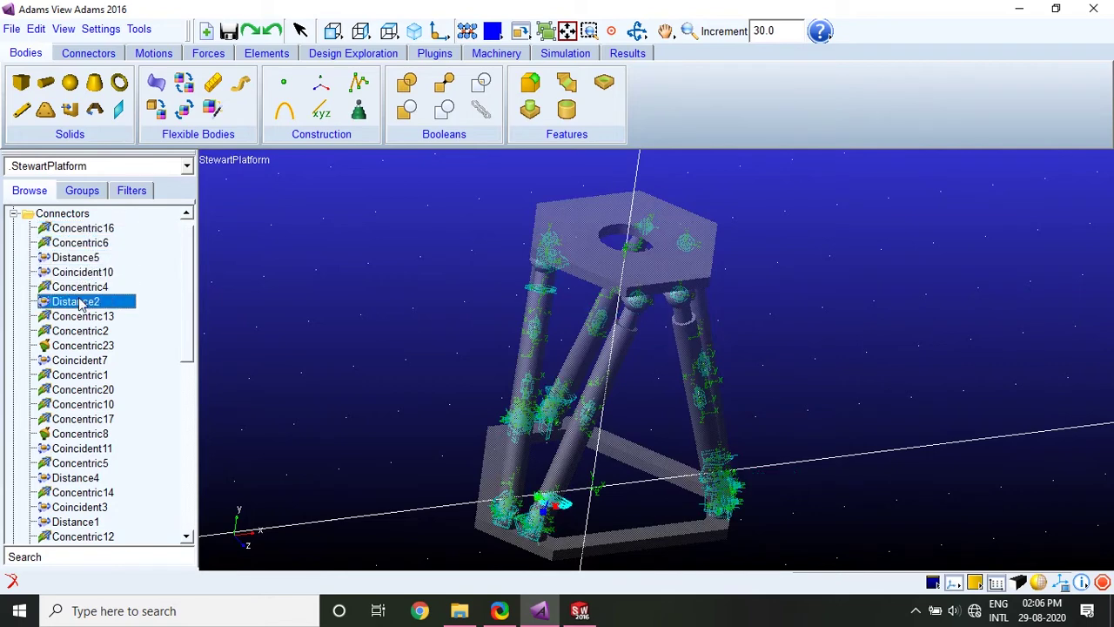
click(81, 331)
click(81, 346)
- Inspect Distance2, Concentric1, Concentric17 and Concentric9, restore shaded display, and expand Motions
scroll(84, 400, down, 1)
scroll(84, 400, down, 6)
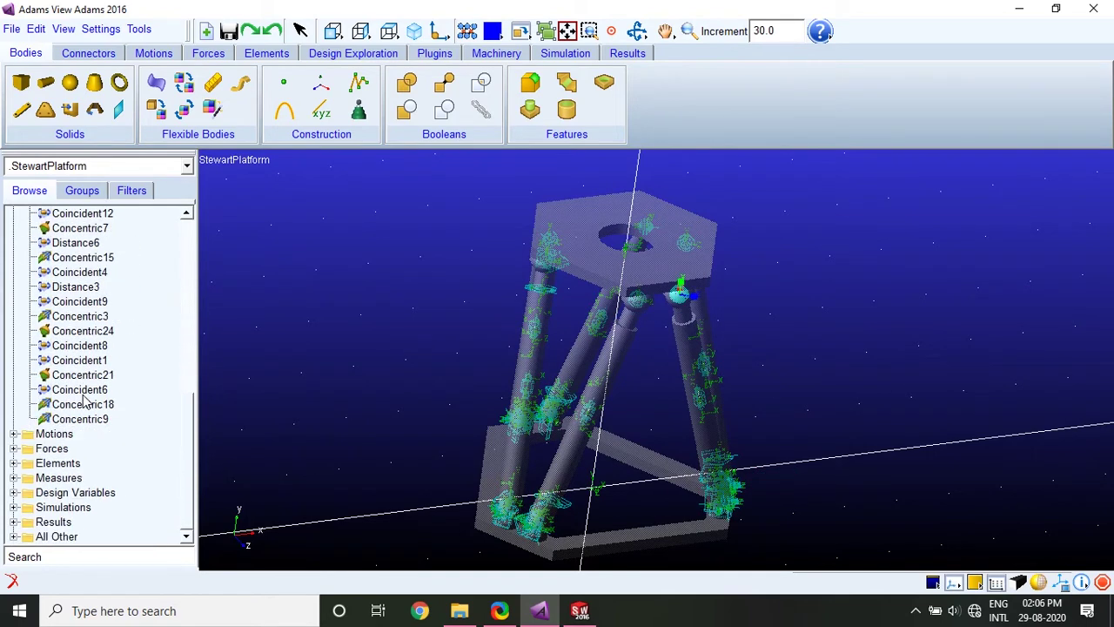
scroll(90, 396, up, 7)
scroll(90, 396, up, 1)
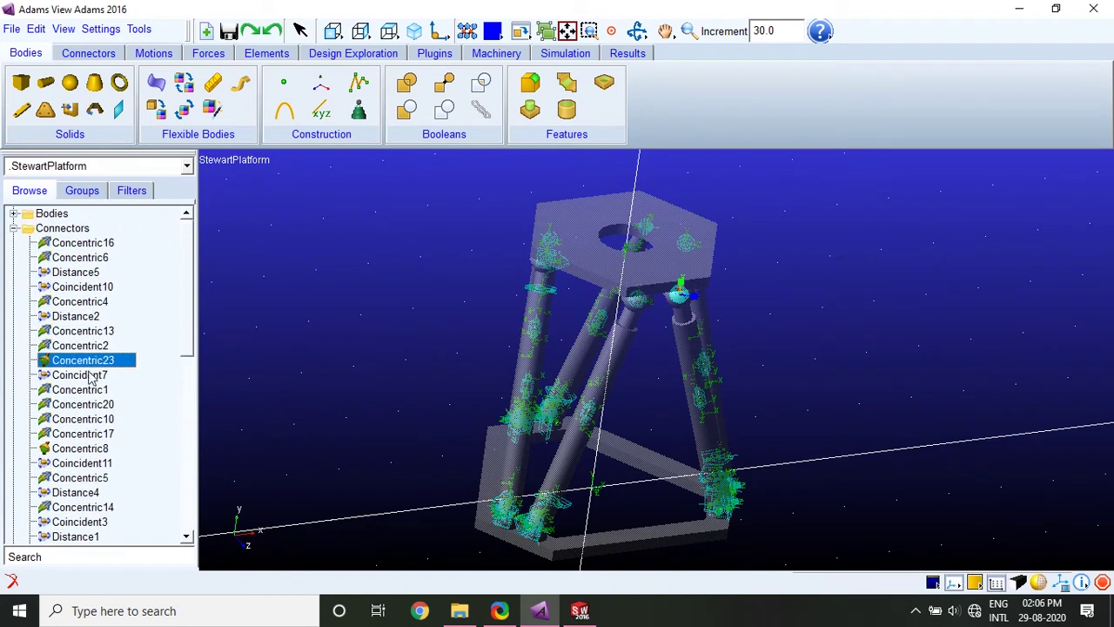
click(66, 317)
click(81, 346)
click(80, 389)
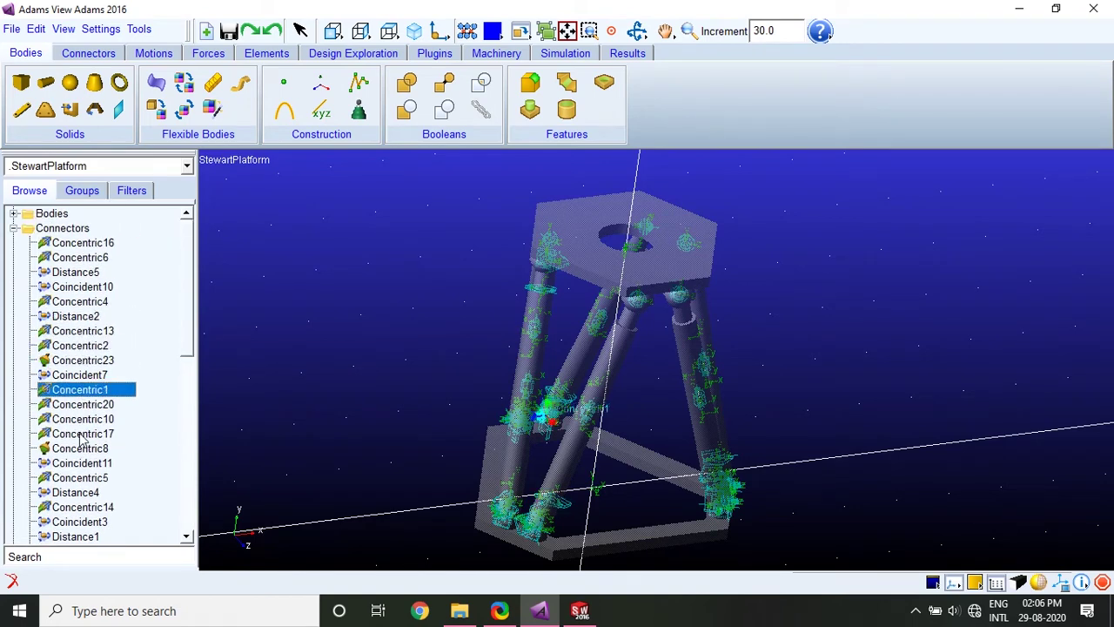
click(83, 433)
scroll(87, 431, down, 5)
scroll(90, 426, down, 4)
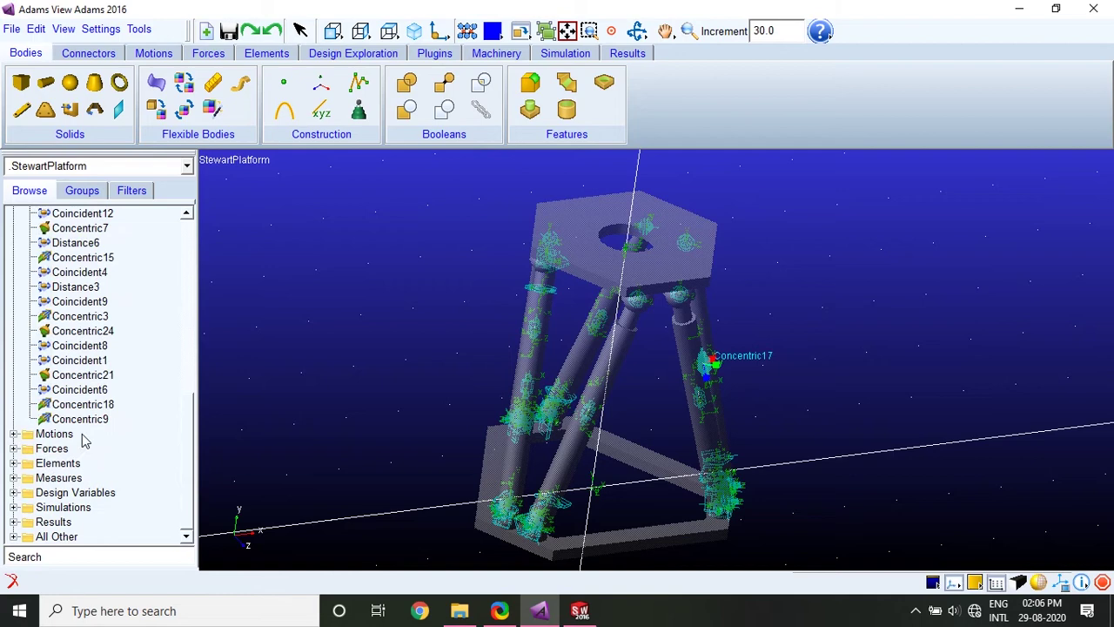
click(80, 424)
key(s)
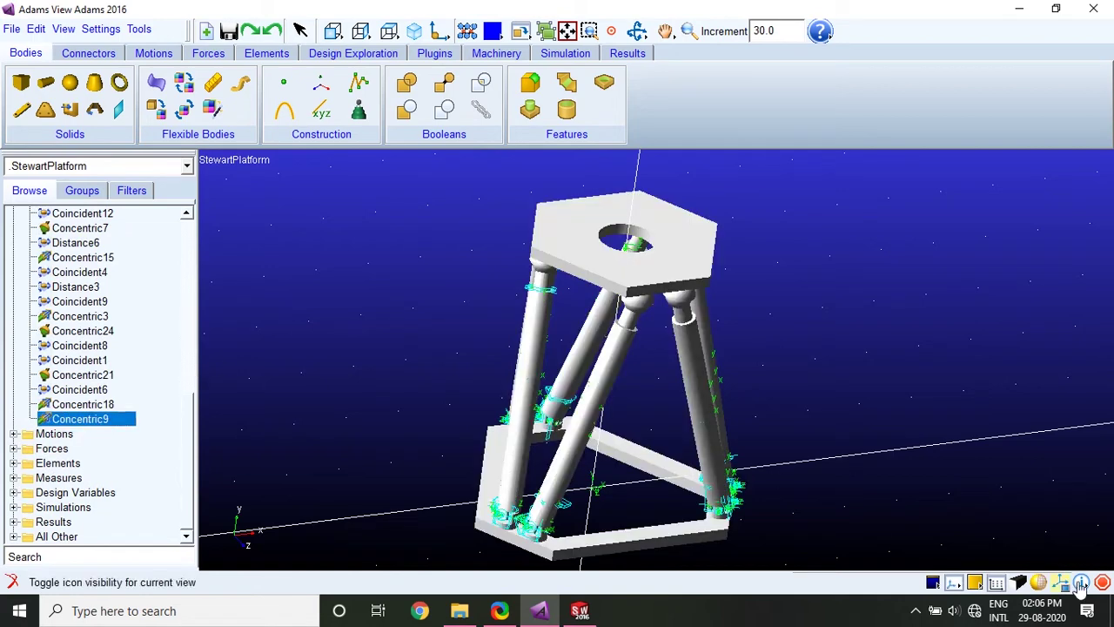
click(14, 435)
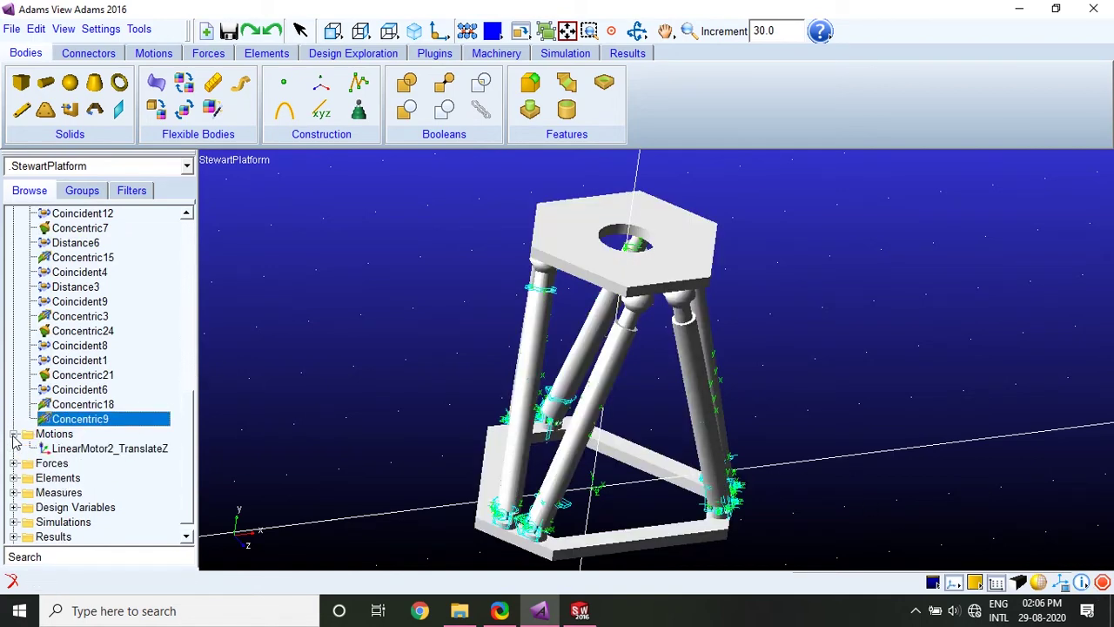
- Delete the LinearMotor2_TranslateZ motion from the model
click(105, 449)
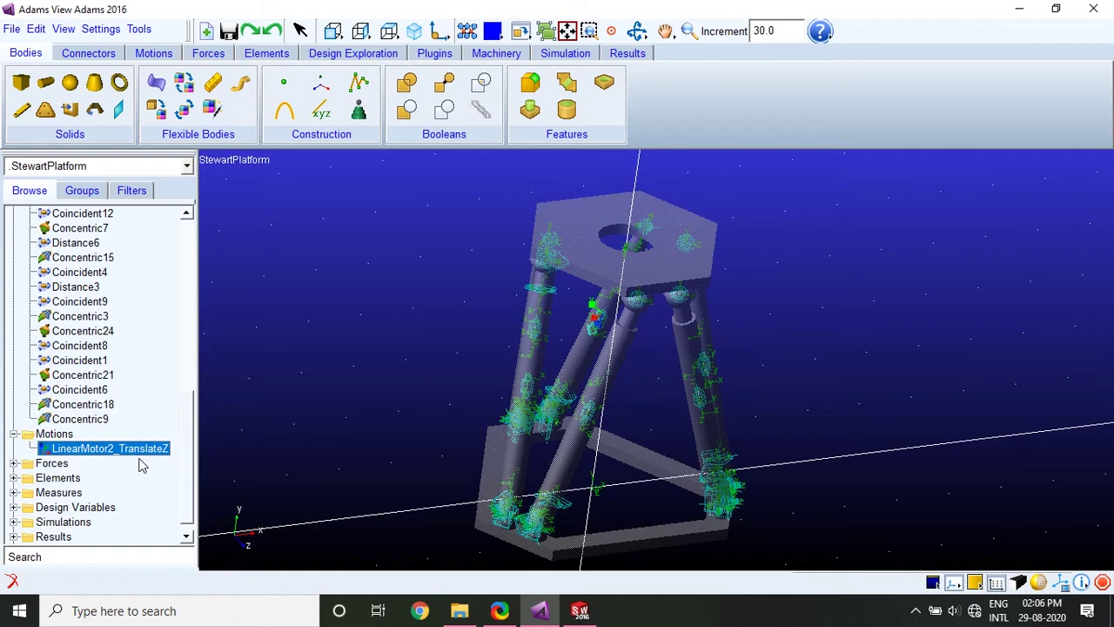
right_click(93, 453)
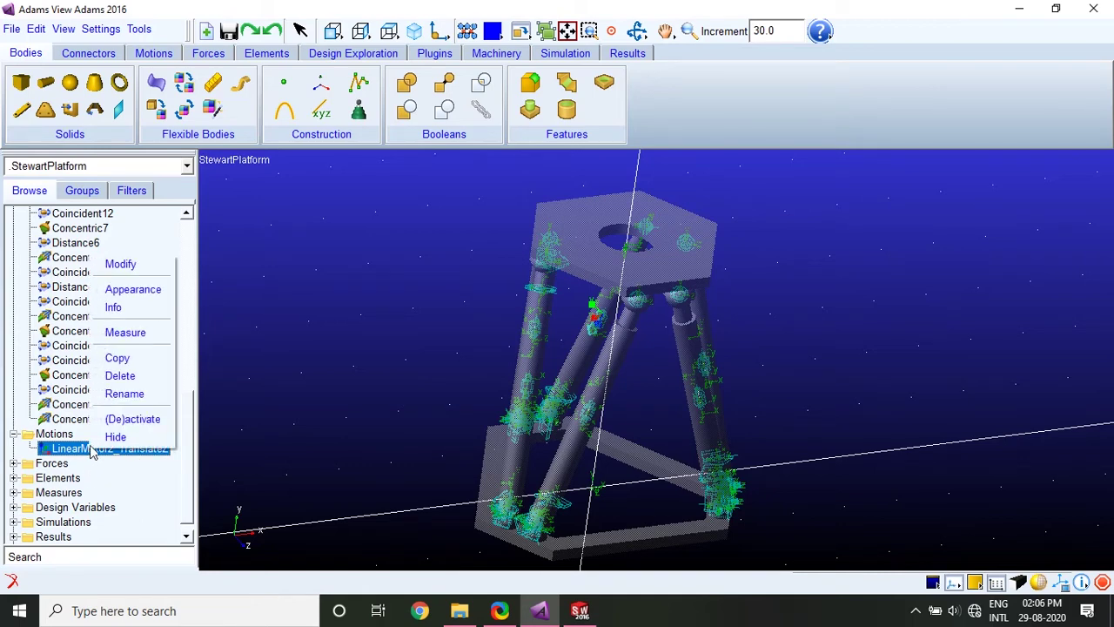
click(110, 376)
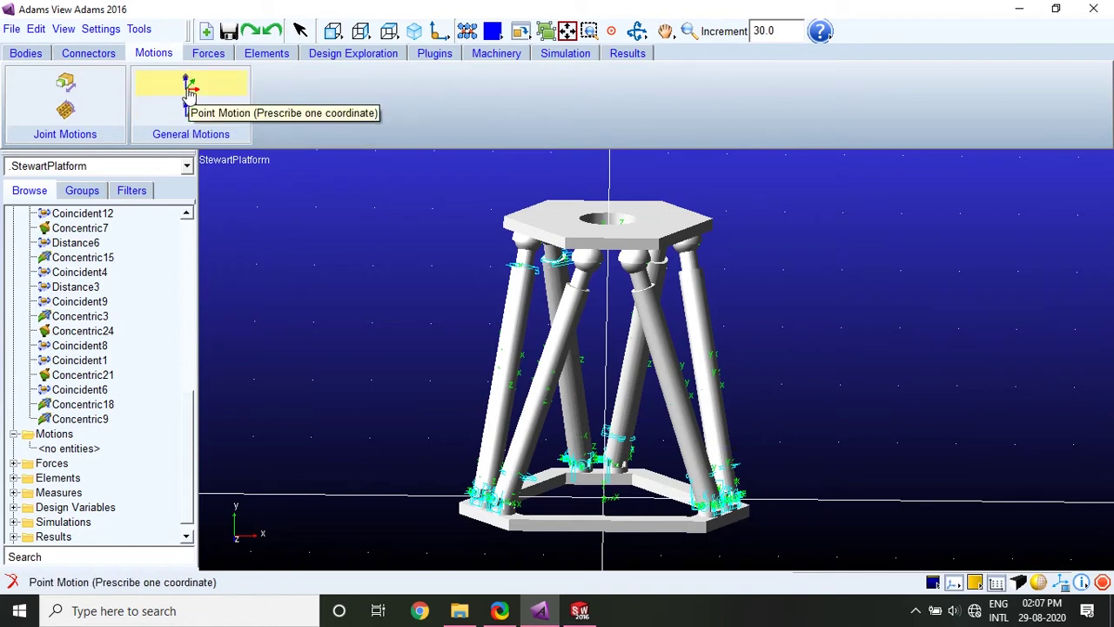
- Start a Point Motion (2 Bodies - 1 Location) and pick Stroke_rod_6 as the first body
click(189, 87)
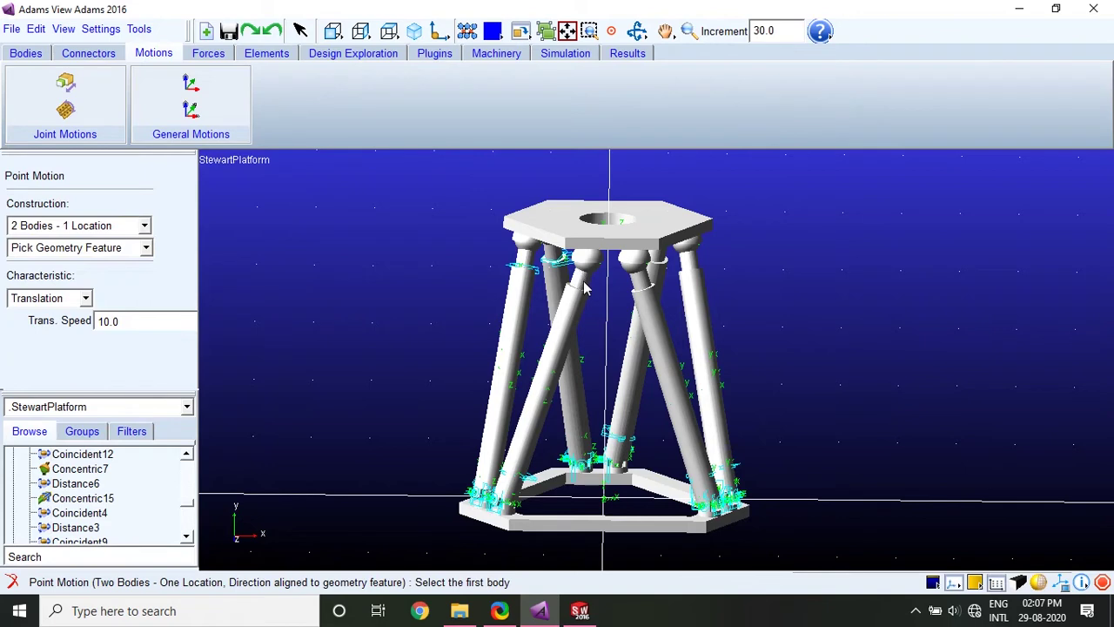
key(z)
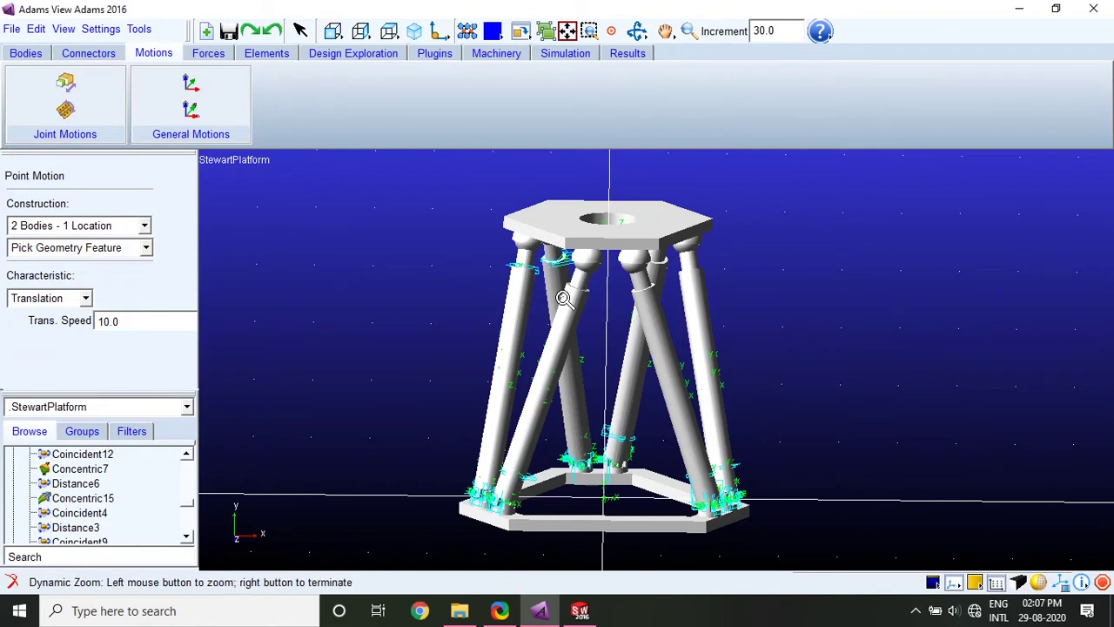
drag(592, 303, 578, 266)
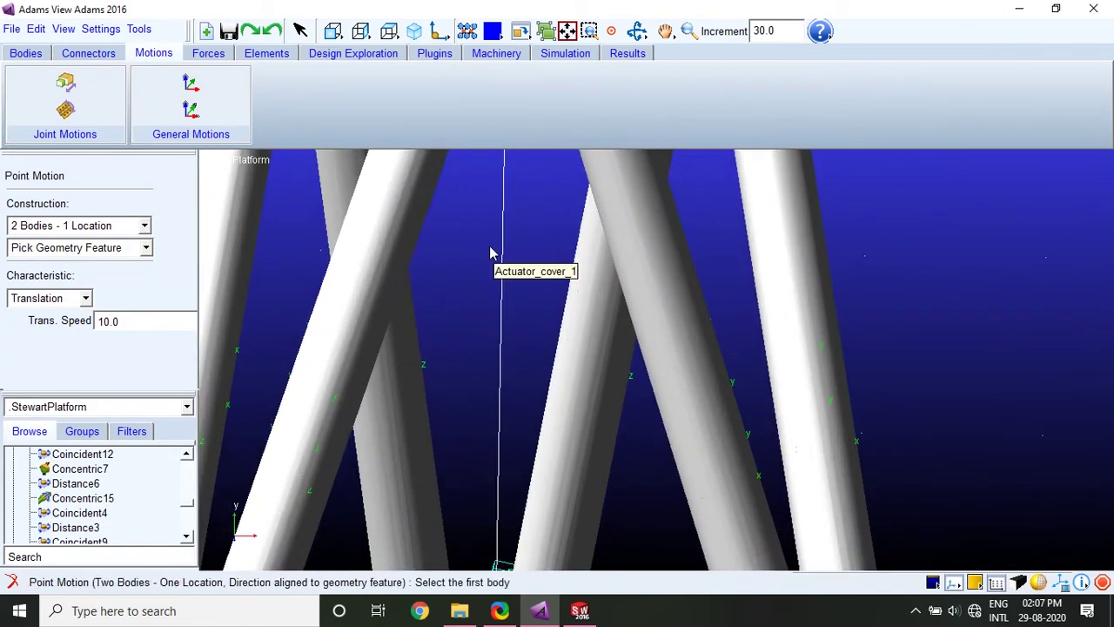
key(t)
drag(465, 231, 566, 440)
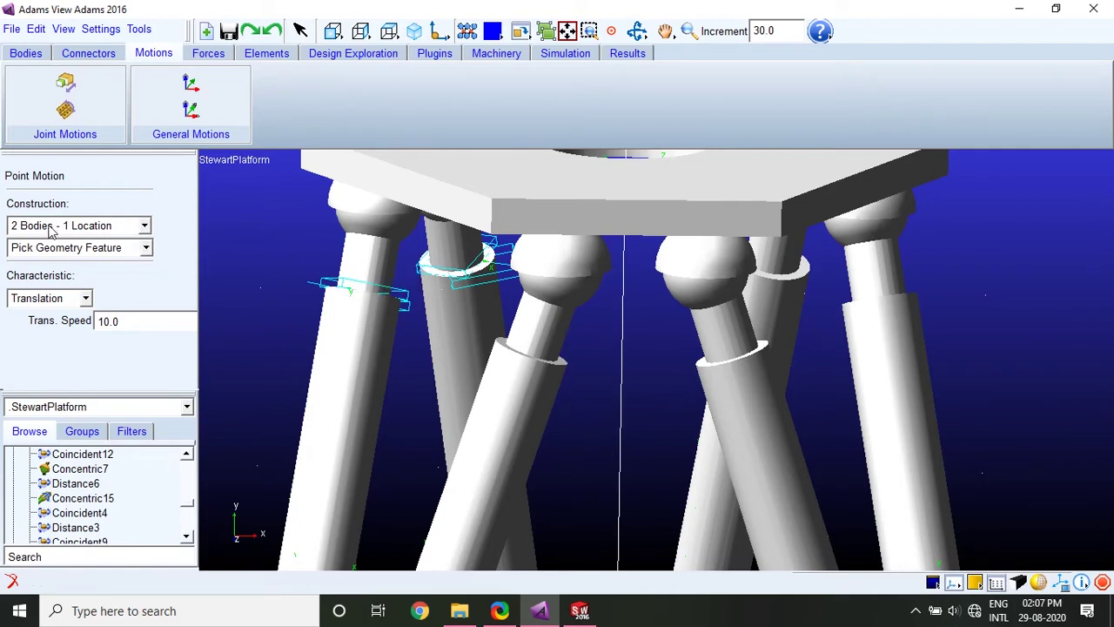
click(146, 248)
click(150, 250)
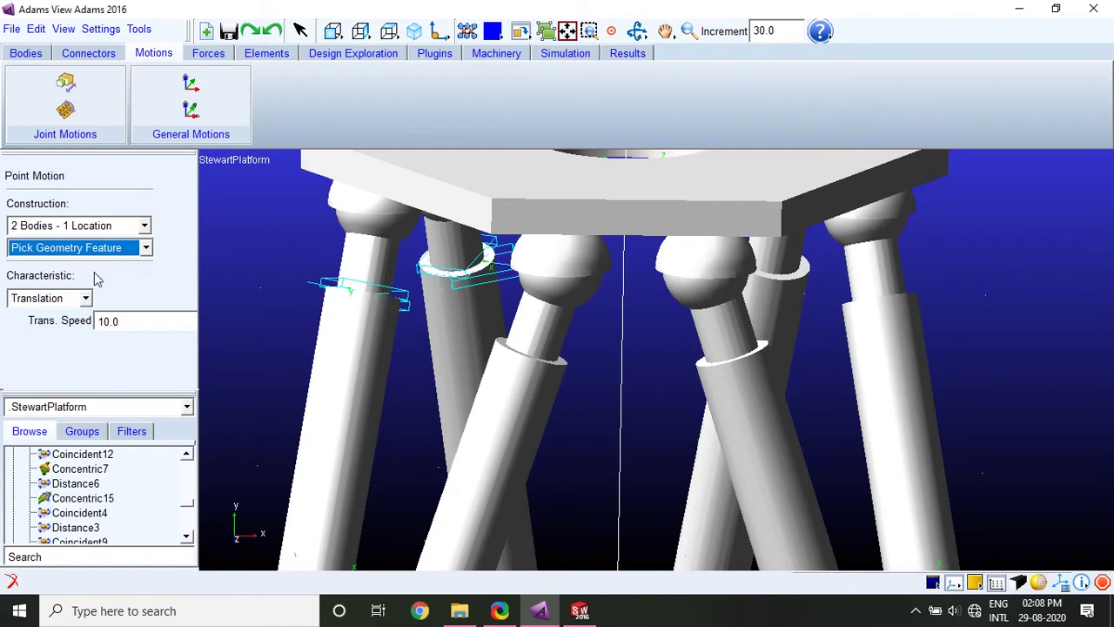
click(362, 266)
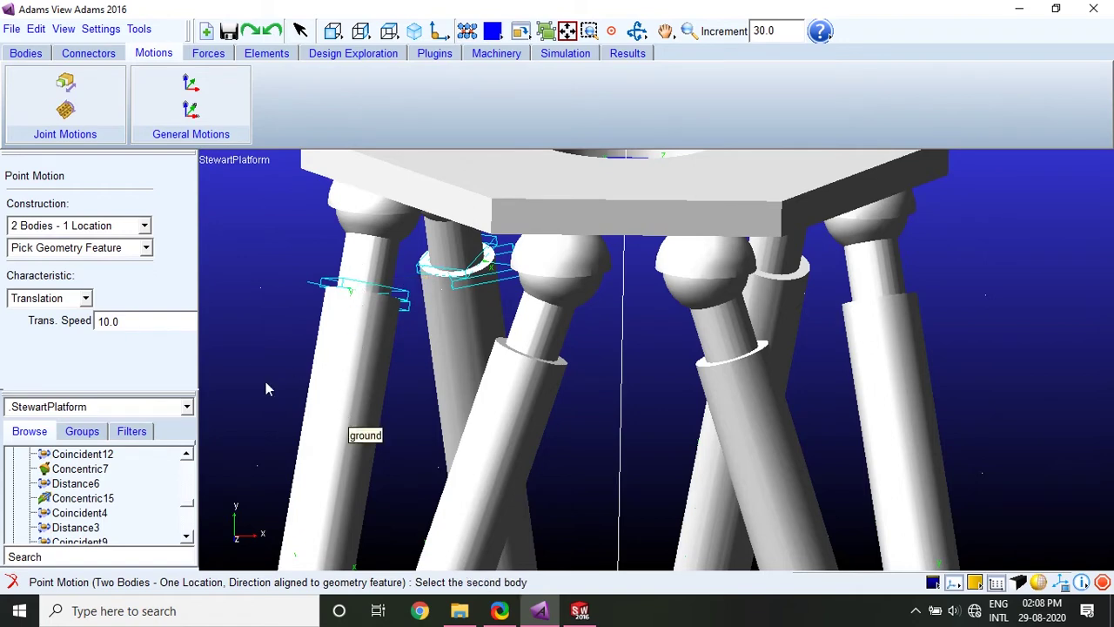
- Choose Actuator_cover_3 from the overlapping-body list as the second body
right_click(314, 468)
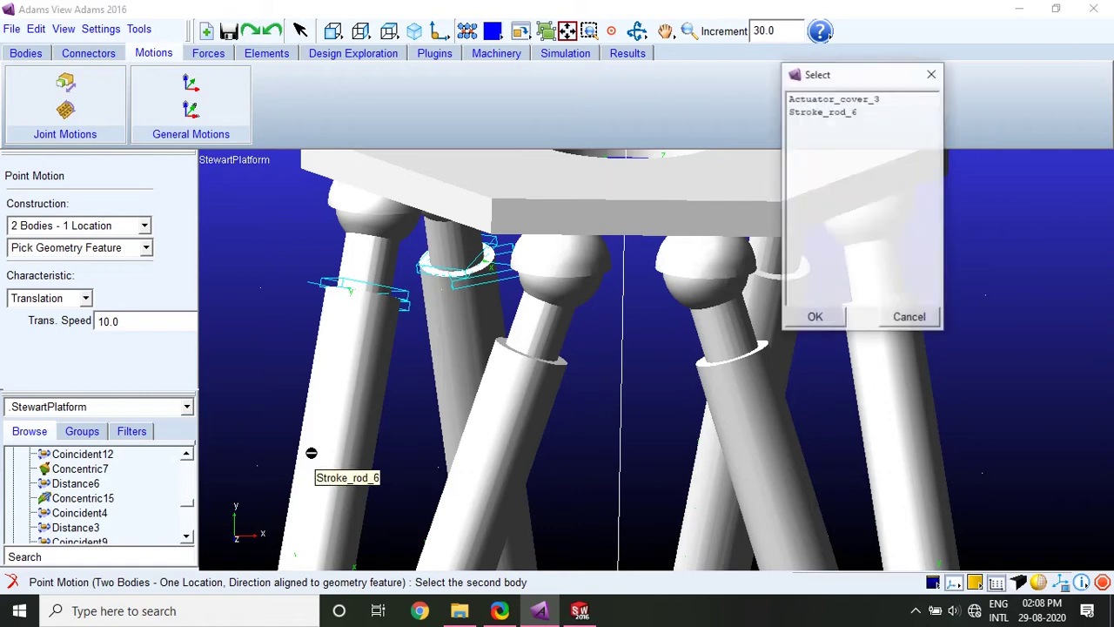
click(842, 101)
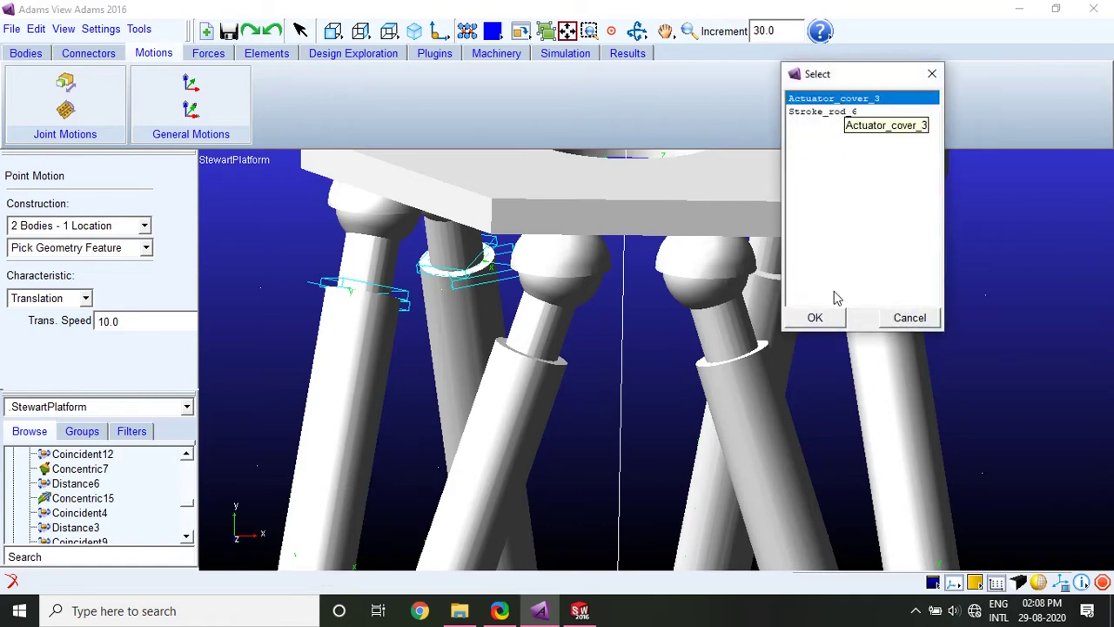
click(834, 321)
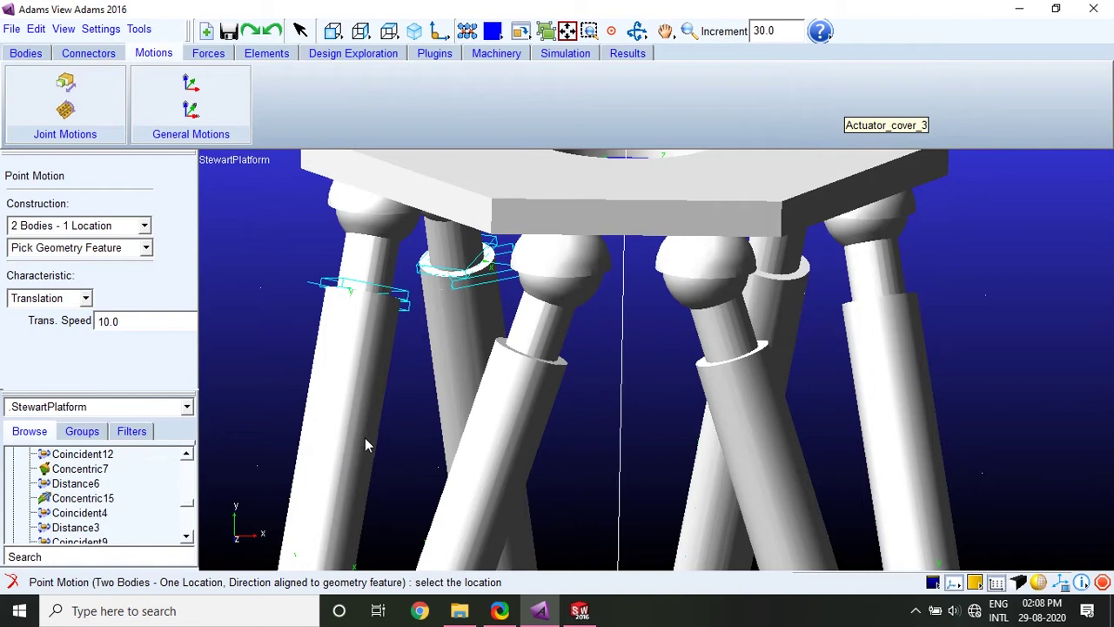
- Place the motion at Stroke_rod_6.cm, directed along MARKER_21's Z axis
key(r)
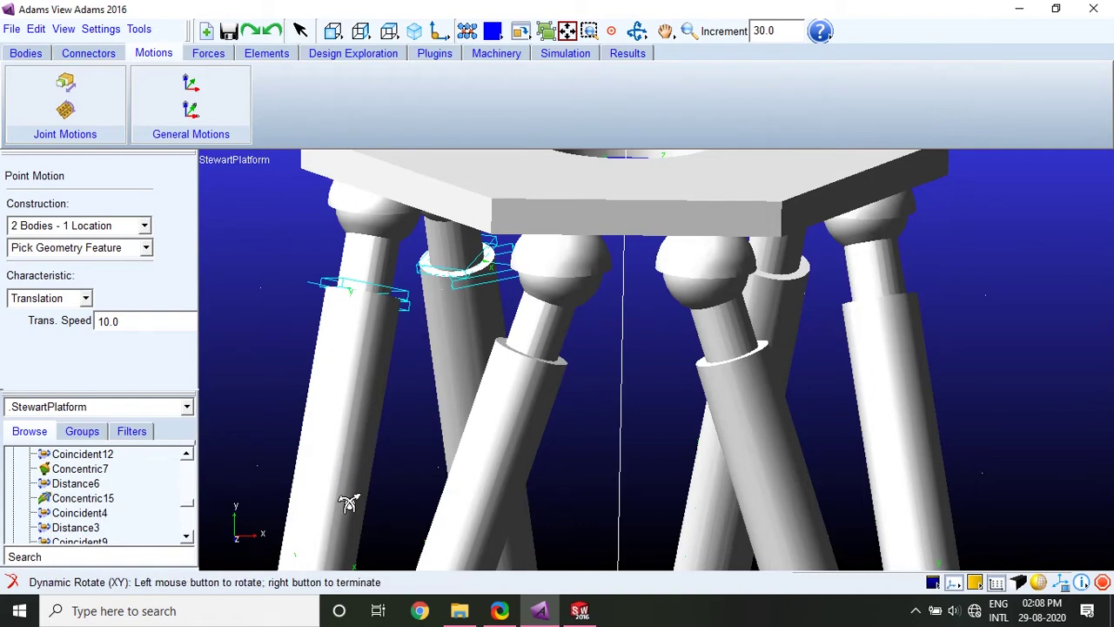
drag(349, 503, 363, 537)
right_click(368, 491)
key(z)
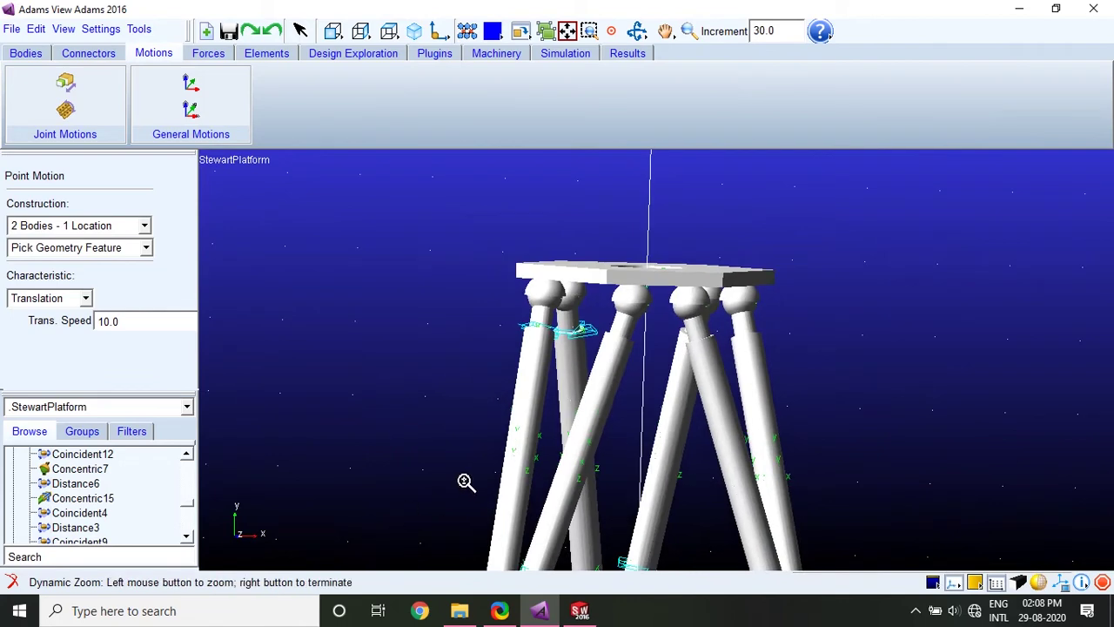
key(t)
drag(480, 473, 428, 331)
right_click(433, 334)
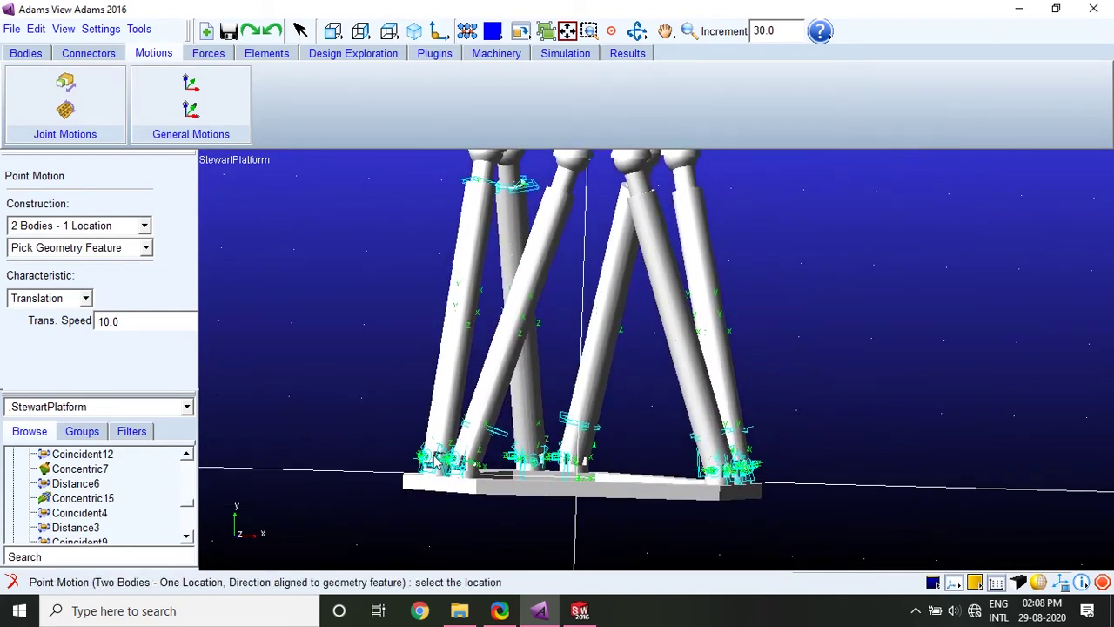
click(467, 275)
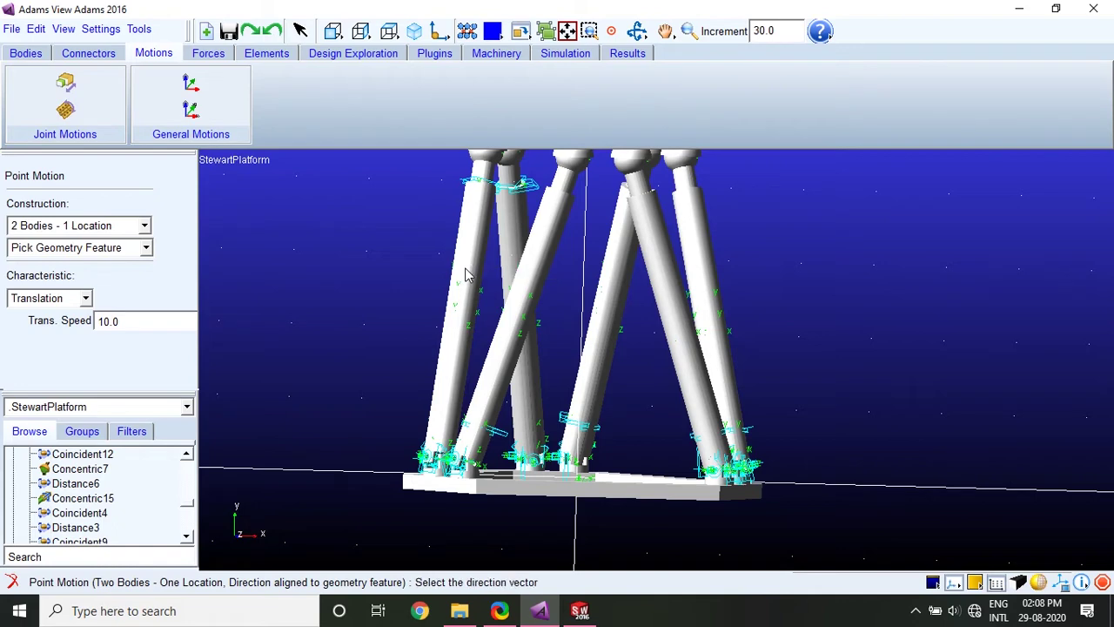
click(454, 334)
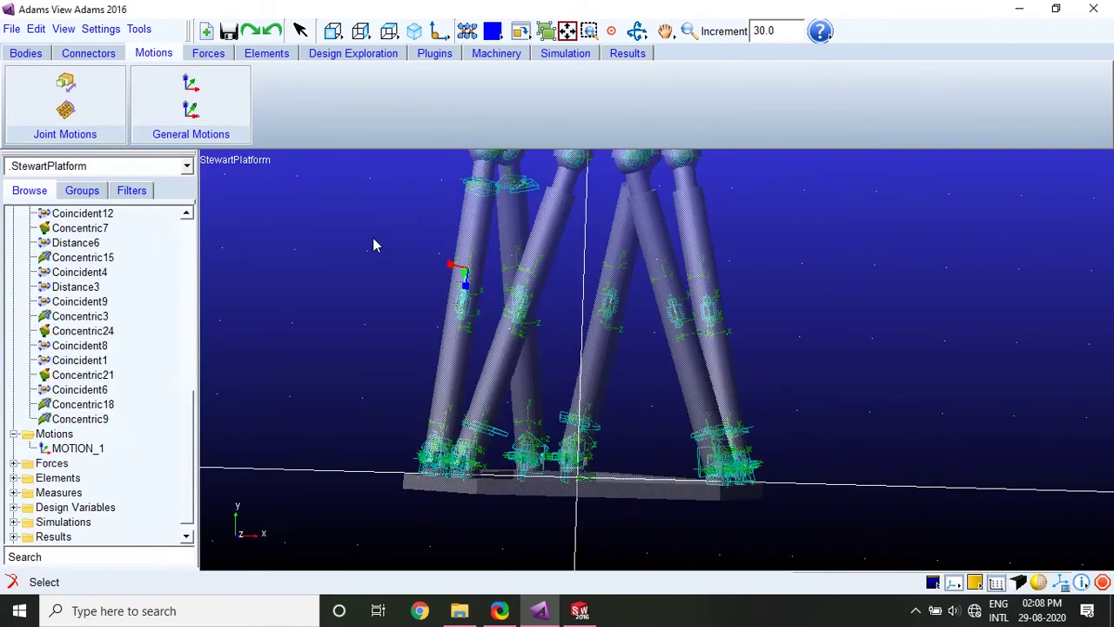
- Open MOTION_1's Modify dialog and zoom in on its marker
click(87, 449)
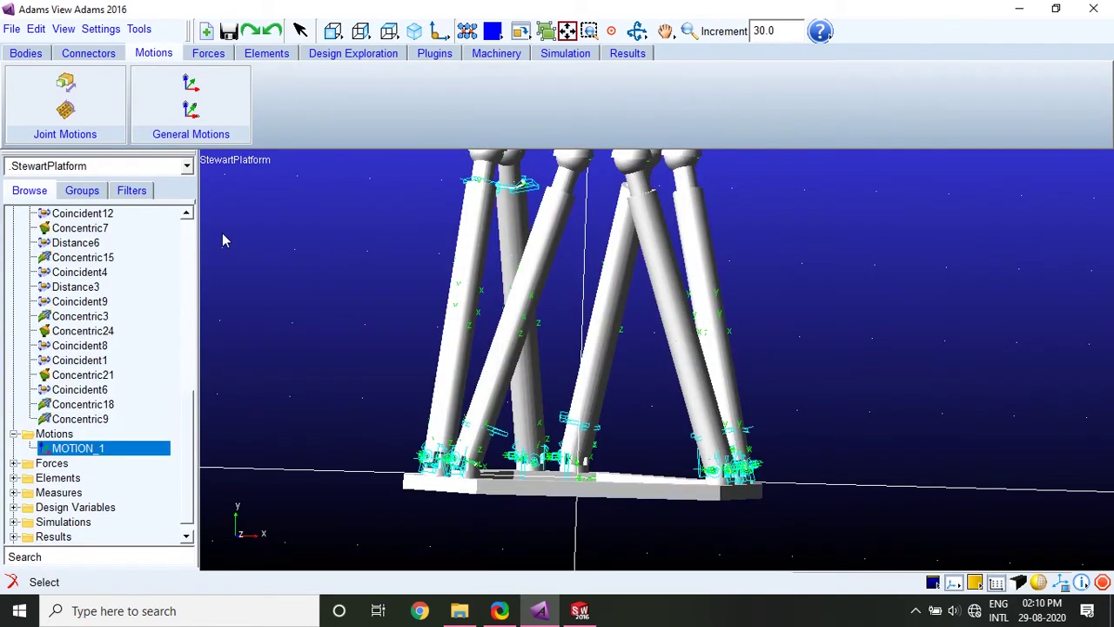
right_click(73, 451)
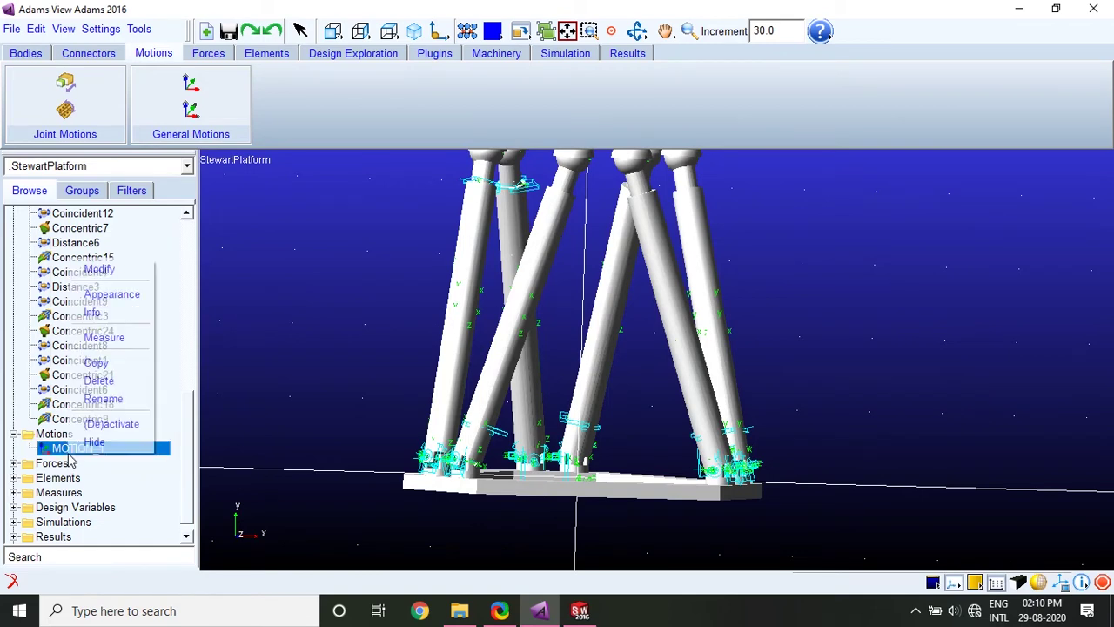
click(106, 268)
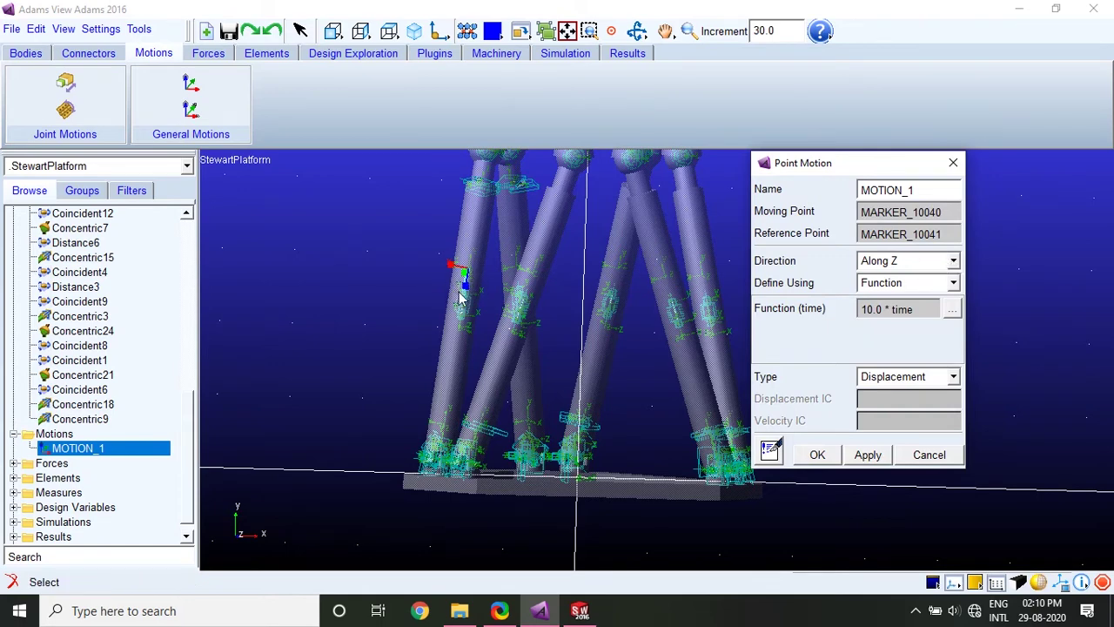
key(z)
drag(477, 300, 537, 356)
key(t)
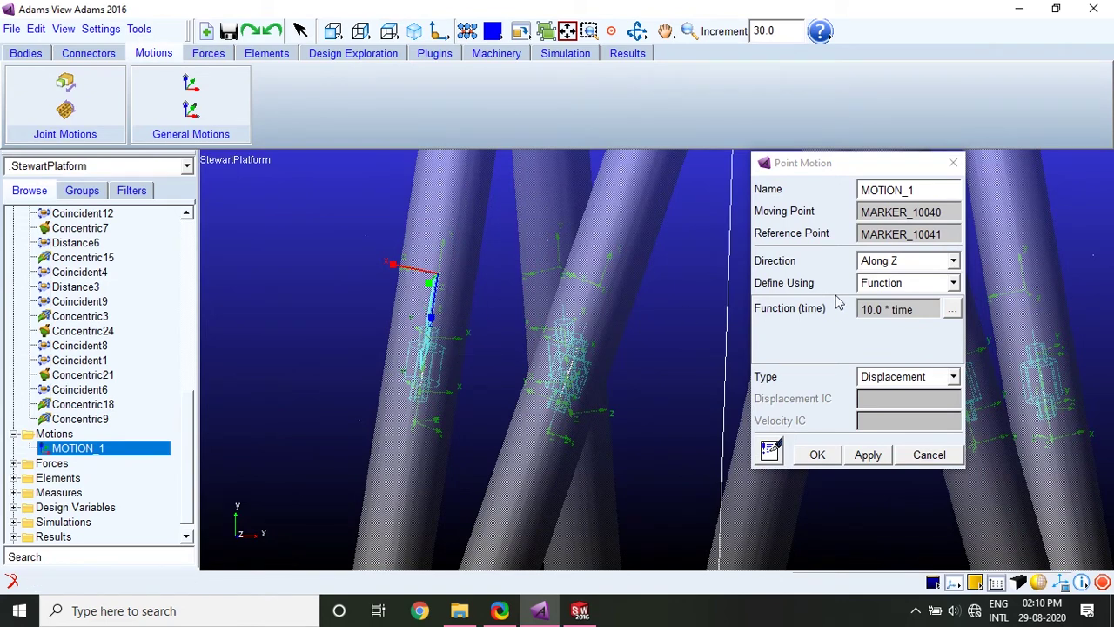
- Edit the function from 10.0 * time to 15.0 * SIN(time) and confirm
click(927, 308)
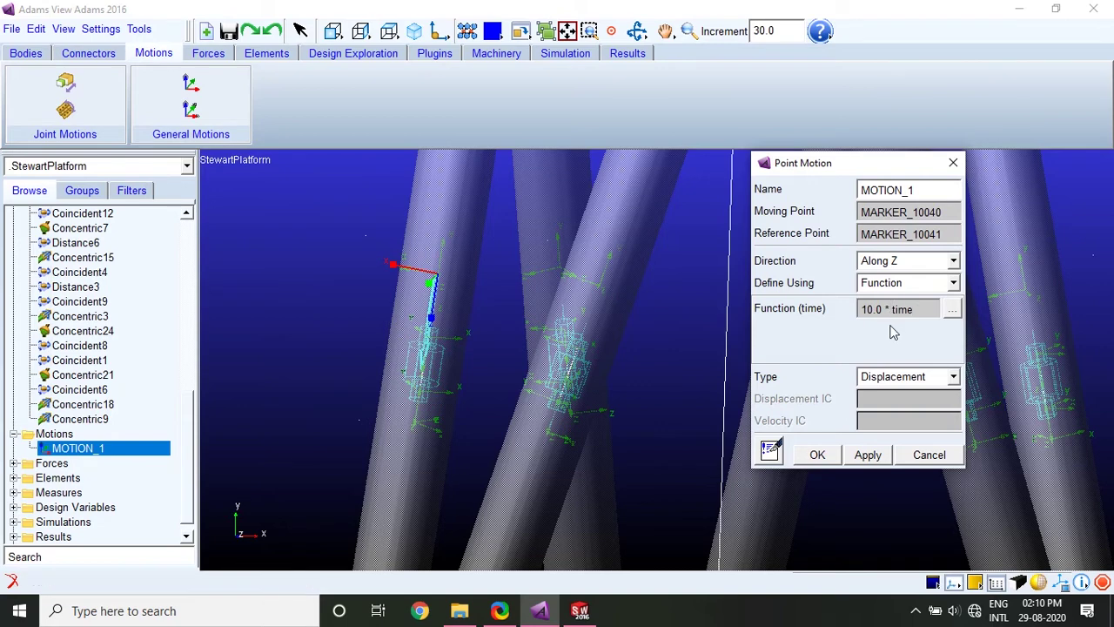
text(SIN()
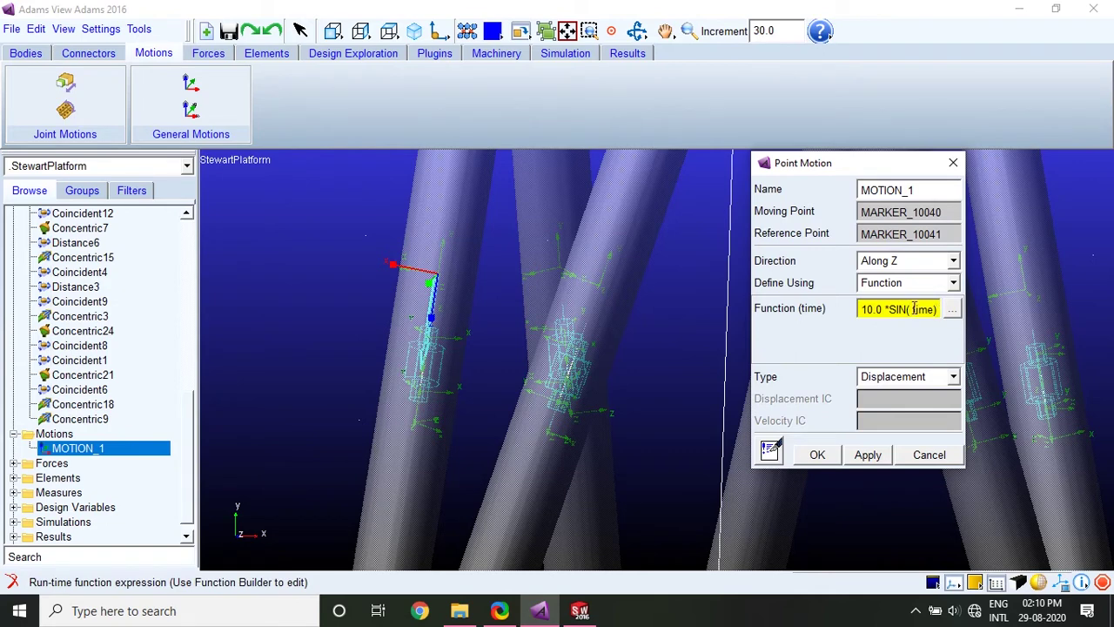
click(913, 309)
key(BackSpace)
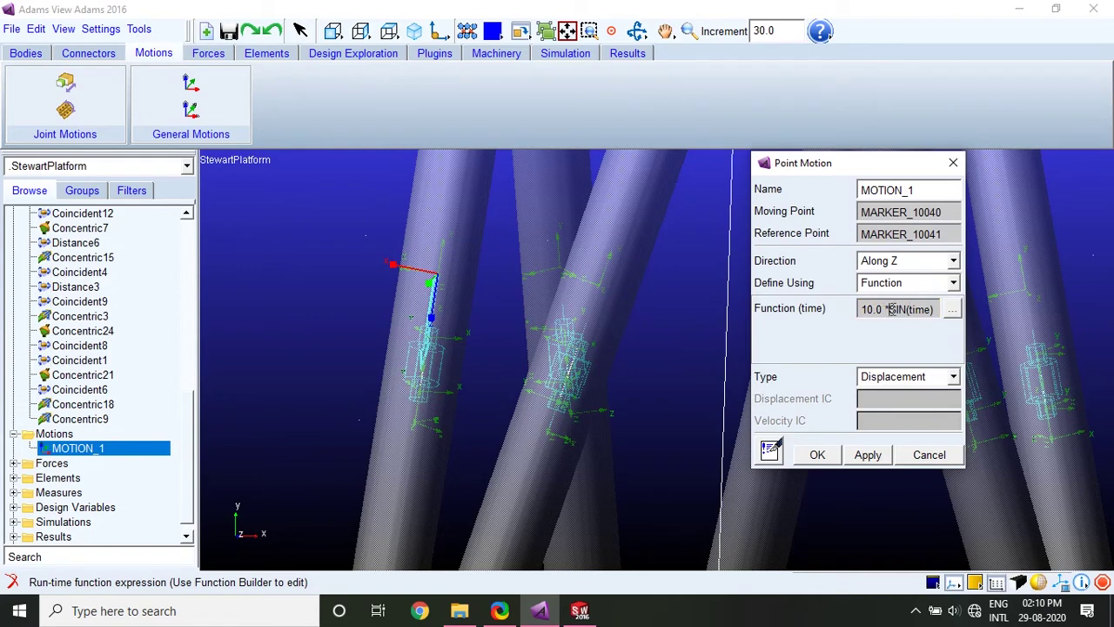
click(891, 309)
click(875, 309)
key(BackSpace)
text(5)
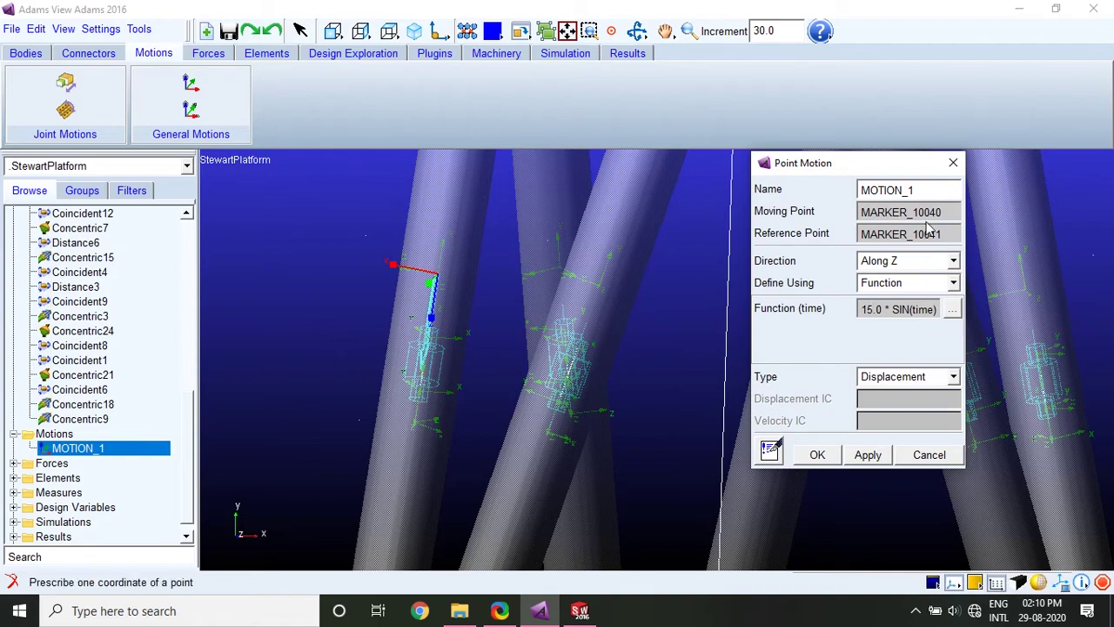
click(818, 459)
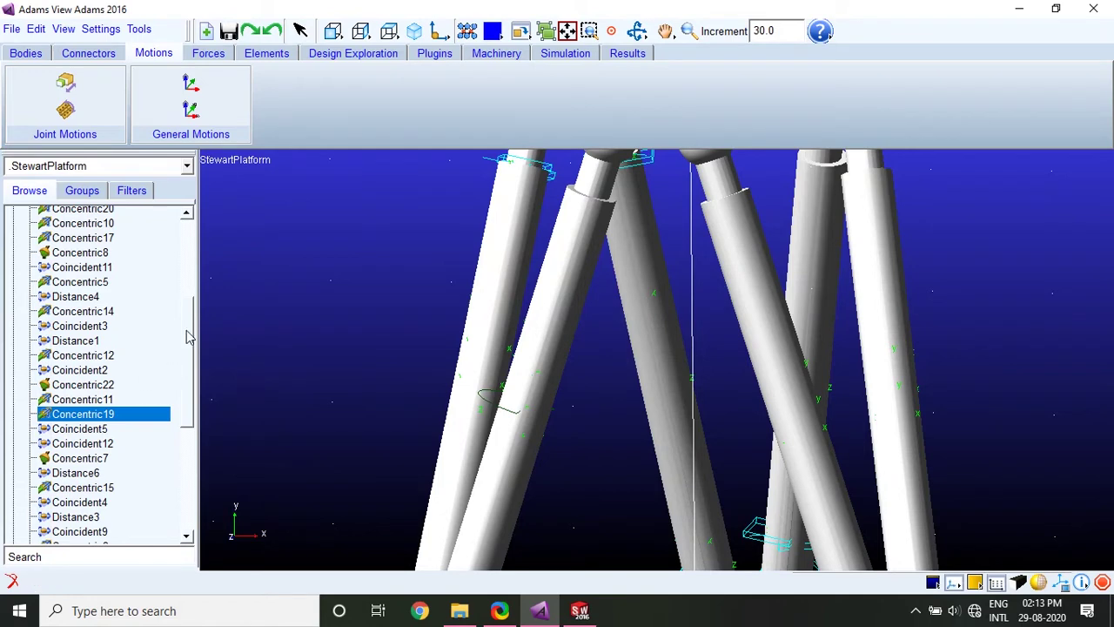
- Select joint Concentric19, open Modify Joint, and bring up its Impose Motion(s) settings
drag(186, 332, 196, 257)
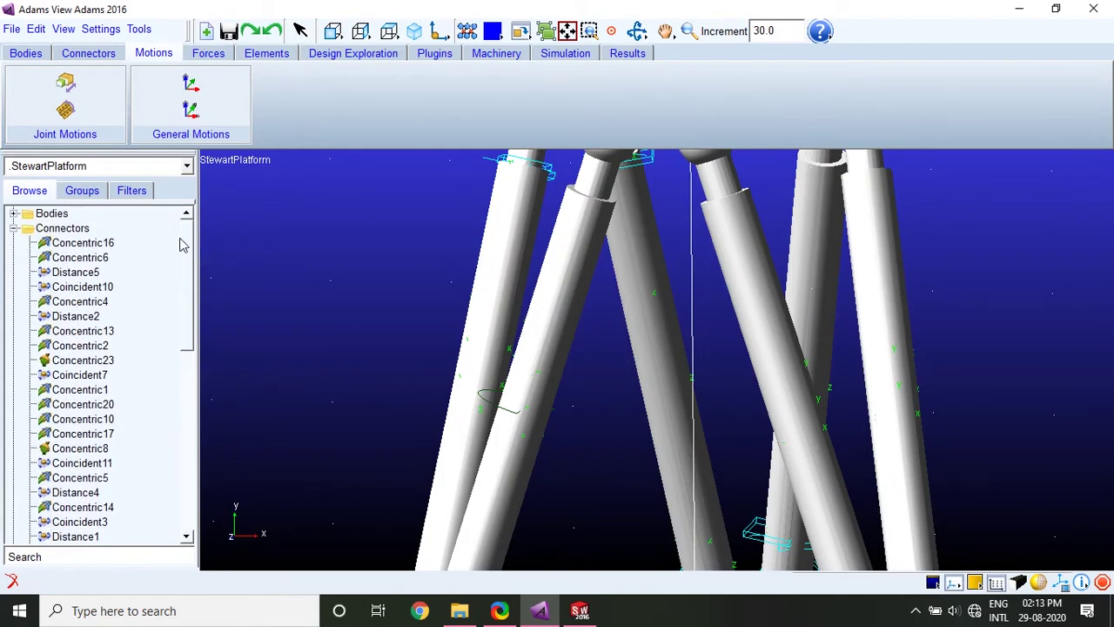
scroll(182, 248, down, 2)
shift+click(183, 261)
shift+click(182, 270)
scroll(186, 308, down, 1)
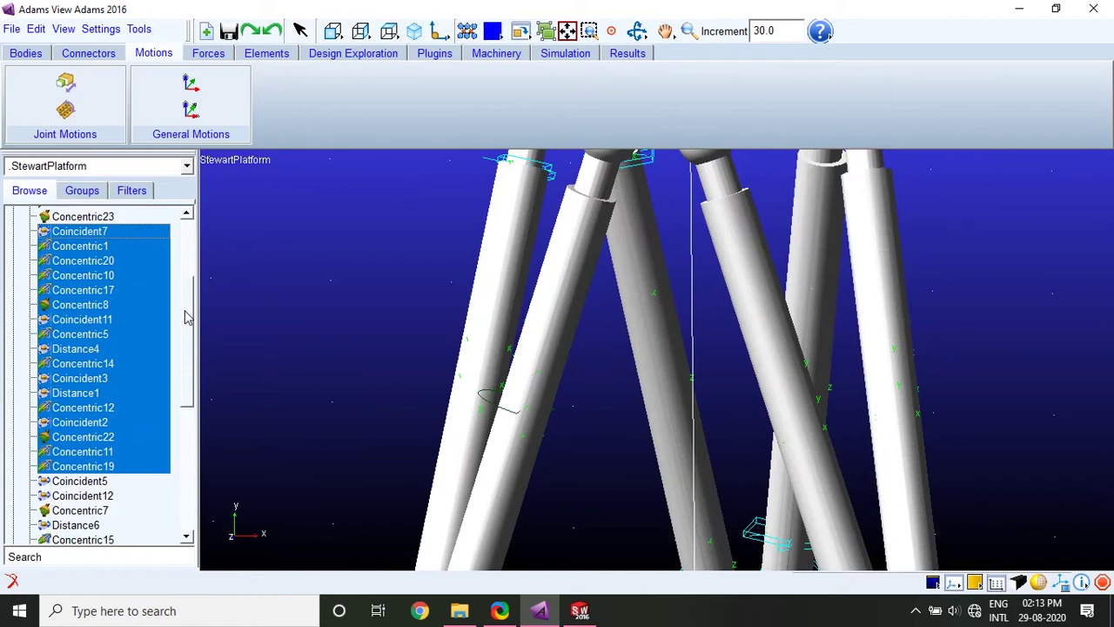
click(88, 466)
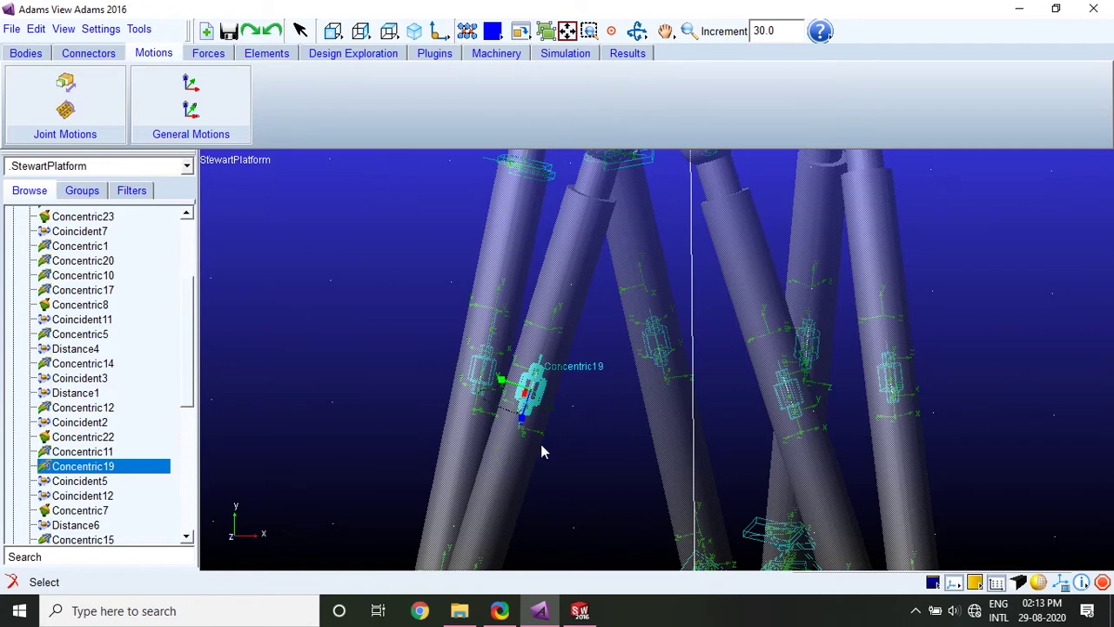
right_click(145, 465)
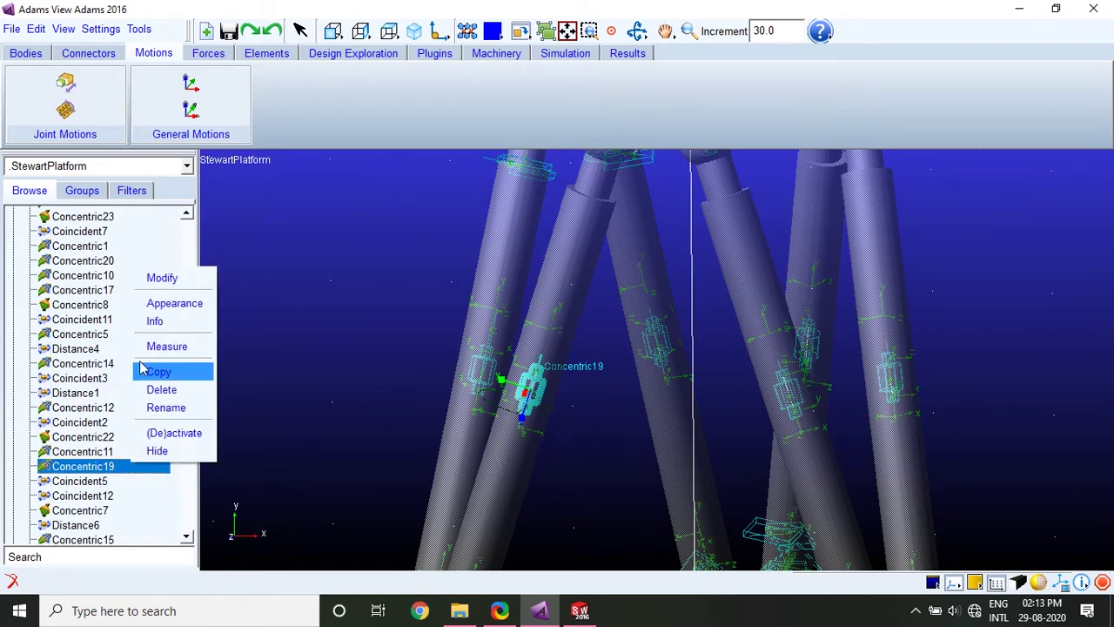
click(147, 279)
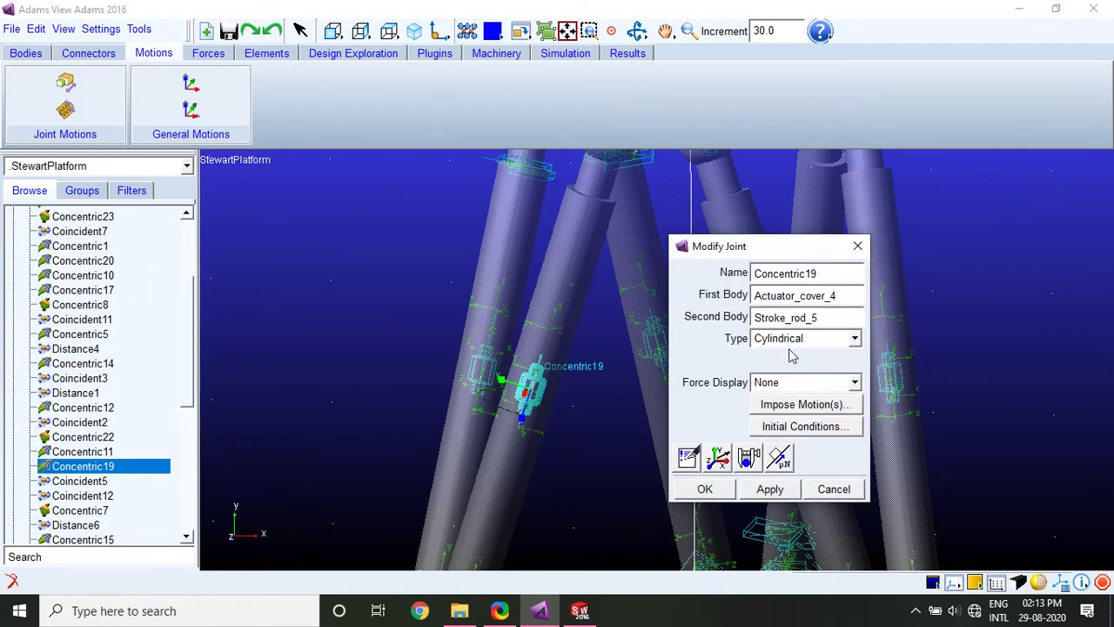
click(806, 405)
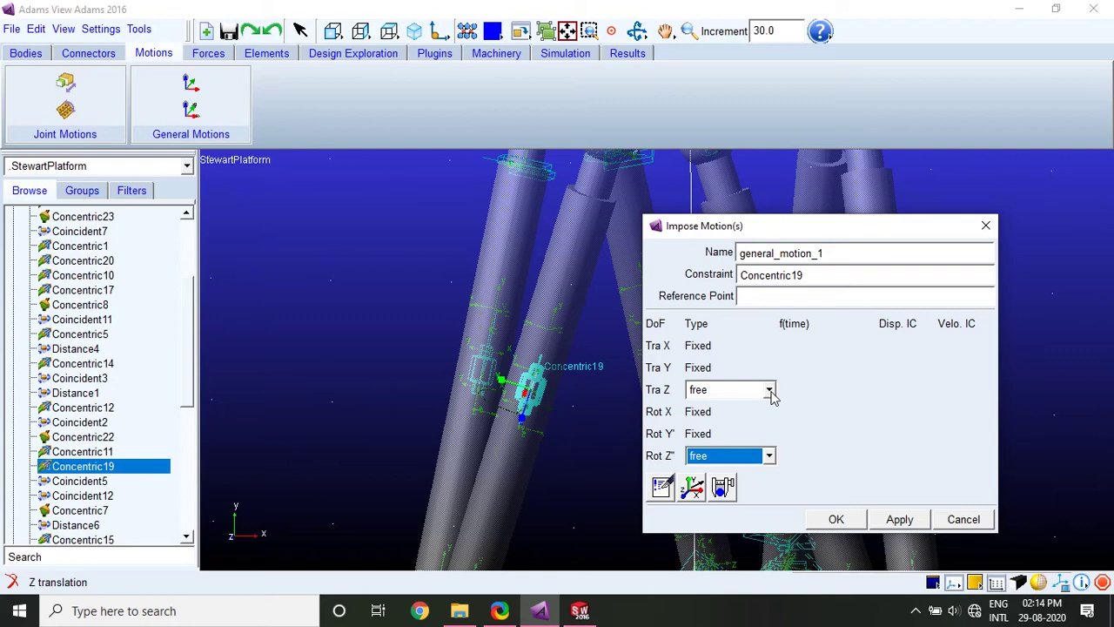
- Set Tra Z to disp(time) = 15.0 *SIN(time + 0.5) and confirm both dialogs
click(770, 392)
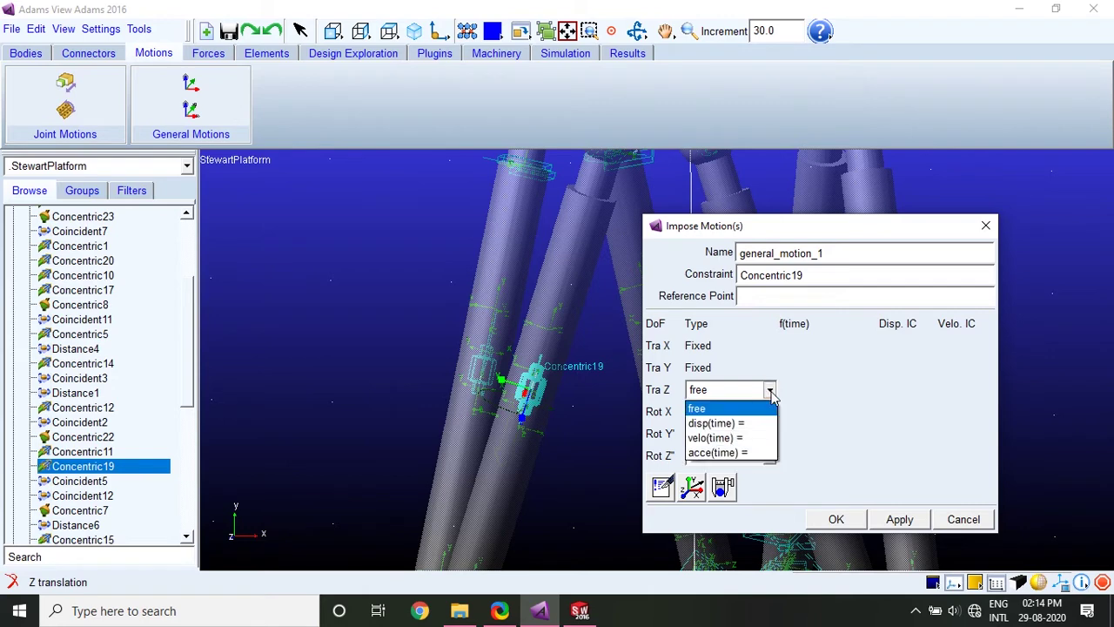
click(743, 424)
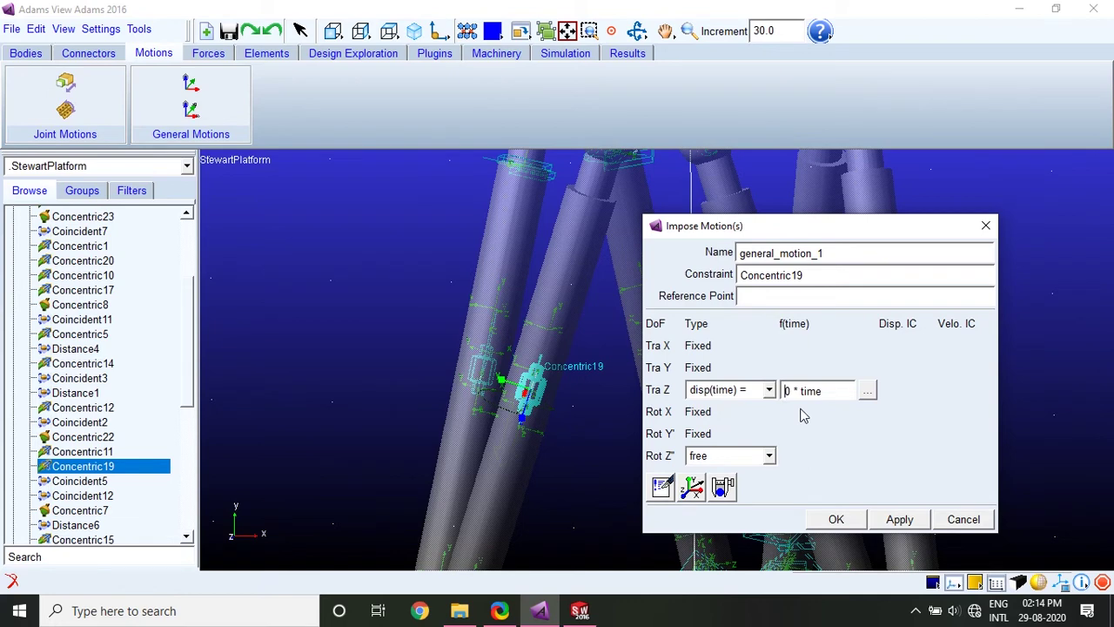
text(15.0 *SIN)
key(Right)
key(Right)
key(Right)
key(Right)
text(+ 1))
key(BackSpace)
key(BackSpace)
text(0.5))
click(842, 528)
click(705, 491)
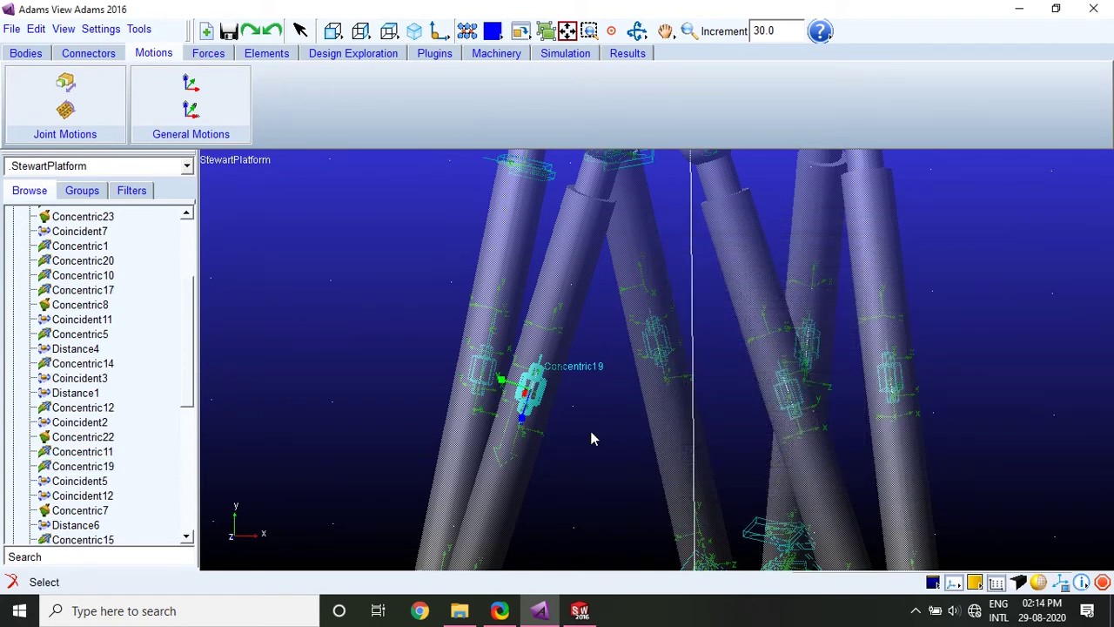
key(shift+s)
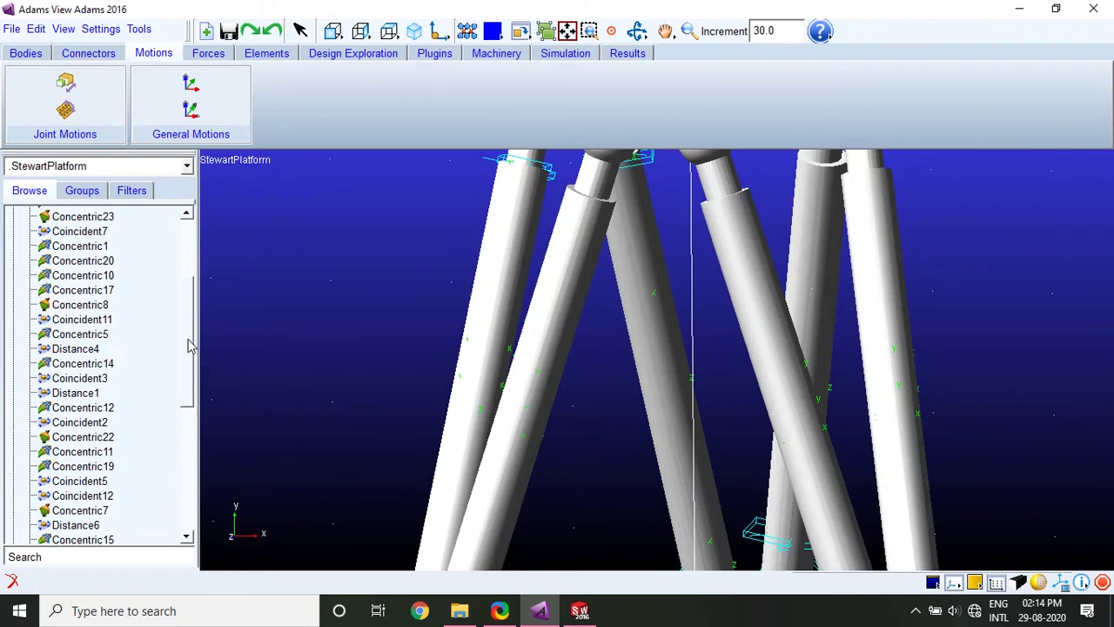
- Highlight general_motion_1 and MOTION_1 in the Motions list to locate each on the model
scroll(193, 372, down, 2)
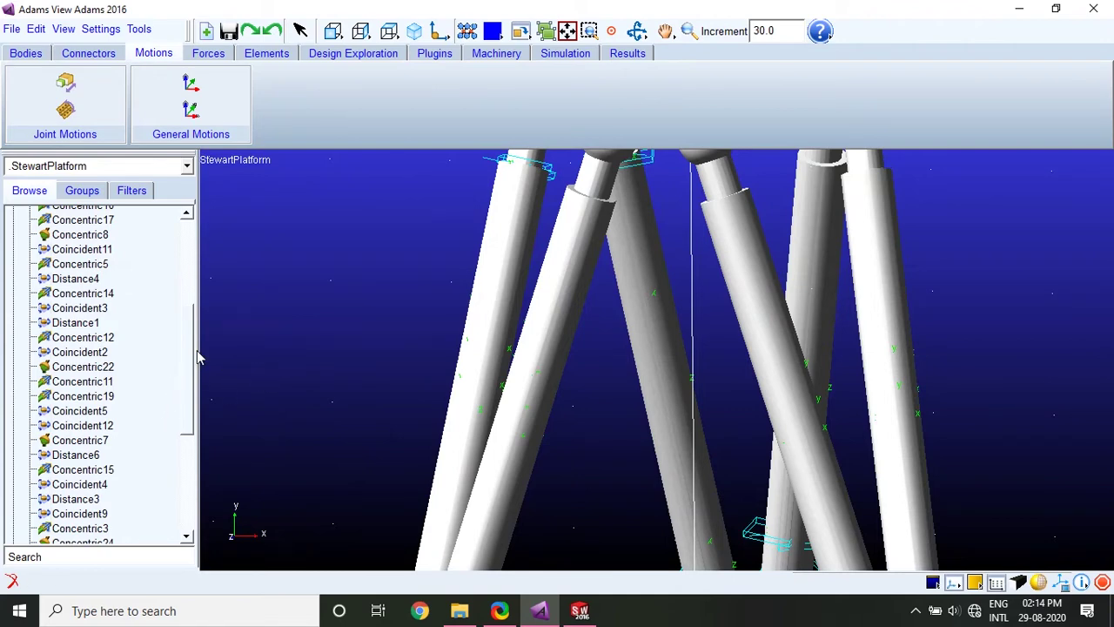
scroll(192, 342, down, 7)
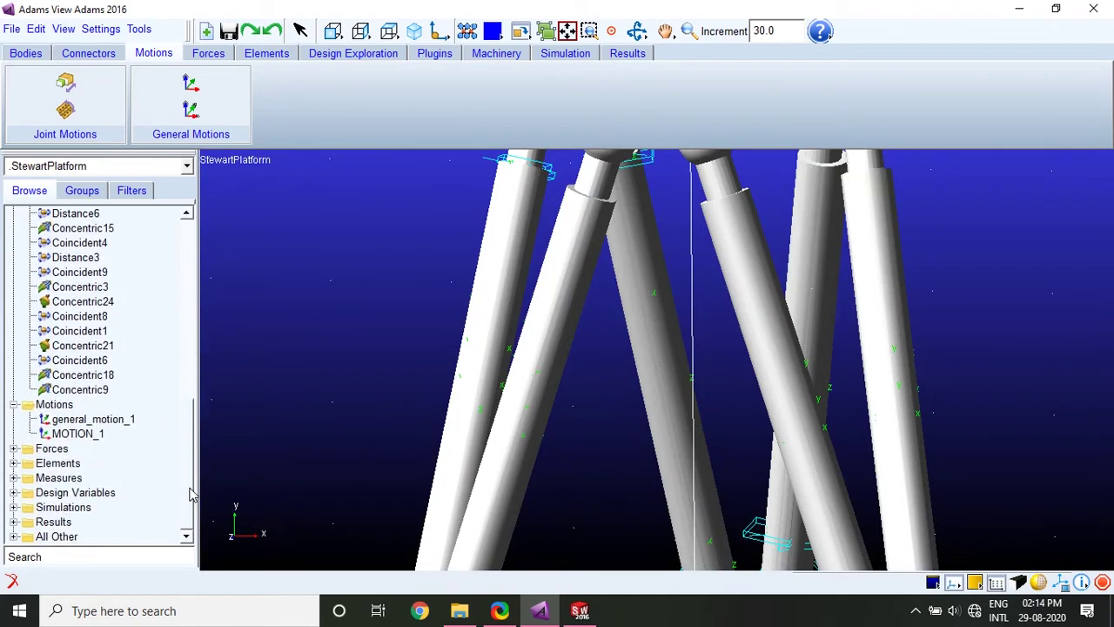
click(75, 419)
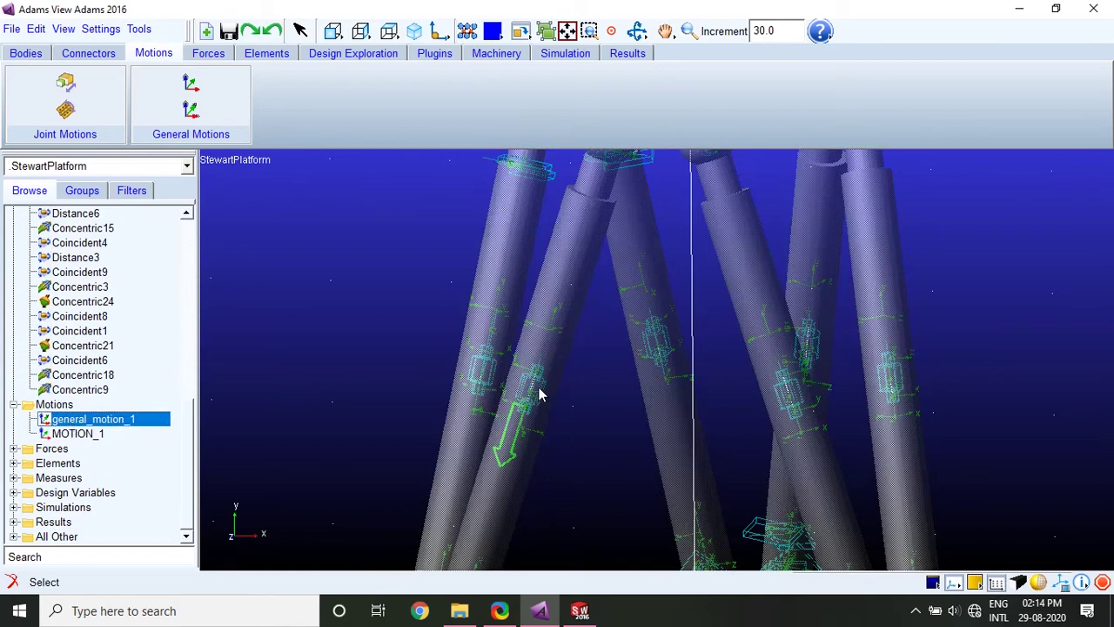
click(88, 435)
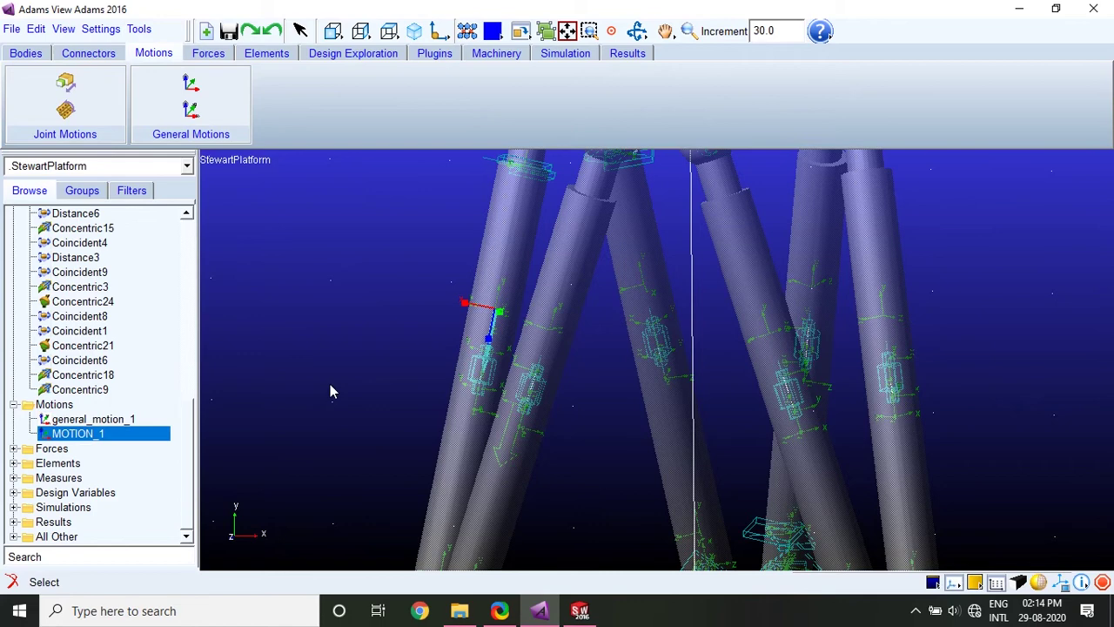
click(91, 420)
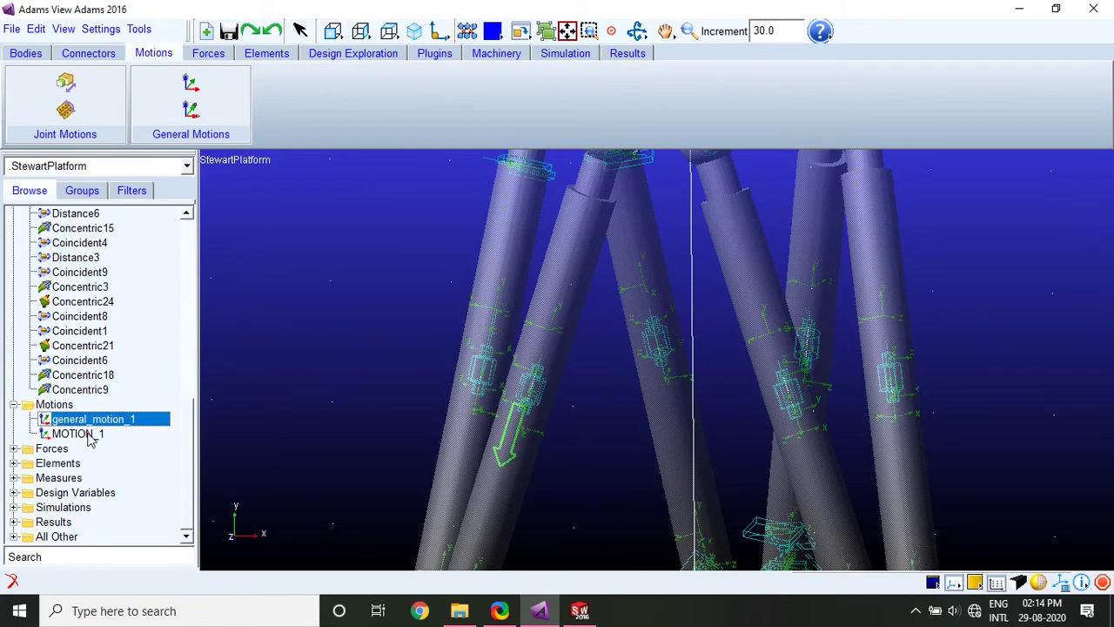
click(87, 434)
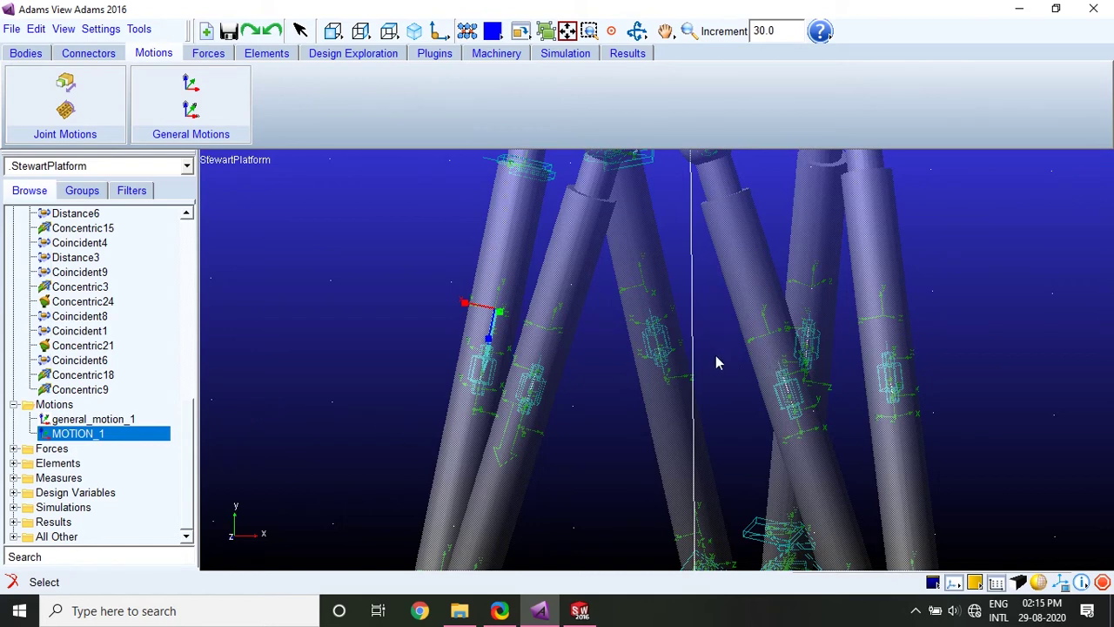
- Open Concentric6's Impose Motion setup, then cancel it without changes
scroll(88, 349, up, 10)
click(79, 355)
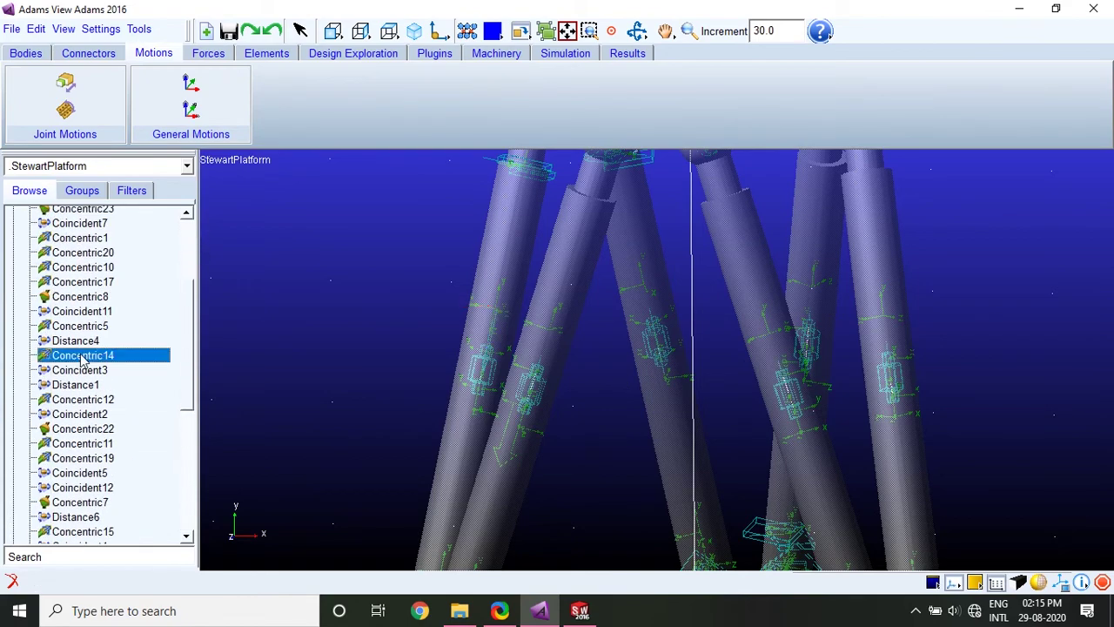
scroll(87, 277, up, 4)
scroll(88, 279, up, 3)
double_click(79, 242)
click(834, 487)
right_click(79, 257)
click(152, 353)
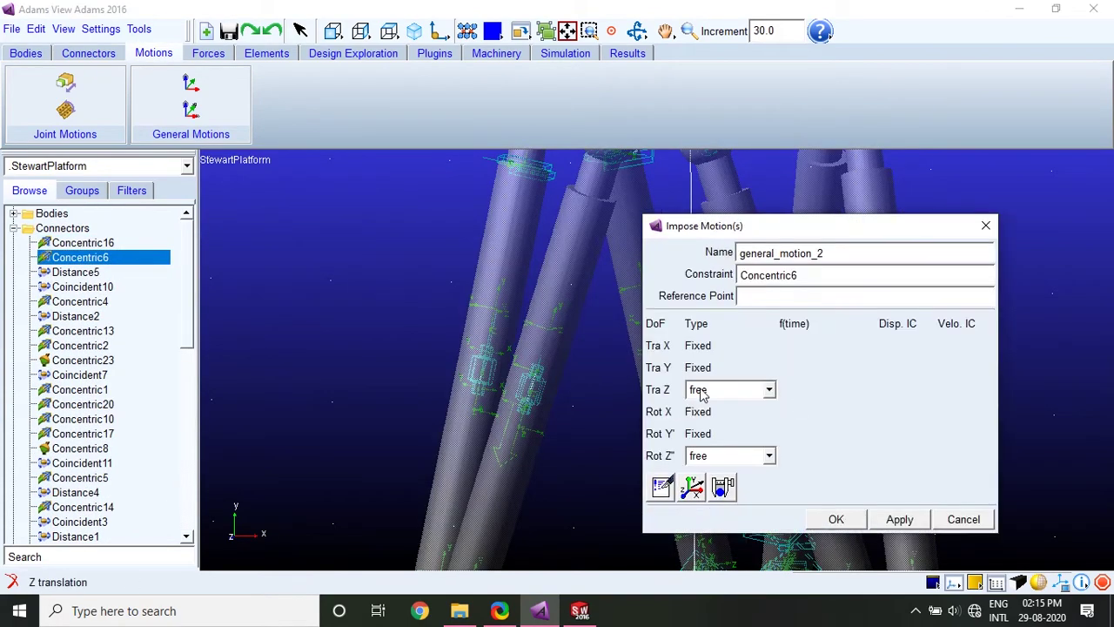
click(729, 389)
key(Escape)
key(Escape)
key(Escape)
- Zoom out and select connectors in turn to locate the actuator joints on the platform
key(z)
drag(478, 366, 617, 378)
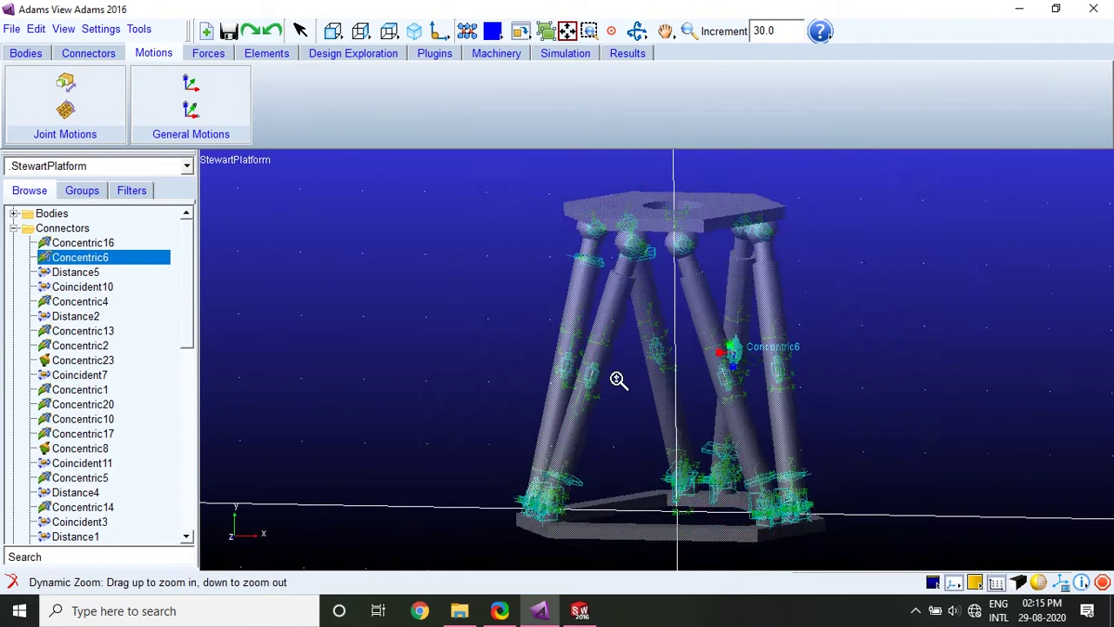
click(97, 302)
click(87, 346)
click(87, 419)
click(85, 433)
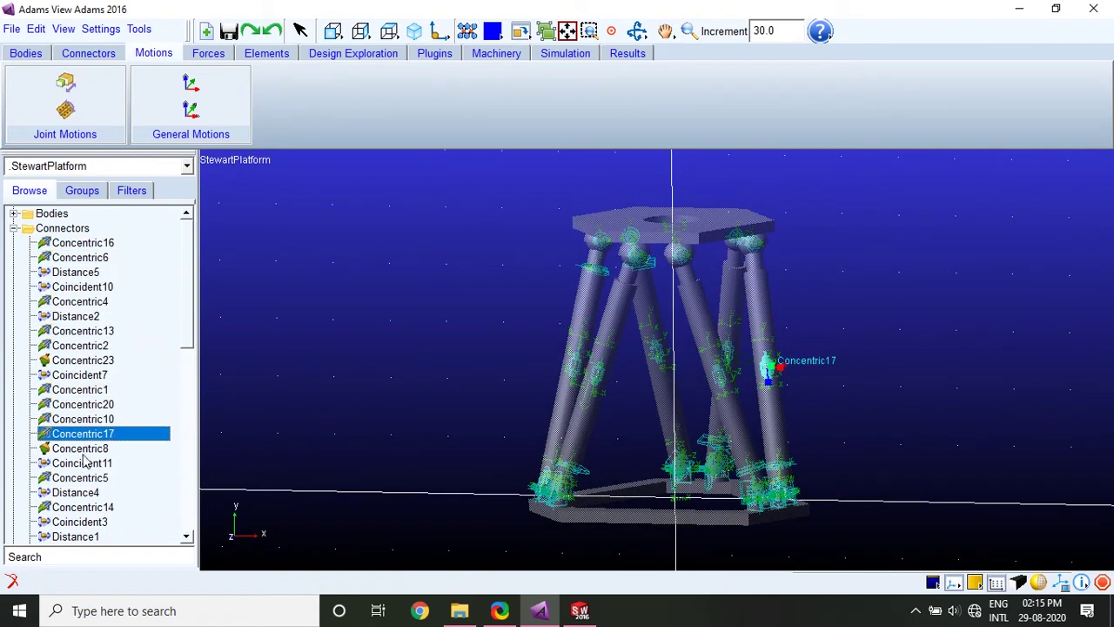
click(83, 478)
click(83, 507)
scroll(92, 458, down, 4)
click(87, 490)
scroll(87, 487, down, 2)
click(83, 448)
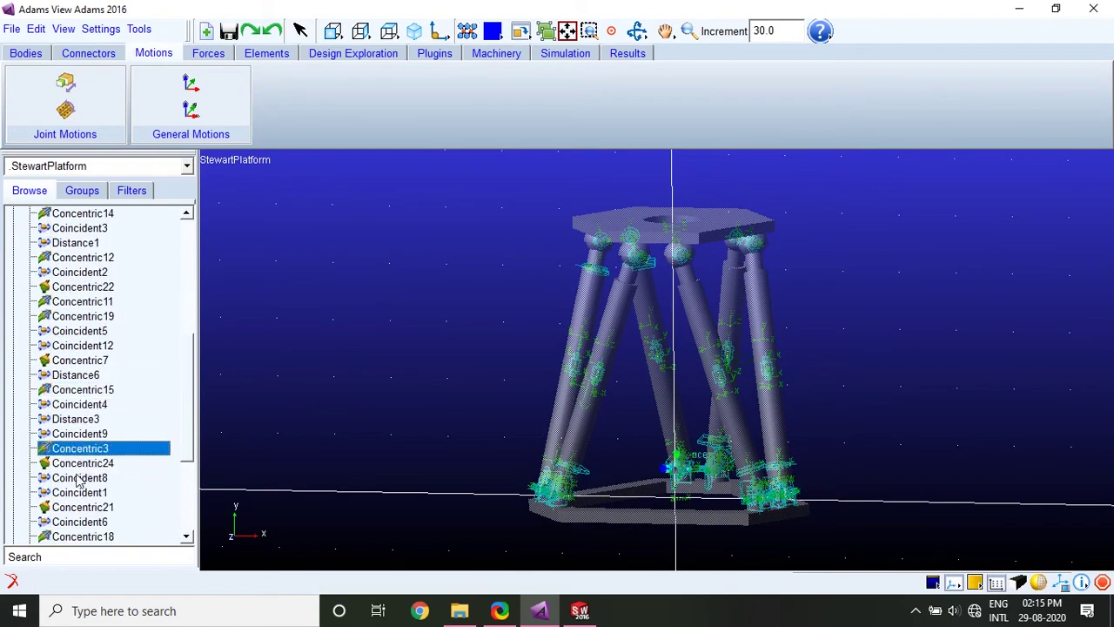
click(83, 507)
click(79, 492)
scroll(77, 528, down, 3)
- Impose a Z displacement of 10.*SIN(time + 1) on Concentric18
click(82, 390)
right_click(83, 389)
click(113, 409)
click(797, 403)
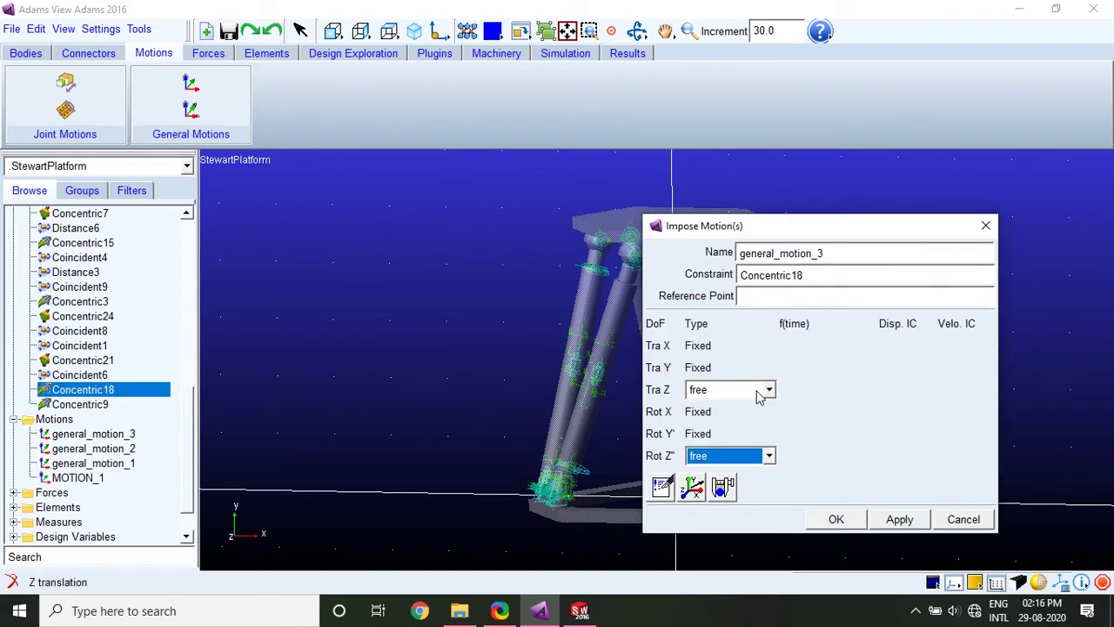
click(769, 390)
click(723, 427)
click(784, 391)
text(10.)
double_click(814, 390)
text(SIN(time + 1))
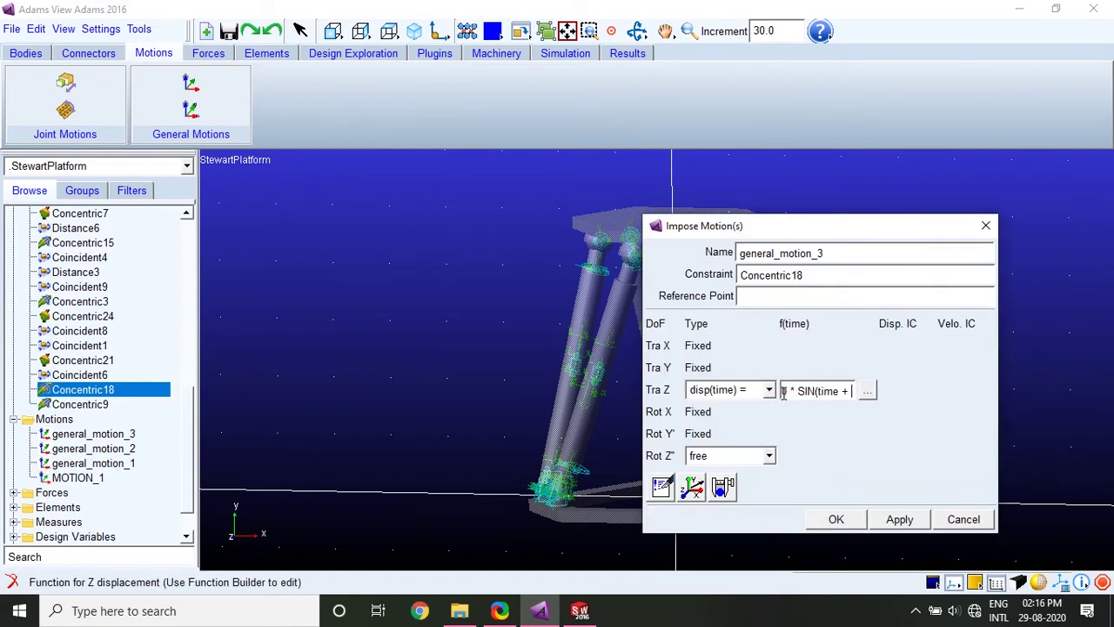
click(836, 520)
click(703, 487)
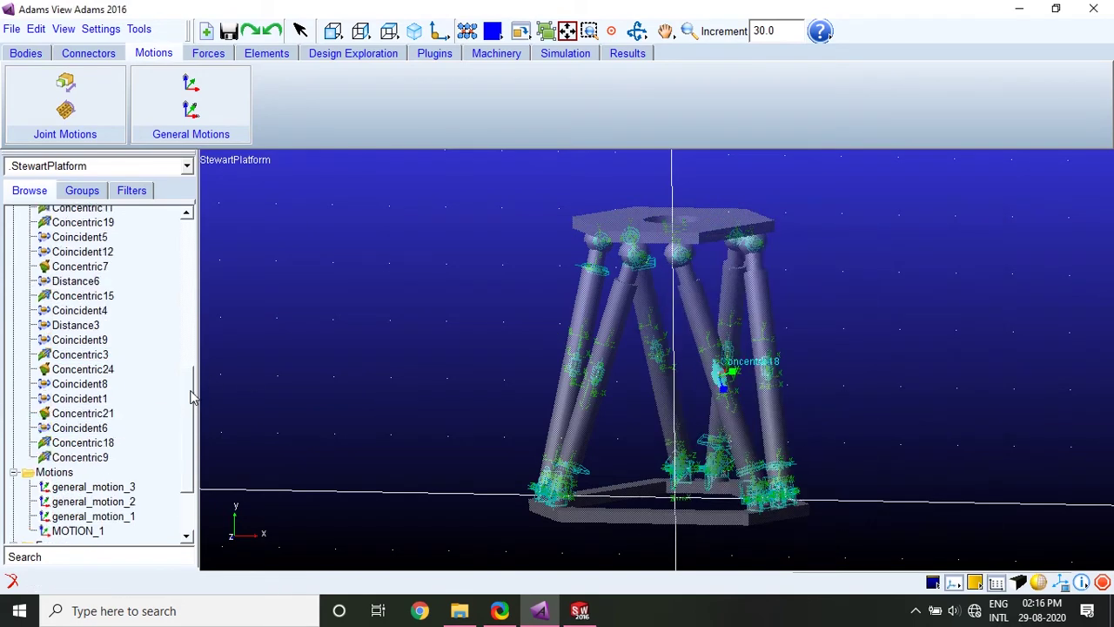
- Select Concentric21, 15, 19, 11, 12 and Coincident12 to locate the next actuator
click(87, 413)
click(87, 296)
click(87, 251)
scroll(91, 278, up, 2)
click(87, 294)
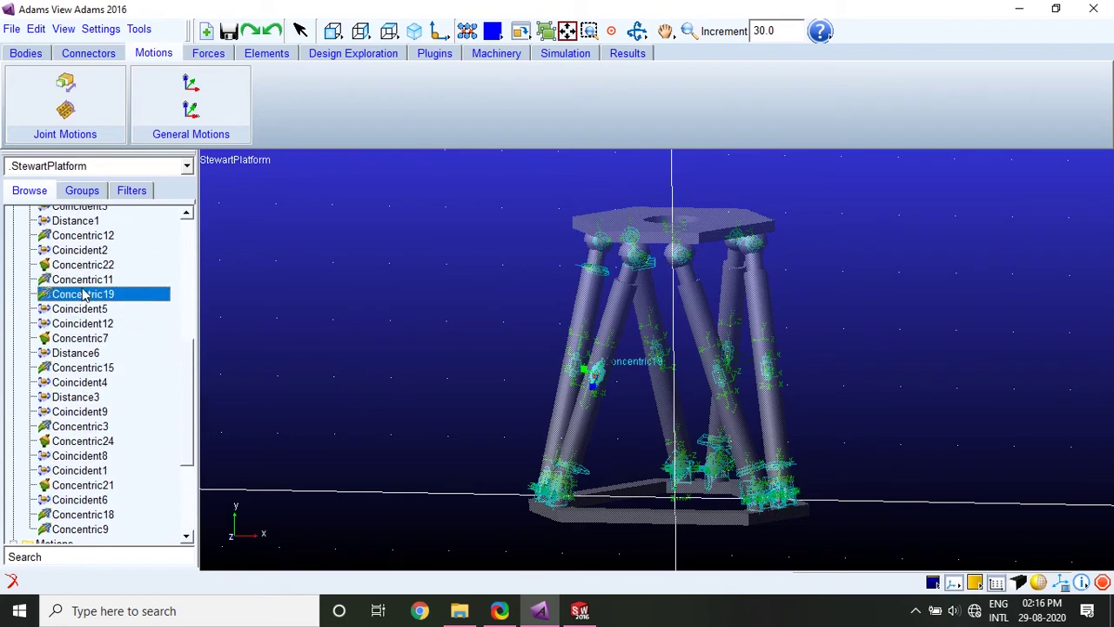
click(87, 279)
click(83, 236)
scroll(83, 261, up, 2)
- Impose a Z displacement of 10.0 * SIN(time + 1.5) on Concentric17
click(83, 288)
scroll(83, 270, up, 2)
click(83, 264)
right_click(82, 265)
click(113, 284)
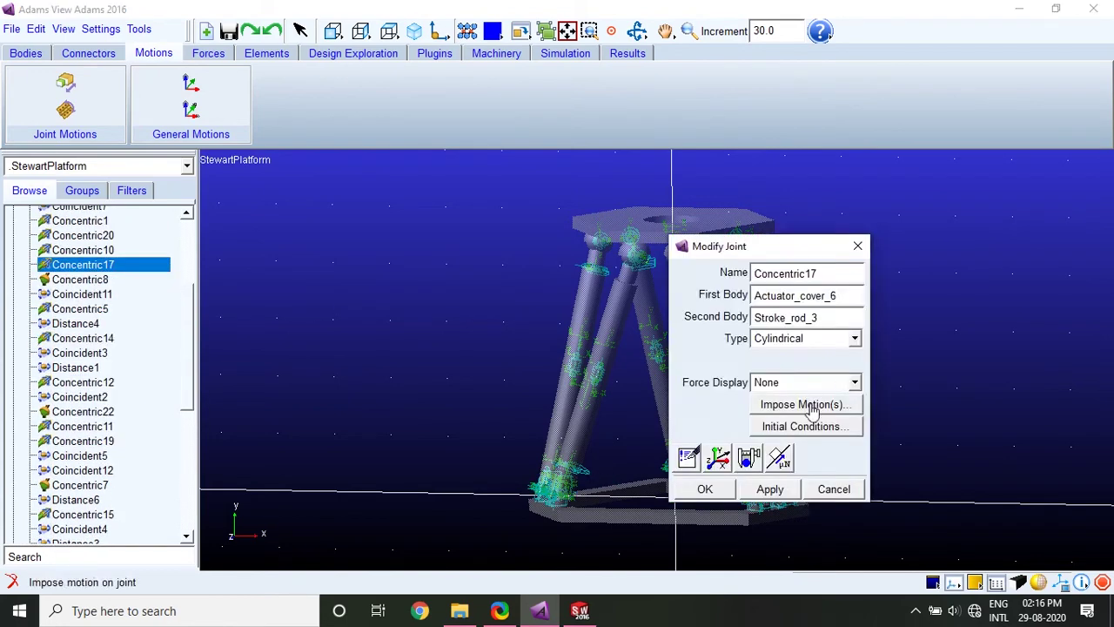
click(787, 403)
click(810, 394)
text(10.0 * SIN(time + )
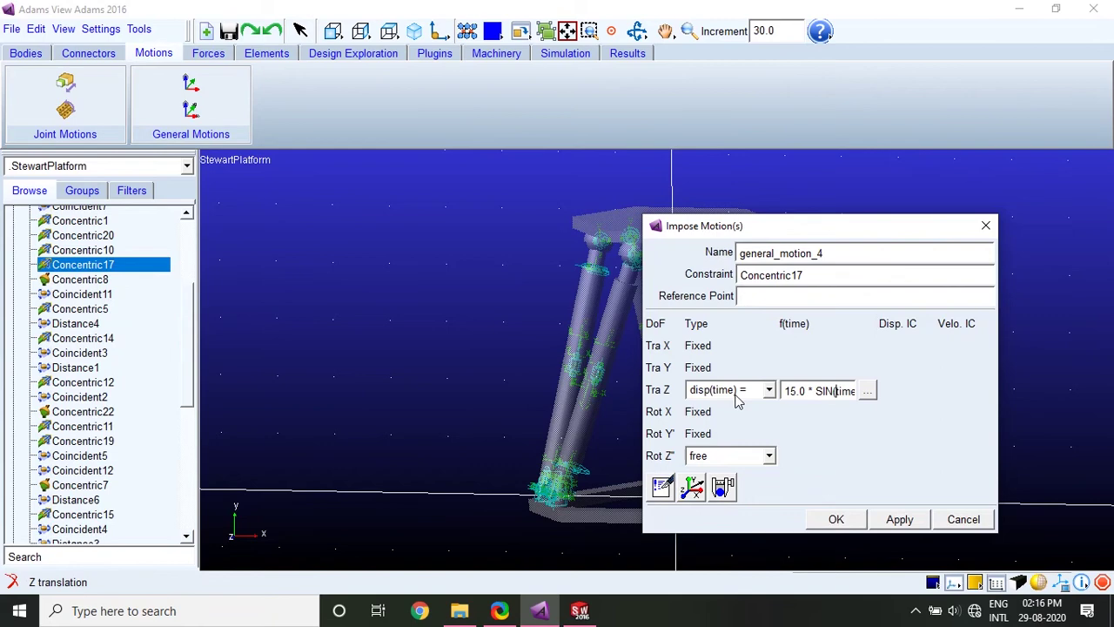
text(1.5))
click(836, 519)
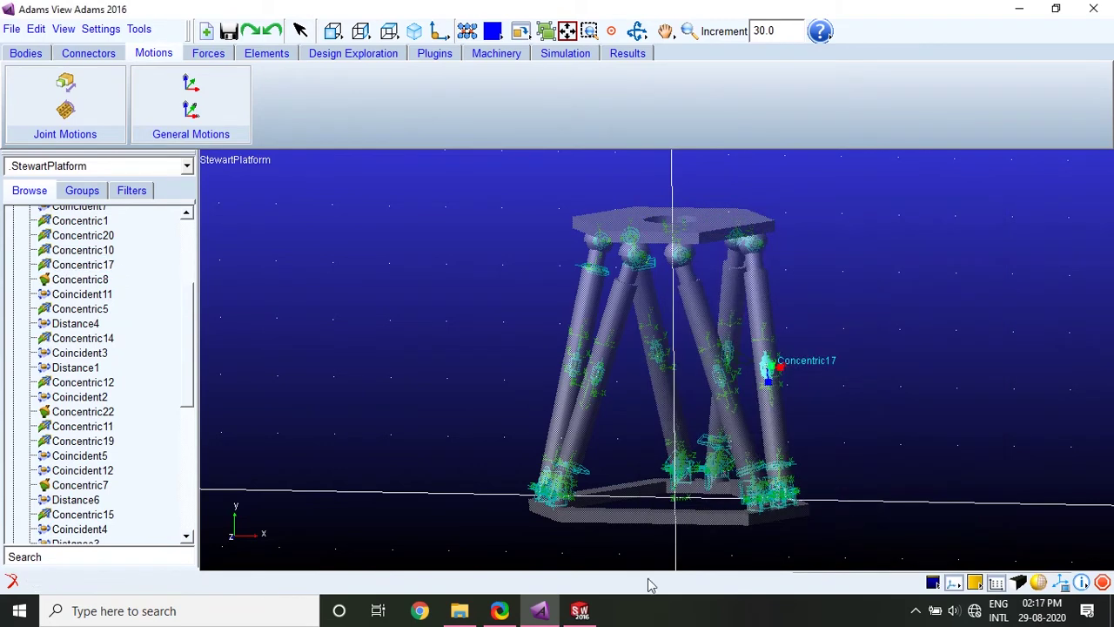
- Impose a Z displacement of 5.*SIN(time + 0.5) on Concentric6
click(87, 251)
scroll(87, 253, up, 3)
click(83, 287)
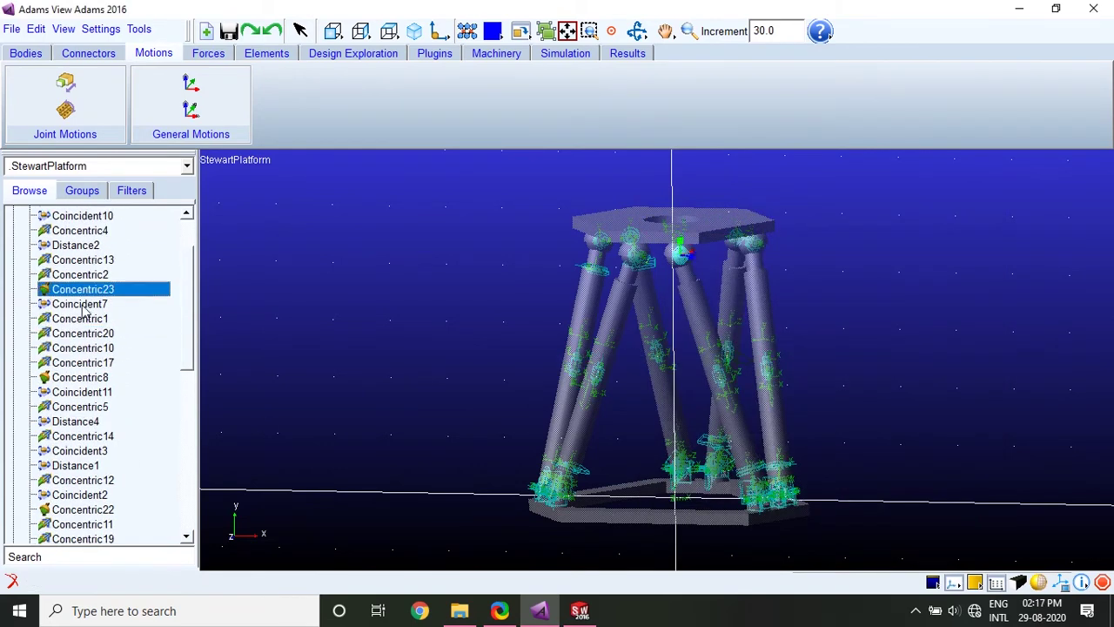
scroll(81, 291, up, 1)
right_click(80, 257)
click(105, 267)
click(787, 401)
click(769, 390)
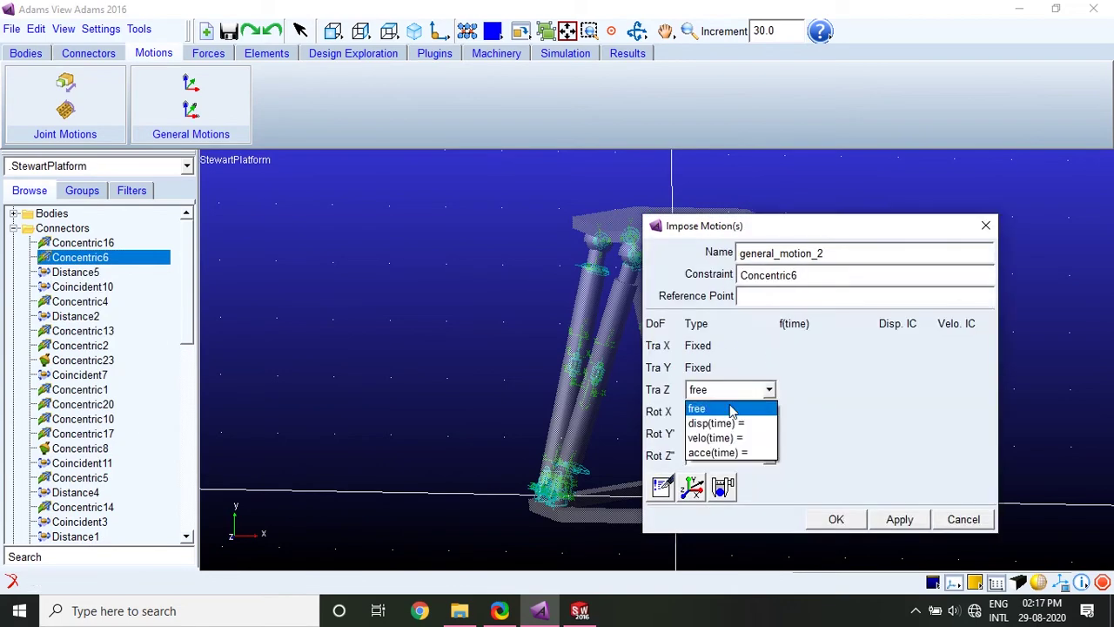
click(722, 421)
key(Home)
text(5.)
key(End)
key(BackSpace)
key(BackSpace)
key(BackSpace)
key(BackSpace)
text(SIN(time +)
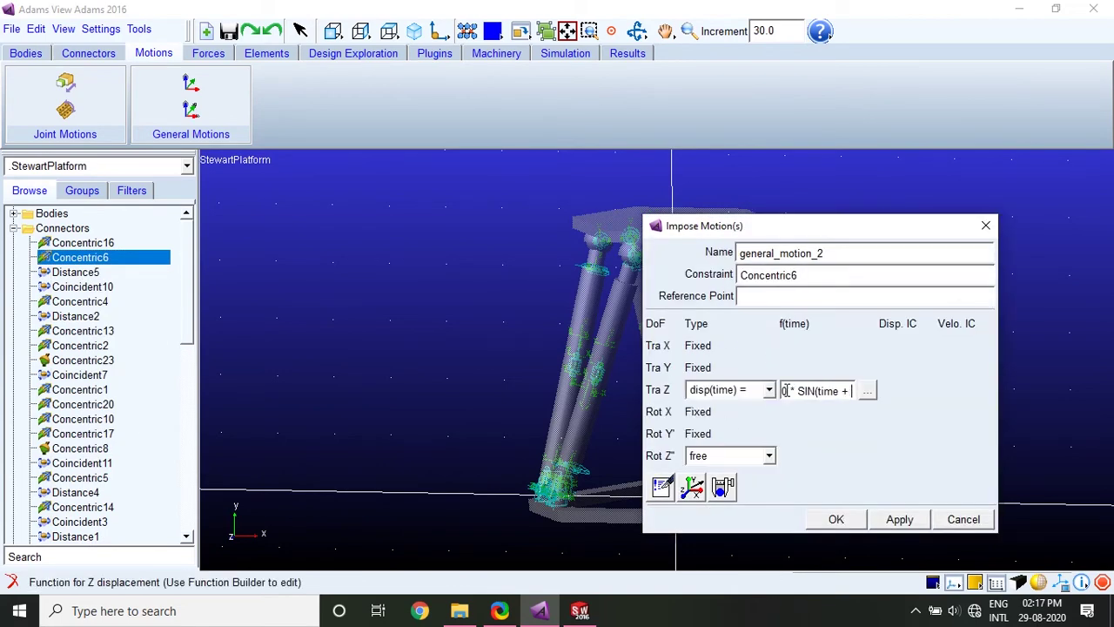
text( 0.5))
key(Return)
key(Return)
- Select Concentric3, 21, 18, 9, 15 and 11 to locate the remaining actuator
click(87, 258)
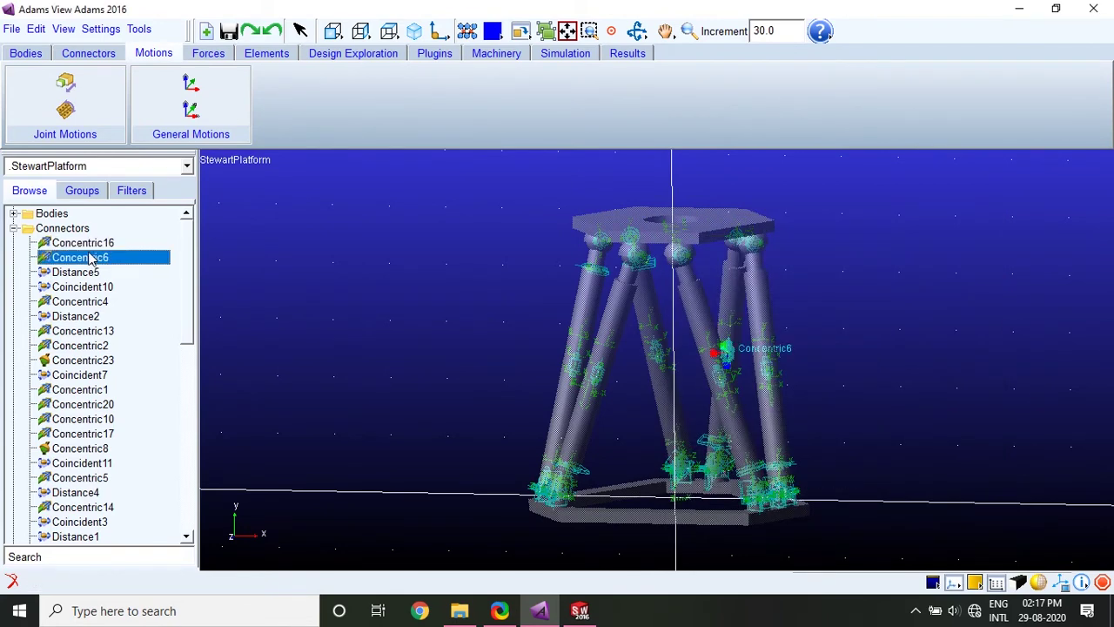
click(87, 411)
scroll(91, 409, down, 6)
click(87, 399)
click(83, 458)
click(82, 488)
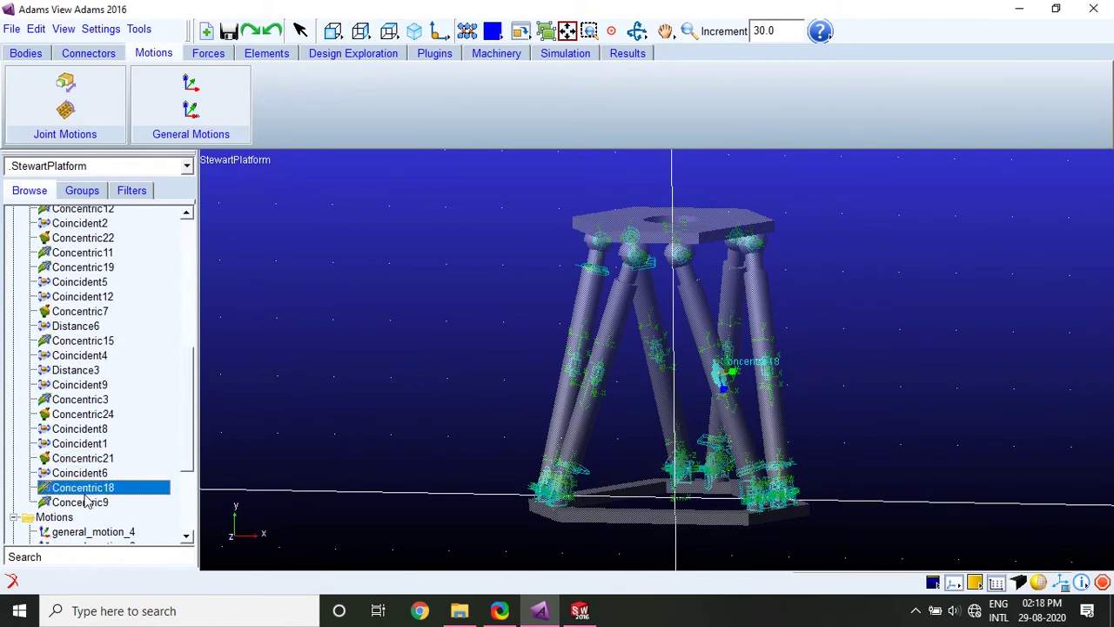
click(83, 503)
click(83, 341)
click(87, 252)
scroll(87, 261, up, 2)
- Impose a Z displacement of 30.0 * SIN(time + 30) on Concentric5
click(83, 256)
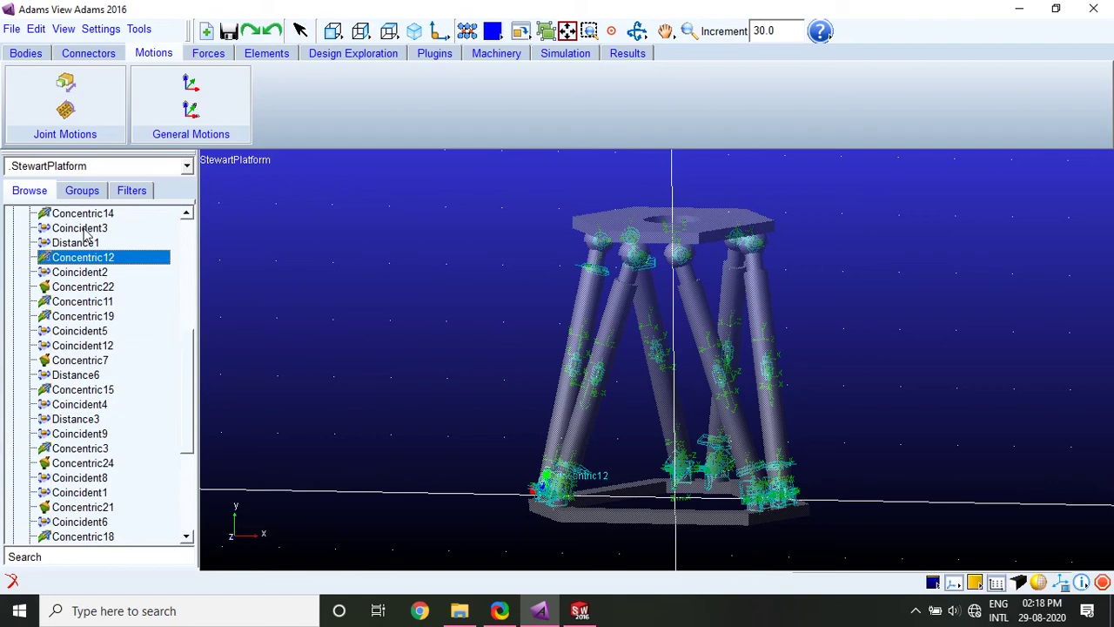
scroll(83, 256, up, 2)
click(80, 233)
double_click(80, 233)
click(803, 401)
click(729, 390)
click(715, 423)
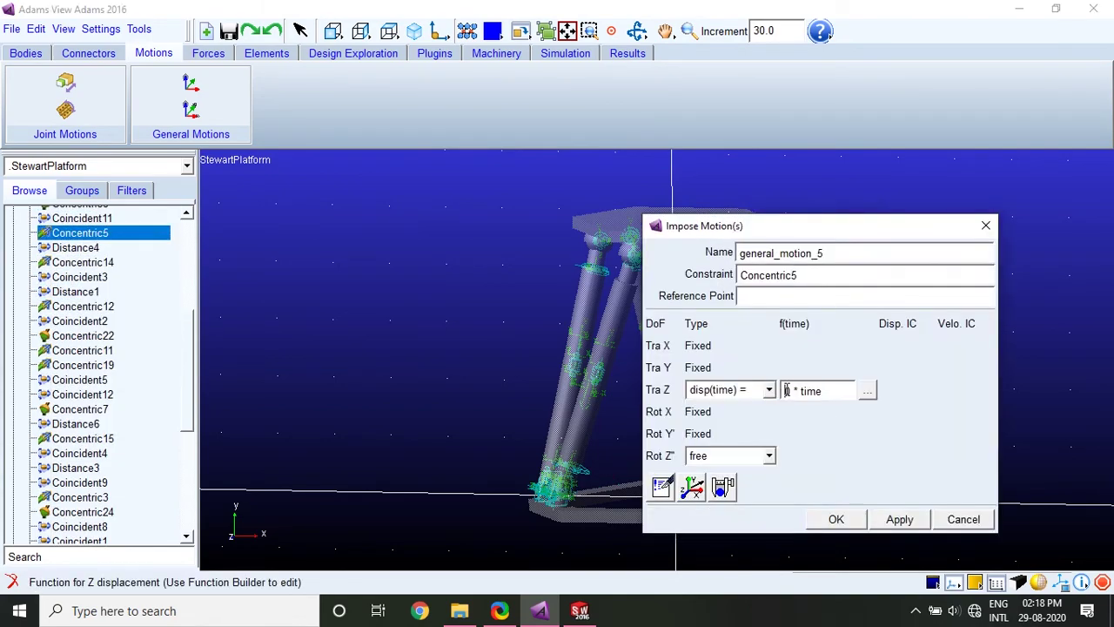
click(786, 390)
text(30.0 * SIN(time + 30))
click(836, 519)
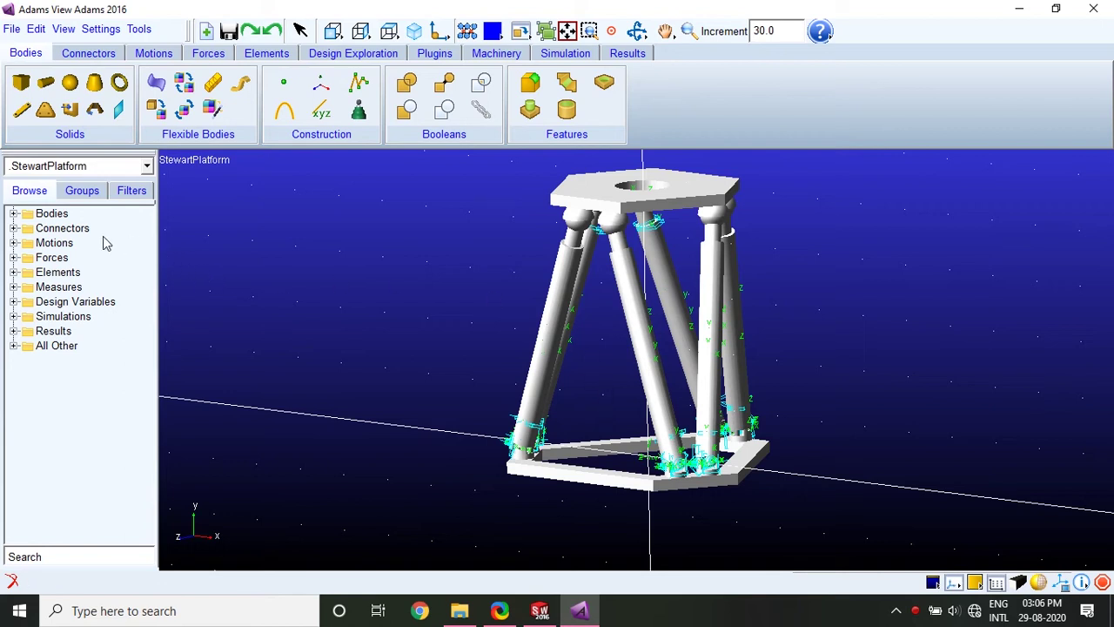
- Expand the Connectors list and delete the redundant Distance5 and Distance2 joints
click(13, 228)
drag(148, 264, 149, 240)
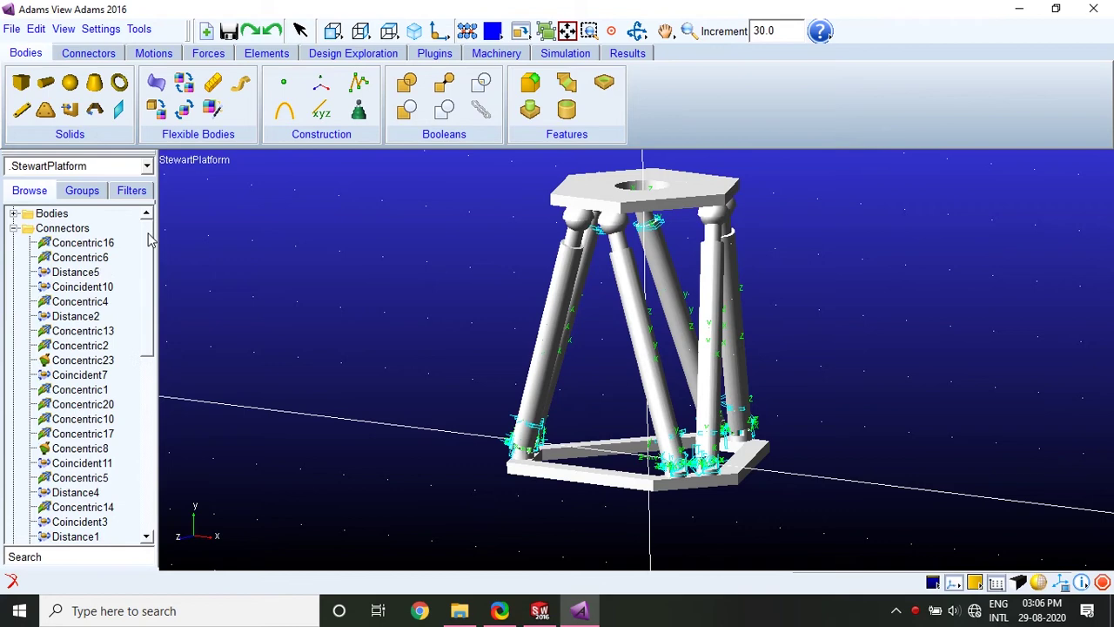
click(55, 287)
click(57, 273)
right_click(56, 277)
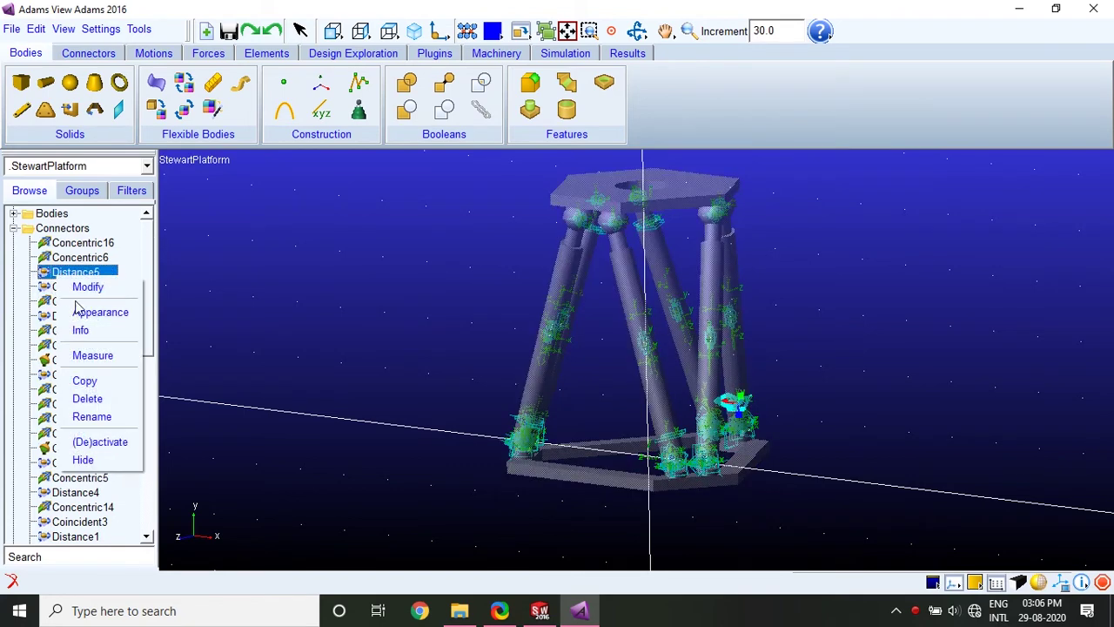
click(97, 402)
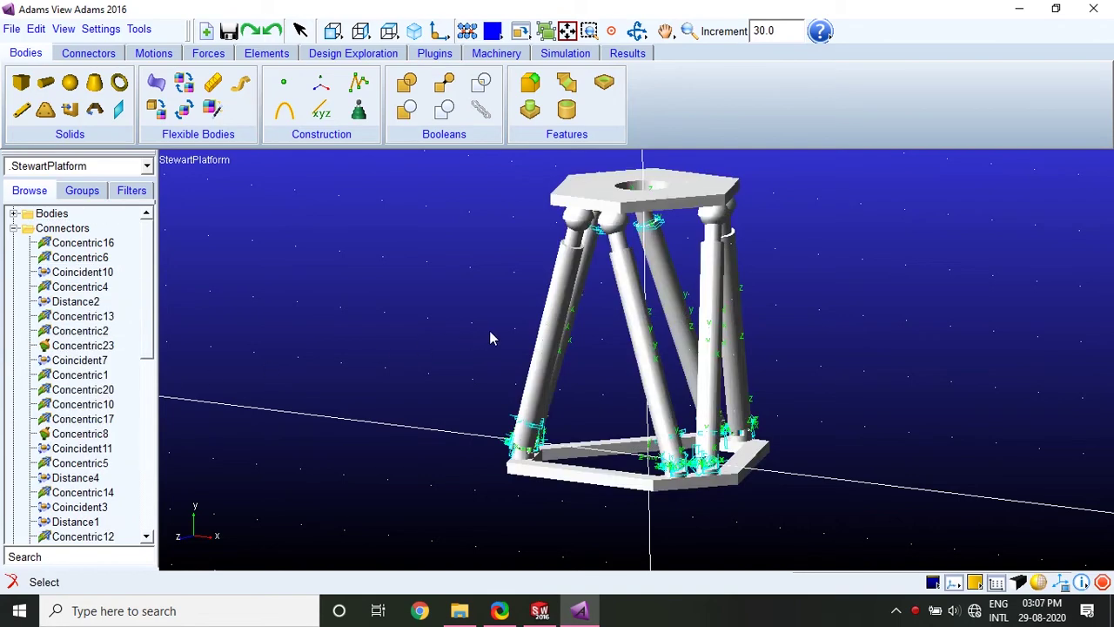
right_click(74, 303)
click(107, 424)
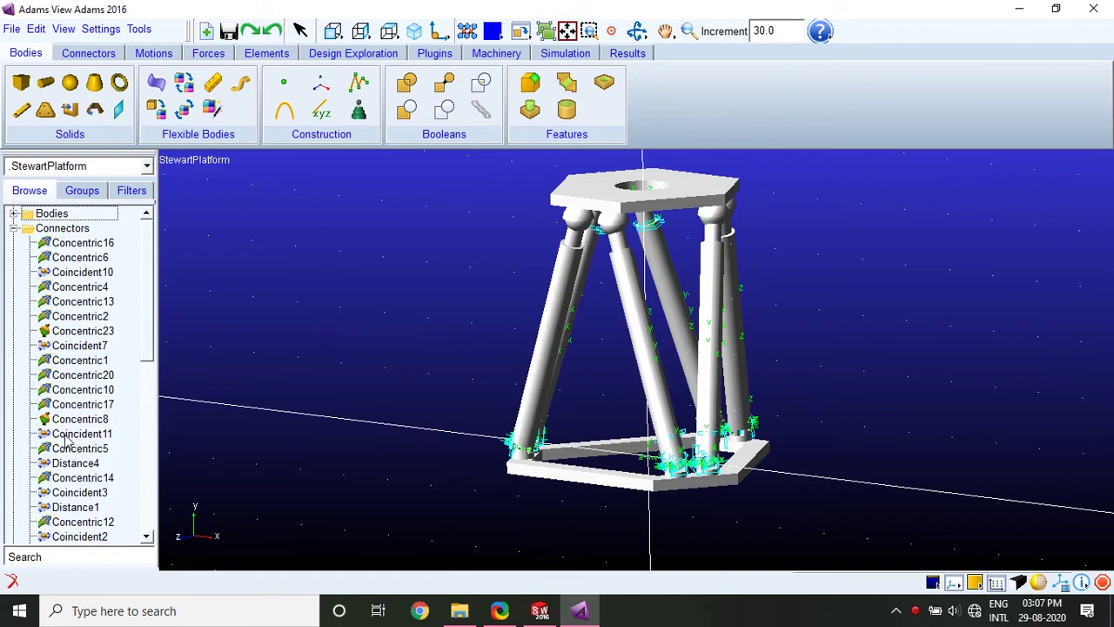
- Delete the redundant Distance4, Distance3 and Distance6 joints
right_click(75, 463)
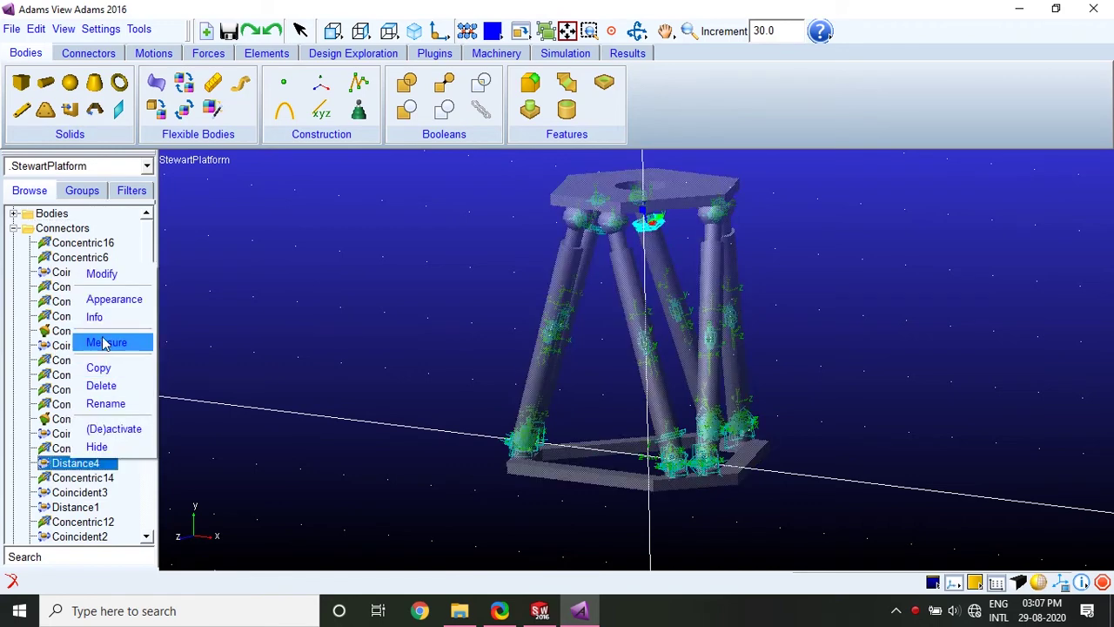
click(101, 386)
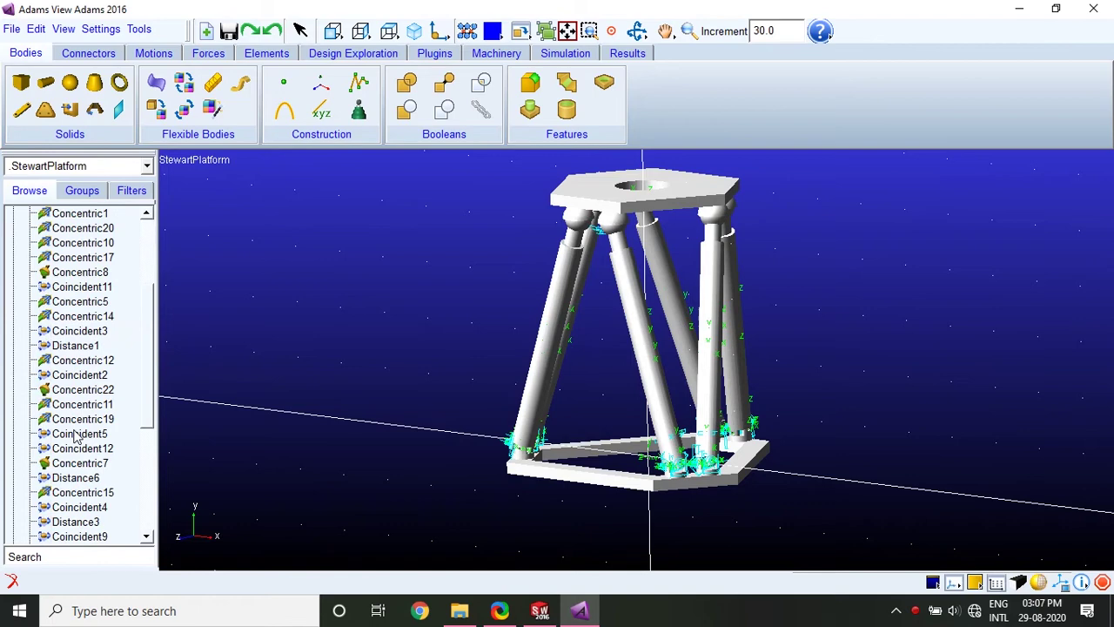
right_click(72, 522)
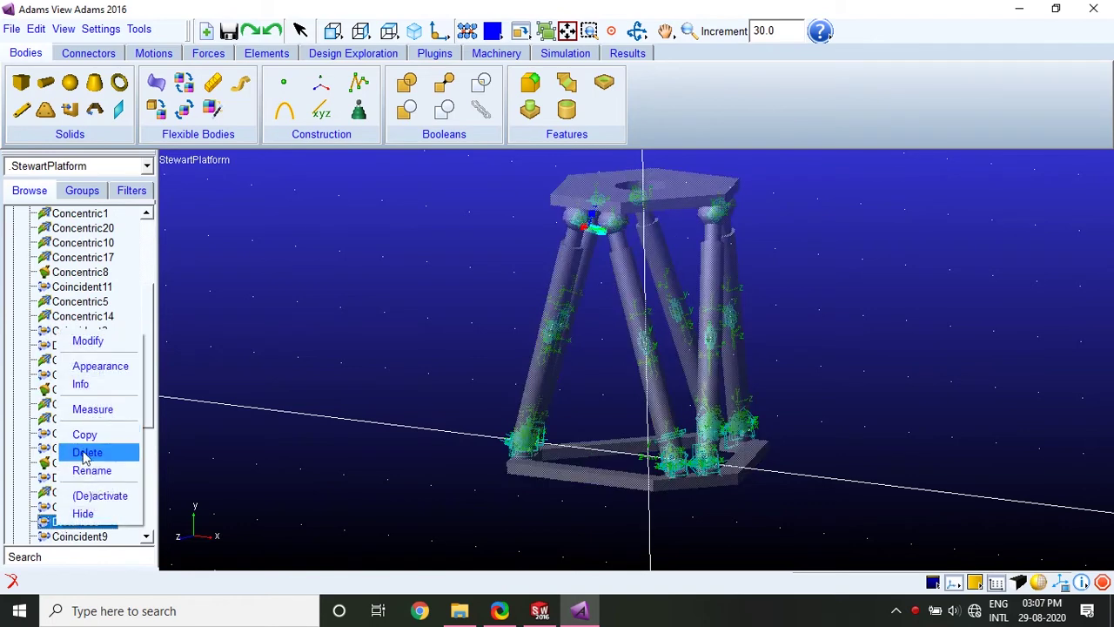
click(87, 454)
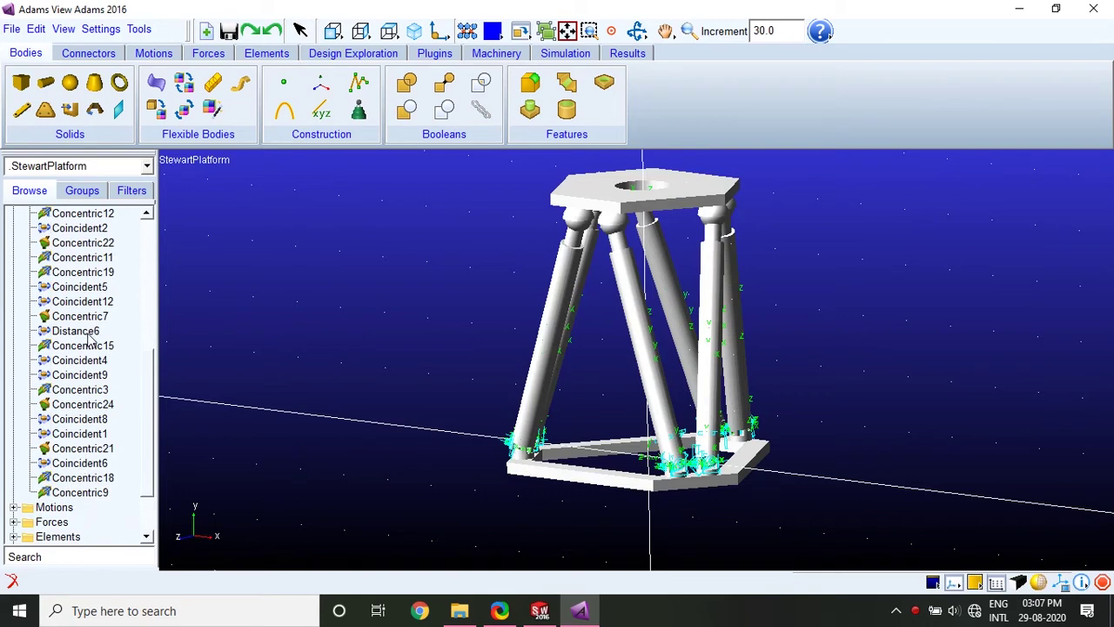
right_click(90, 339)
click(119, 458)
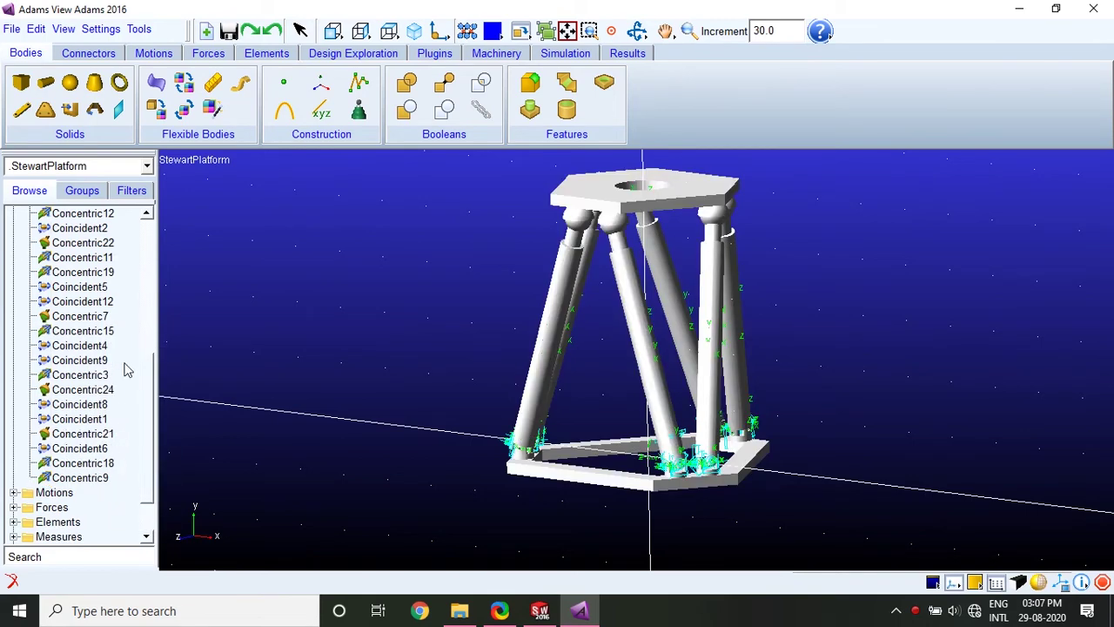
scroll(120, 392, up, 4)
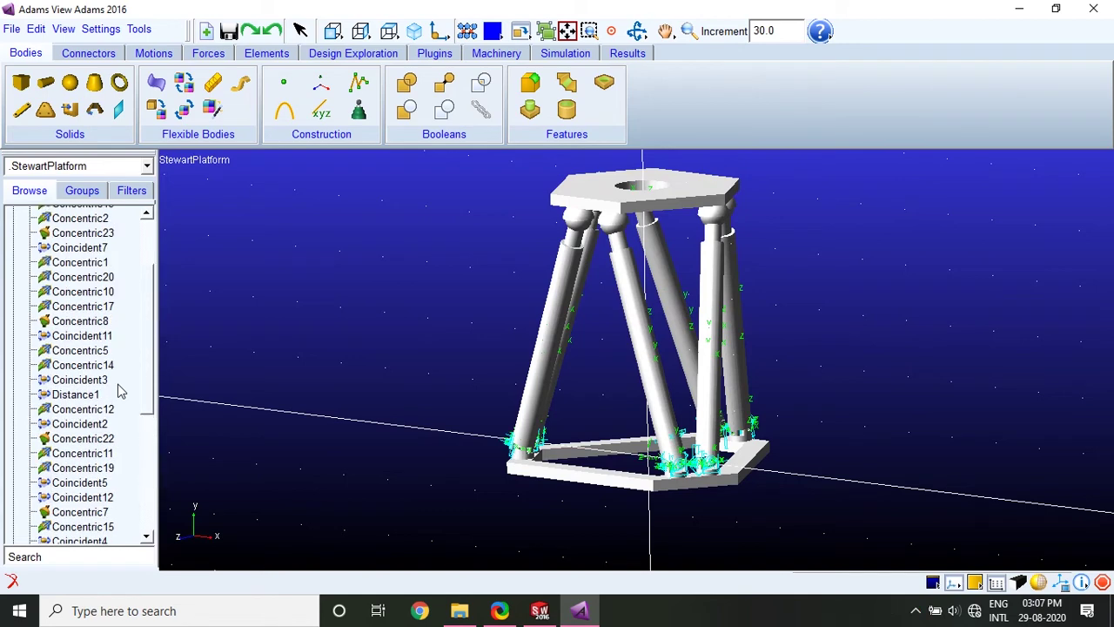
scroll(120, 392, up, 2)
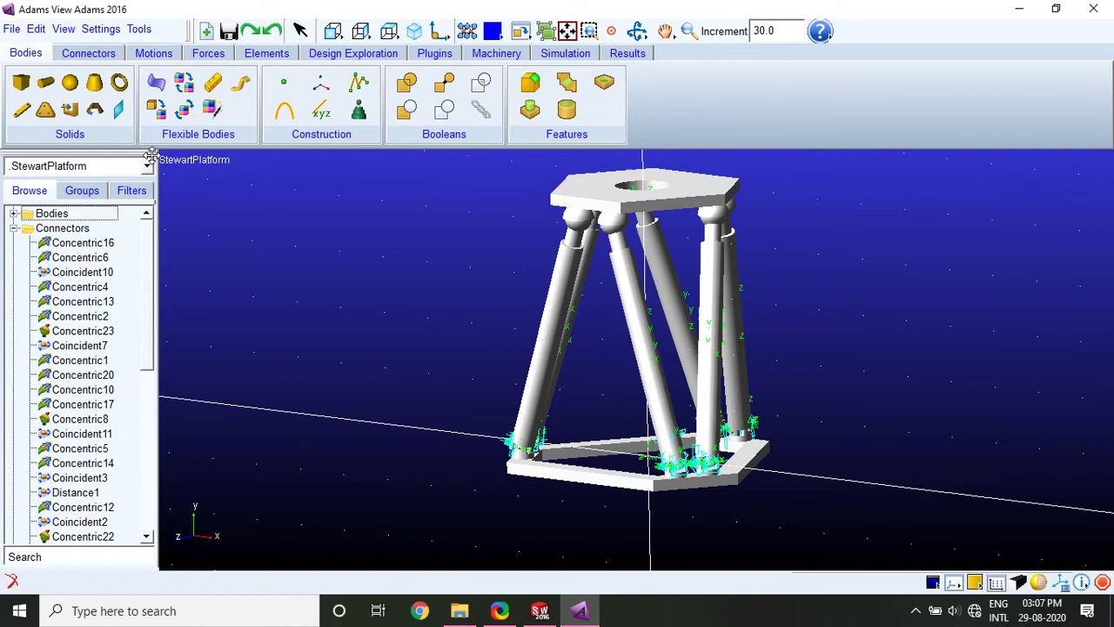
- Set the model units to the MMKS preset so lengths are in millimeters
click(101, 28)
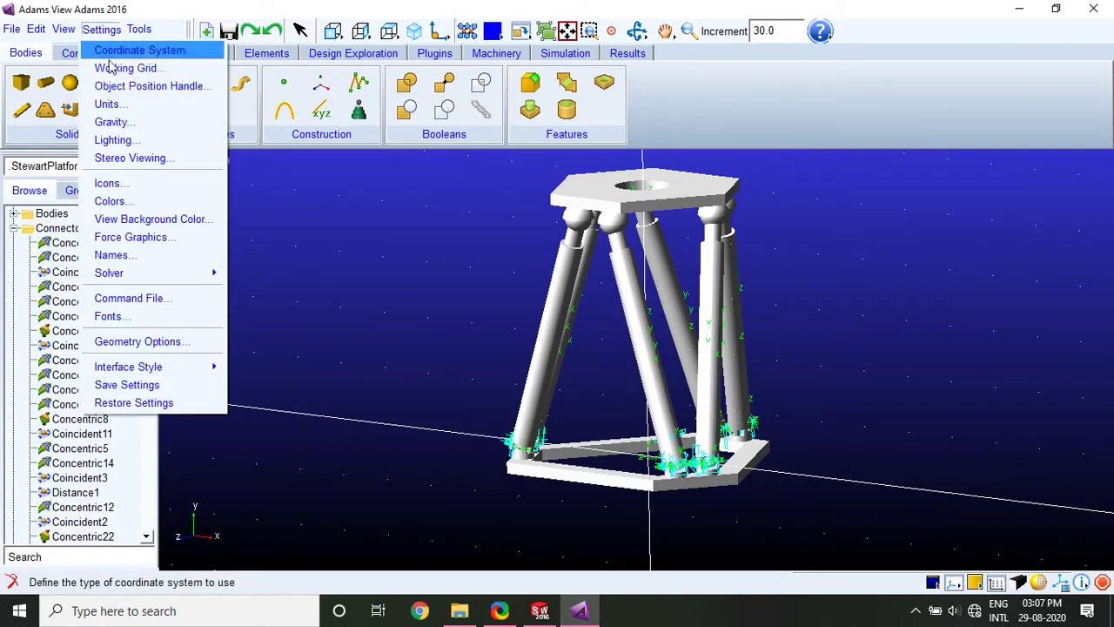
click(118, 102)
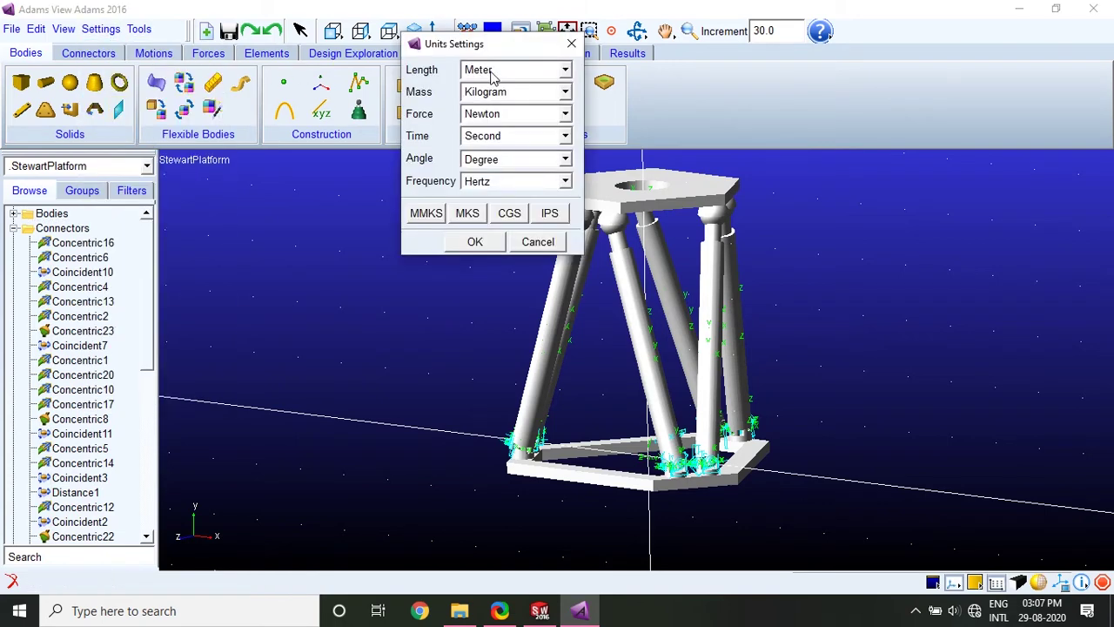
click(426, 218)
click(454, 241)
scroll(79, 374, down, 5)
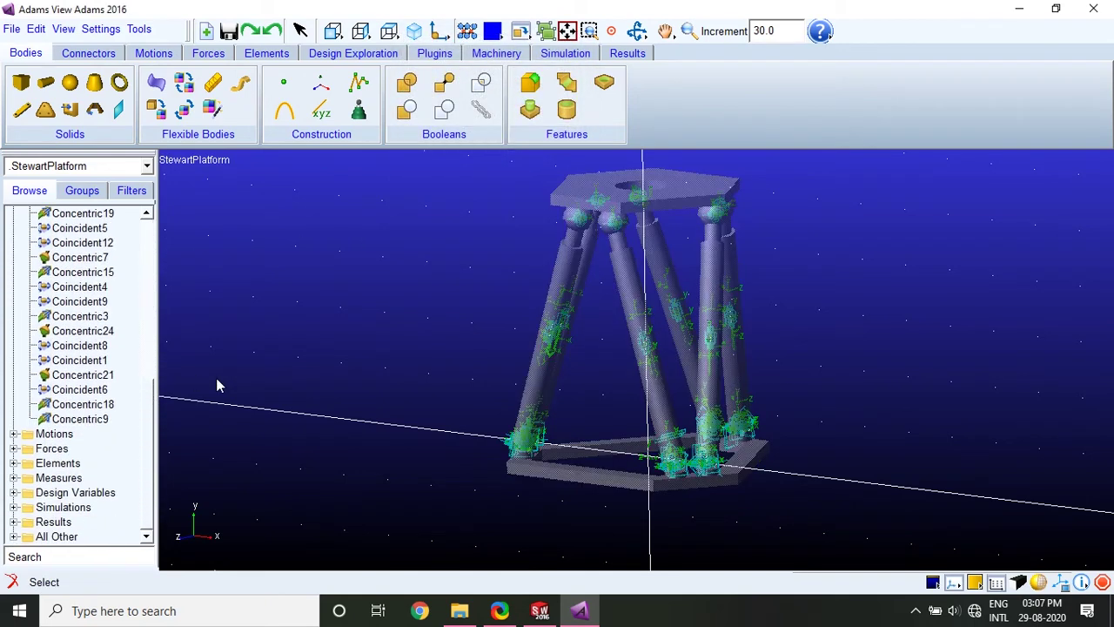
- Start an interactive simulation with End Time 10 from the Simulation tab
click(587, 54)
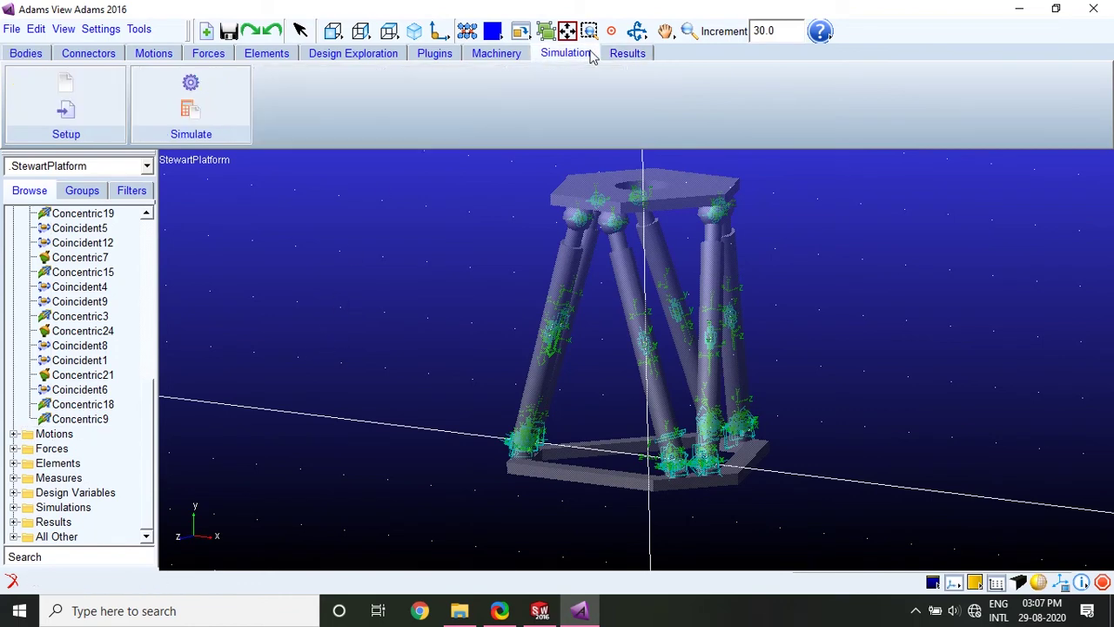
click(190, 85)
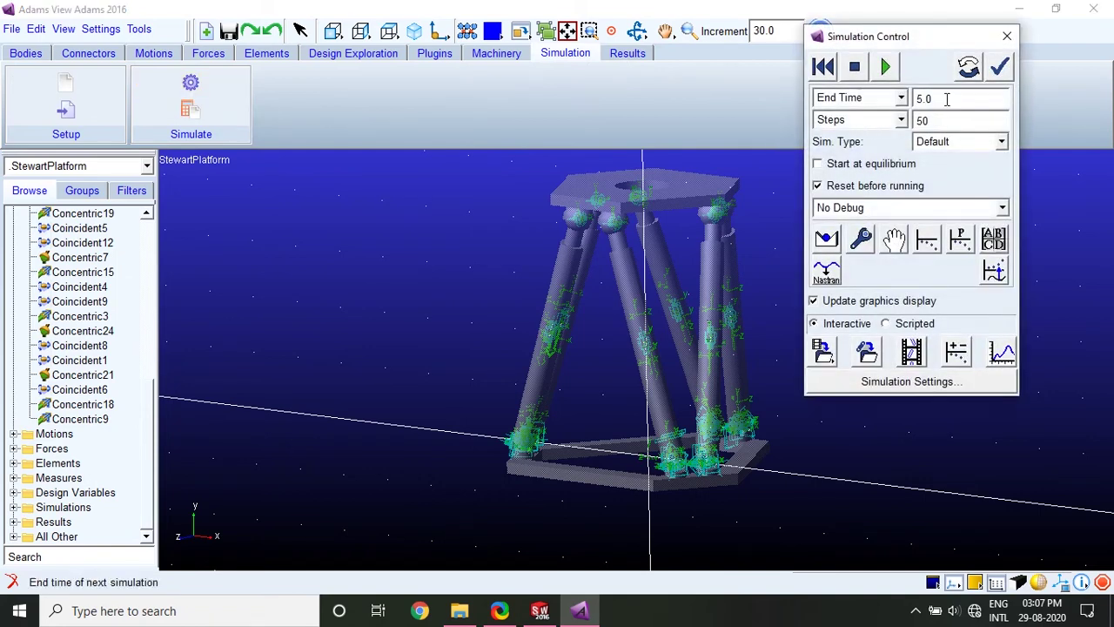
text(10)
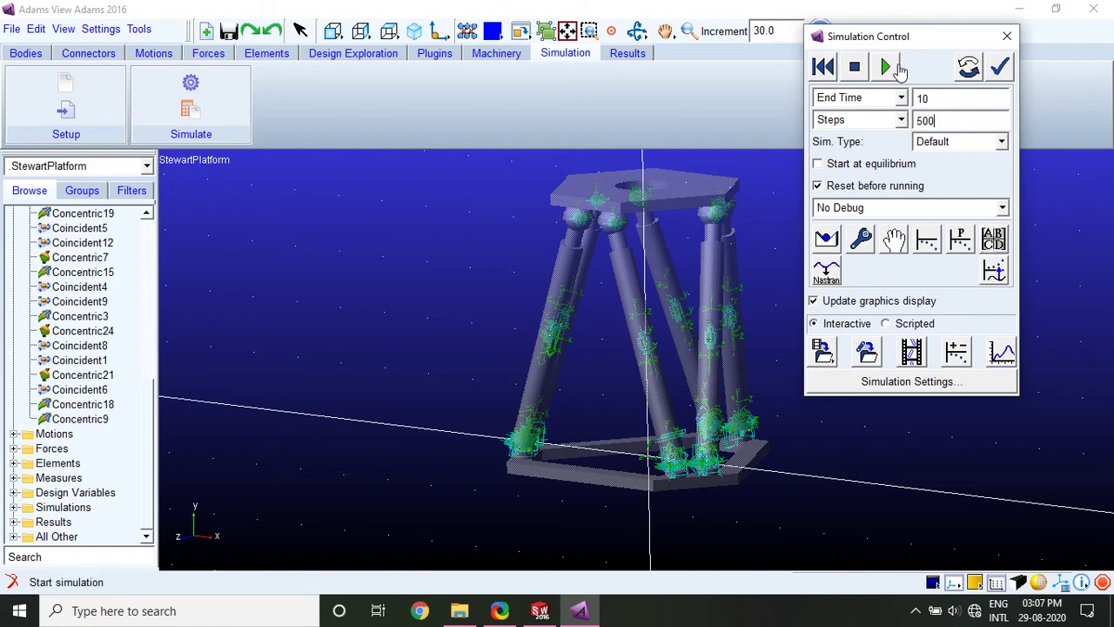
click(1039, 582)
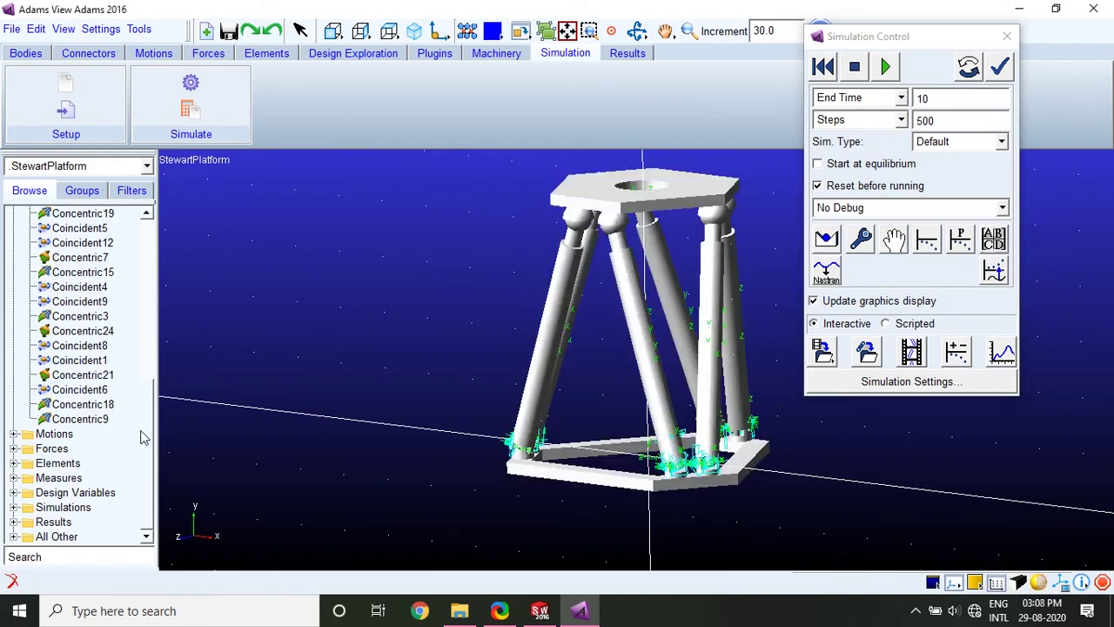
- Dismiss the simulation-failed error and close the redundant-constraint message log
click(897, 73)
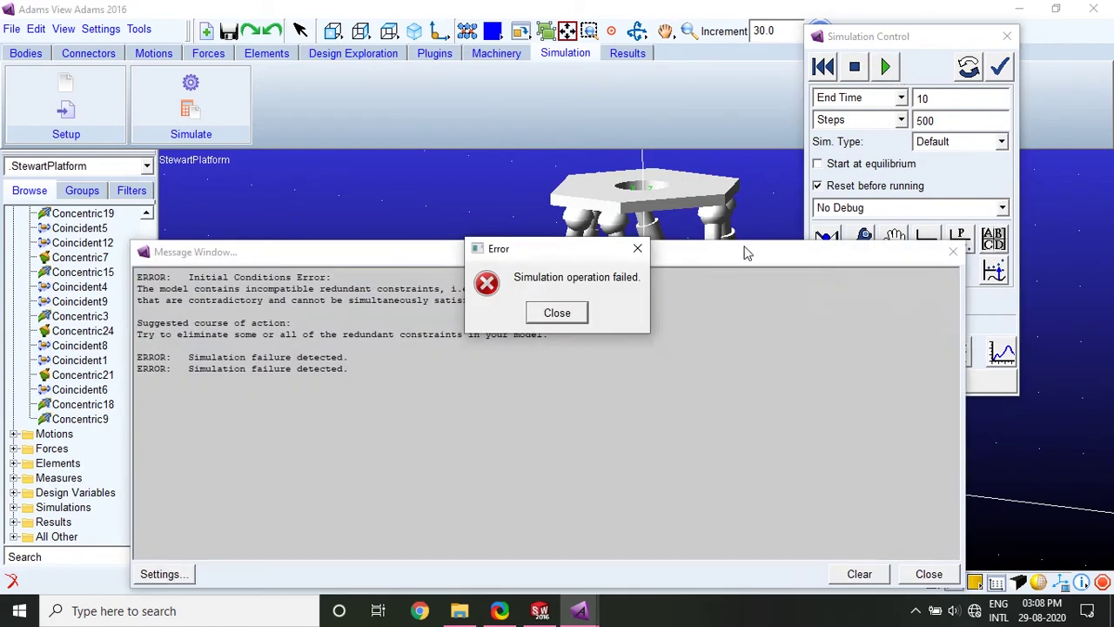
click(556, 313)
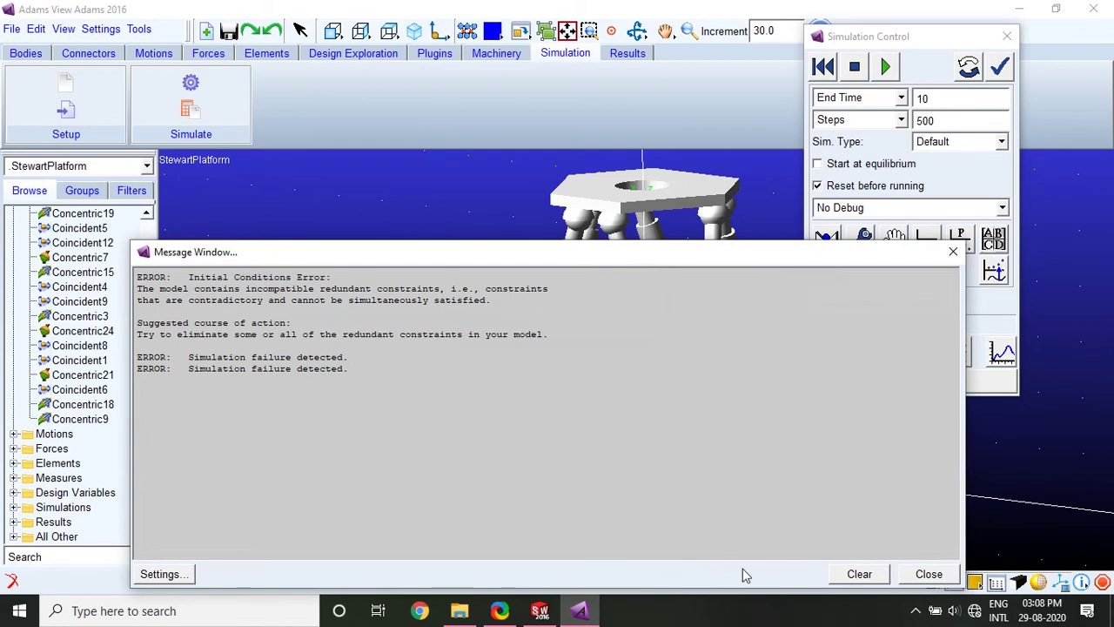
click(929, 573)
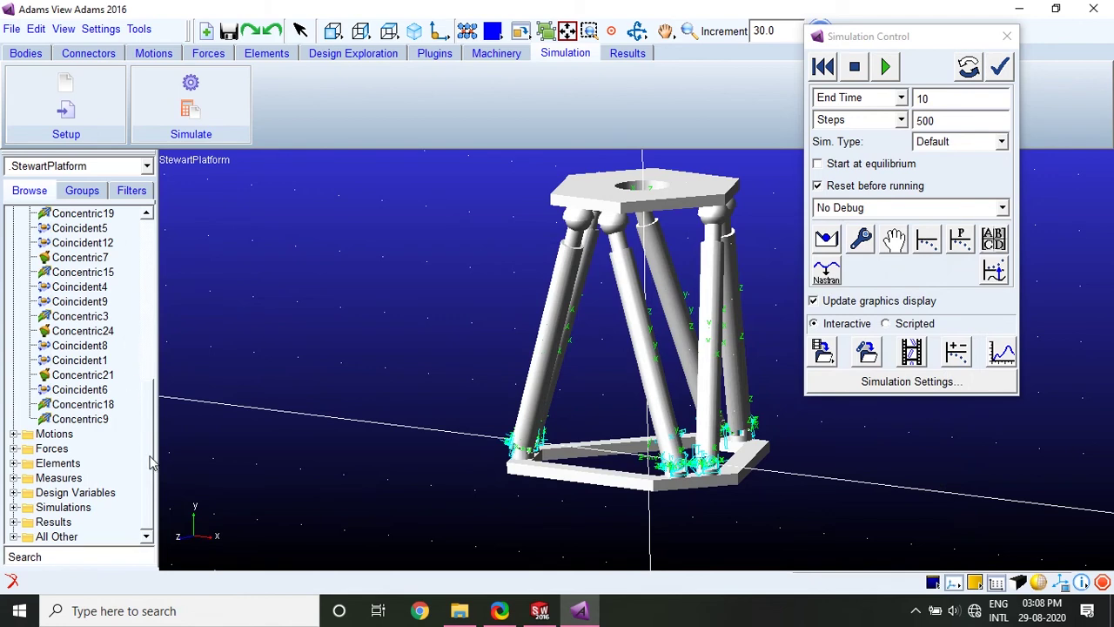
- Delete Distance1, rerun the full 10 s simulation, and close Simulation Control
drag(148, 420, 159, 304)
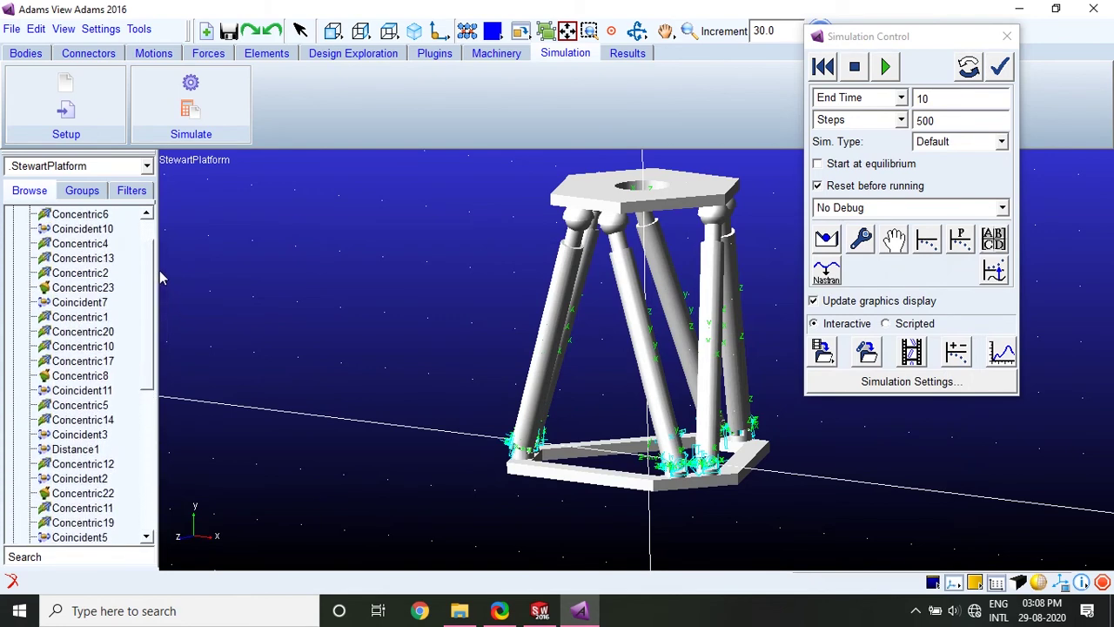
scroll(160, 266, up, 2)
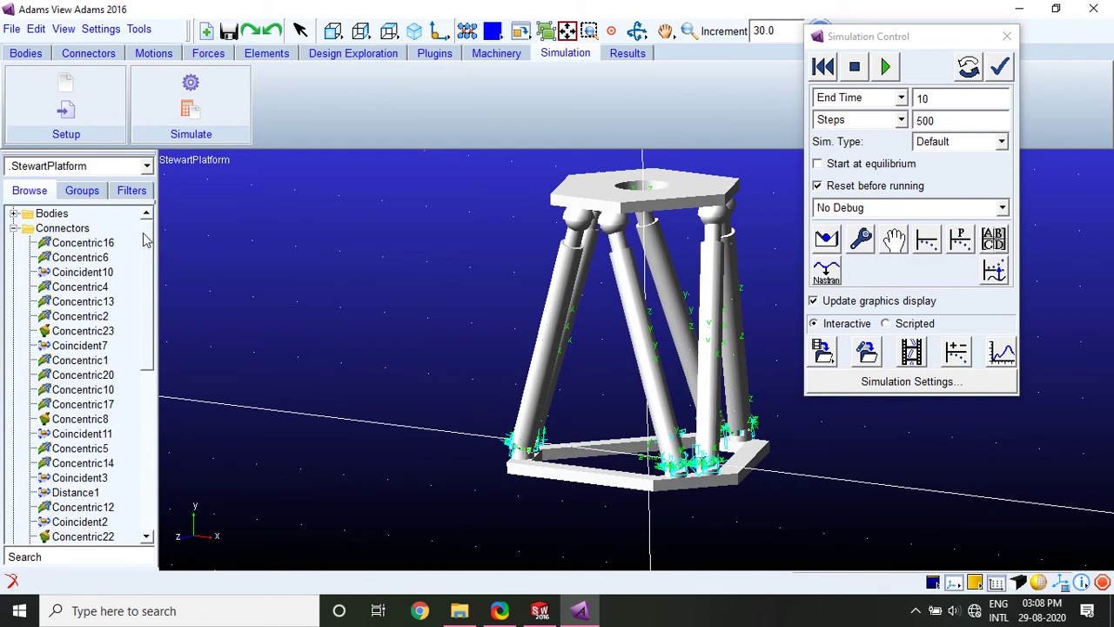
click(66, 492)
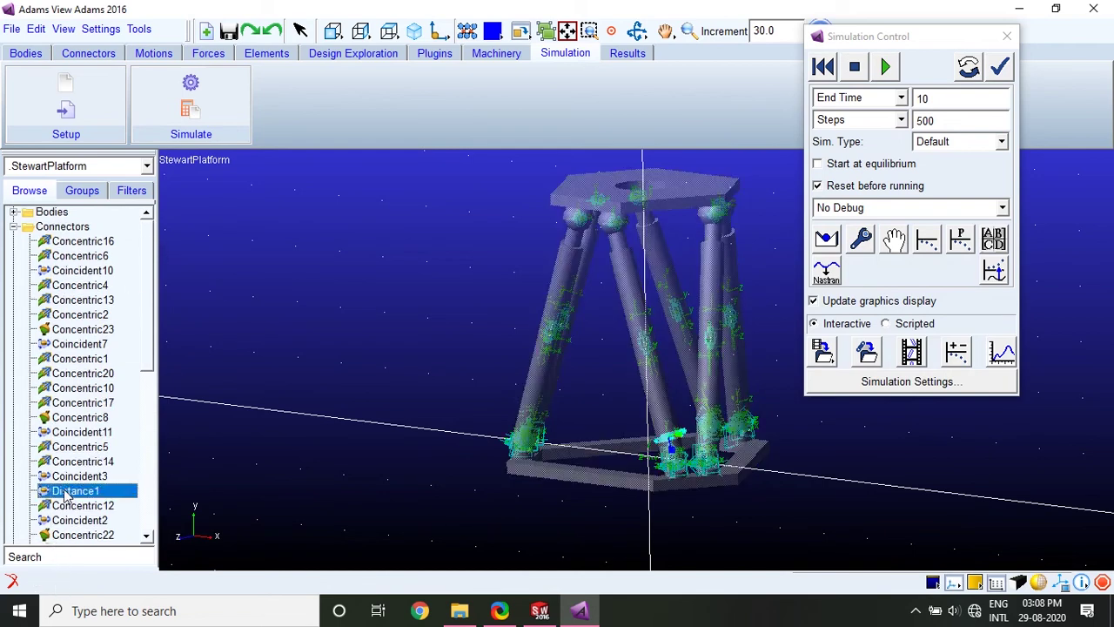
right_click(66, 493)
click(87, 415)
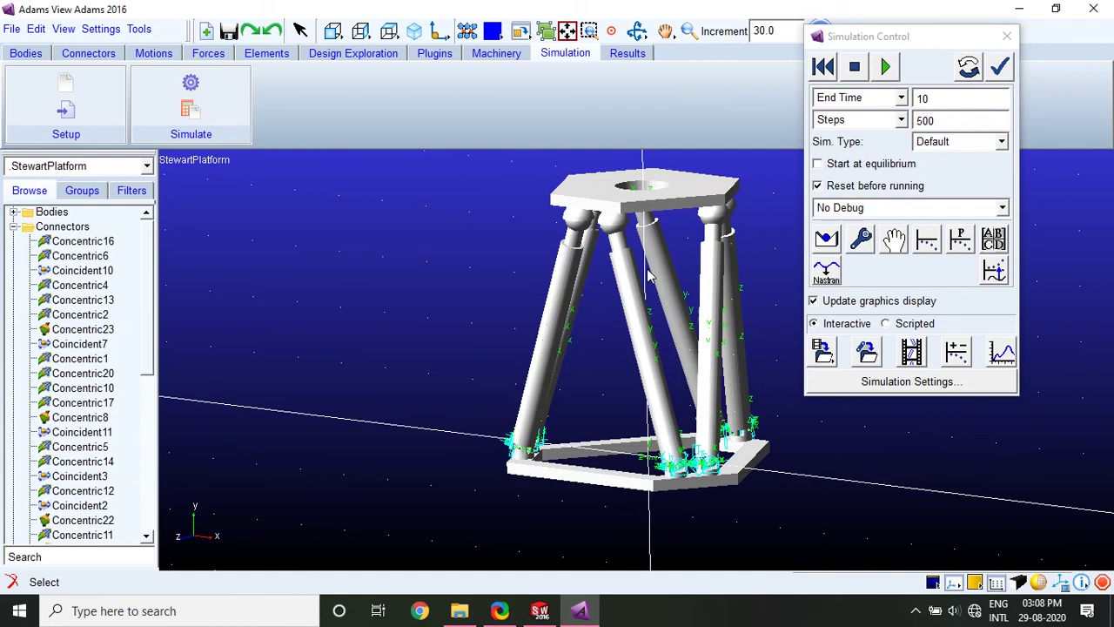
click(886, 68)
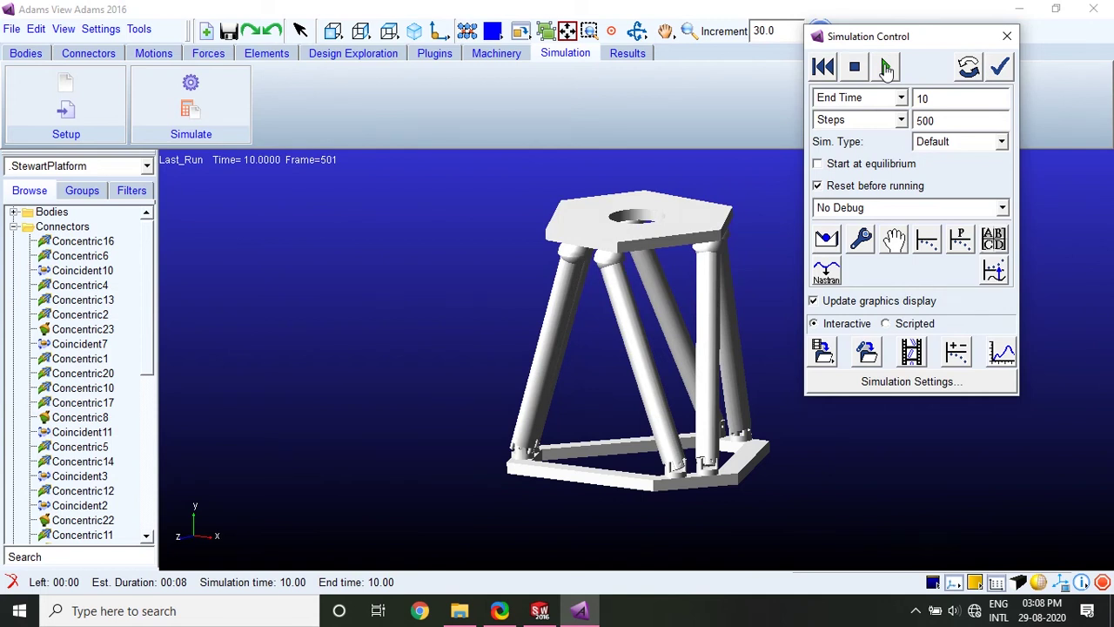
click(1007, 36)
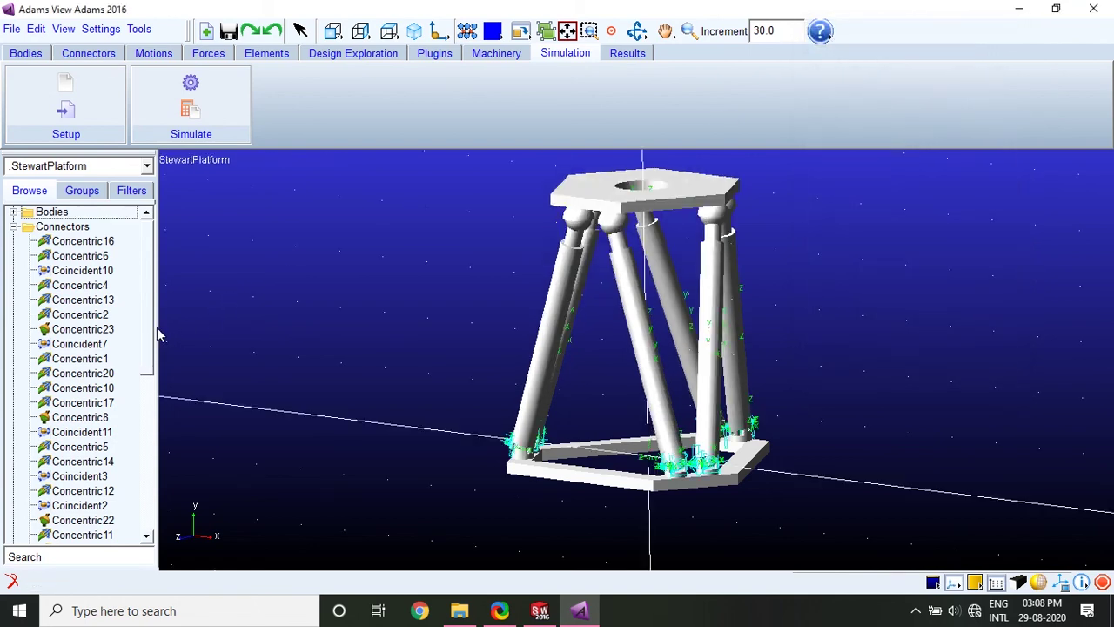
- Resize the model browser panel and collapse the Connectors folder
drag(154, 321, 131, 475)
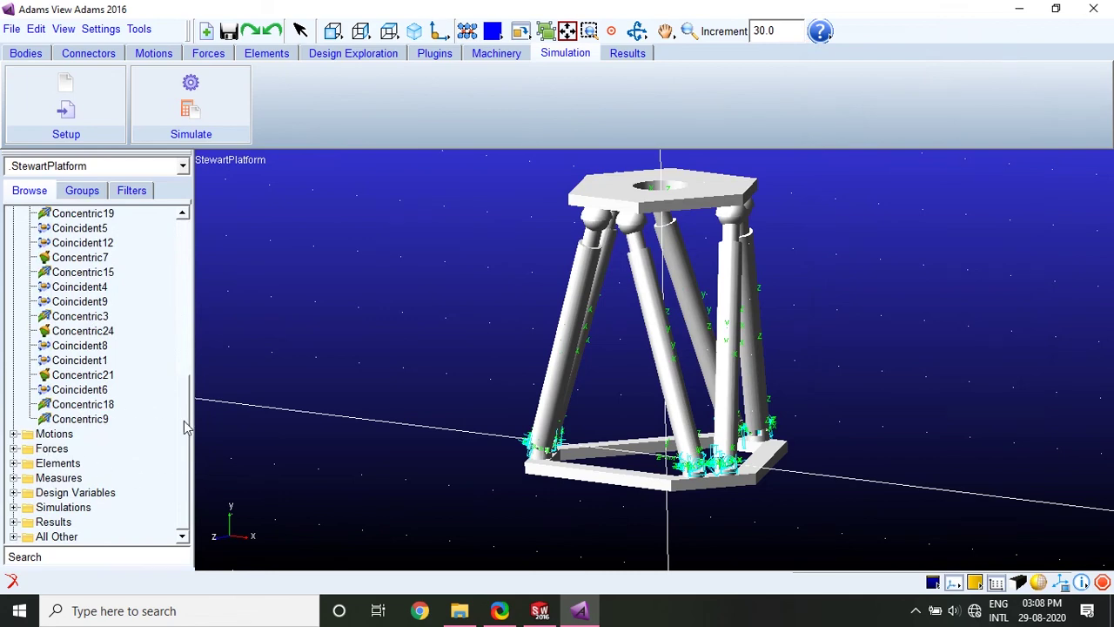
drag(179, 427, 190, 269)
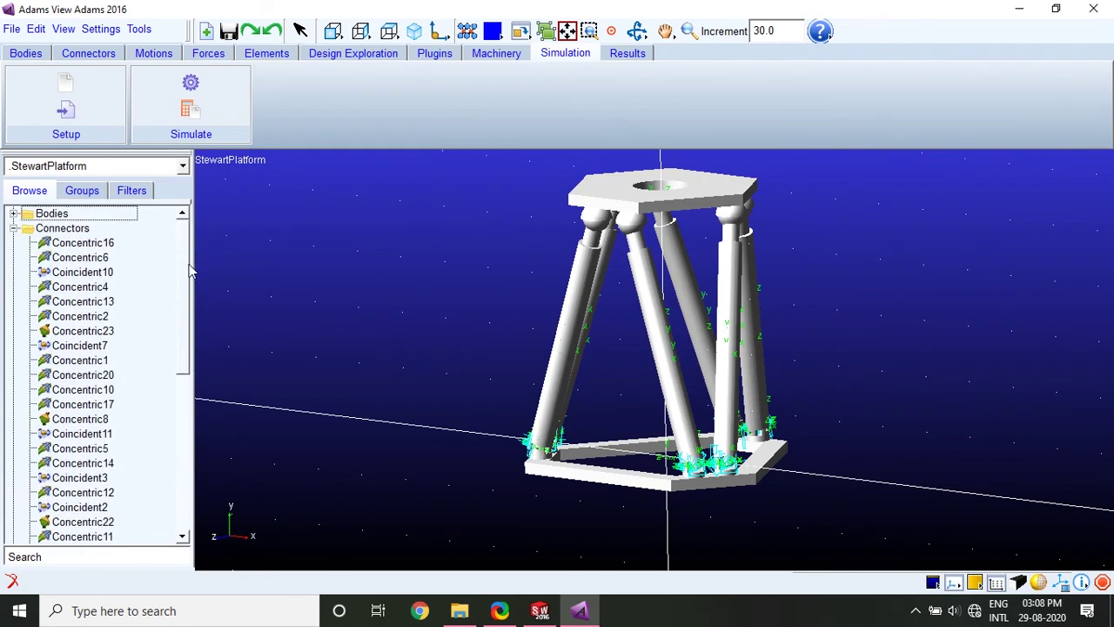
click(14, 228)
click(405, 250)
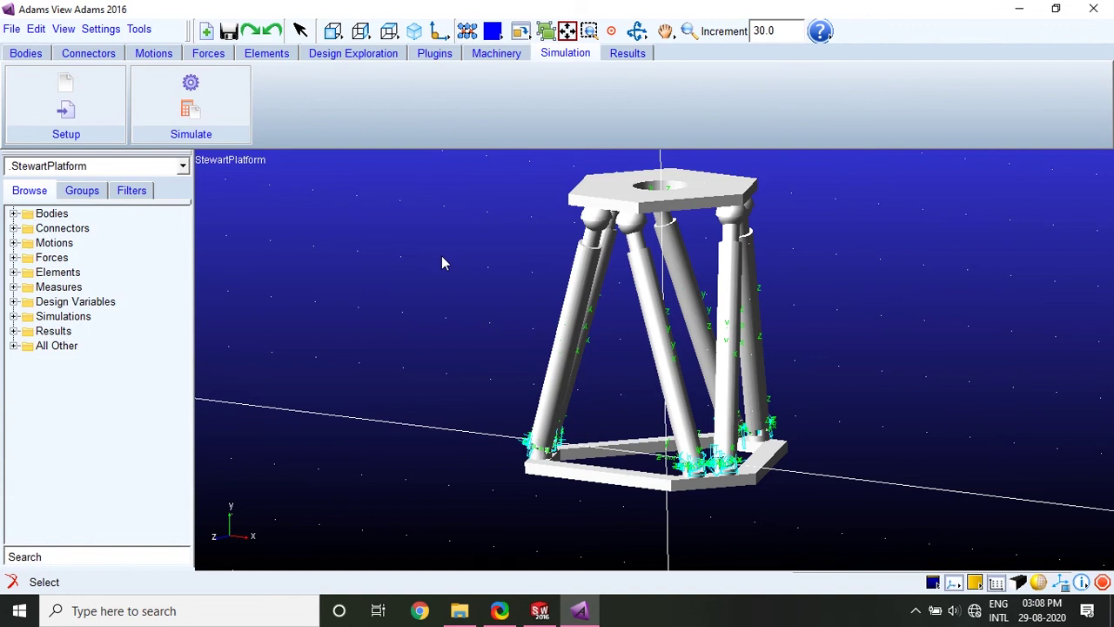